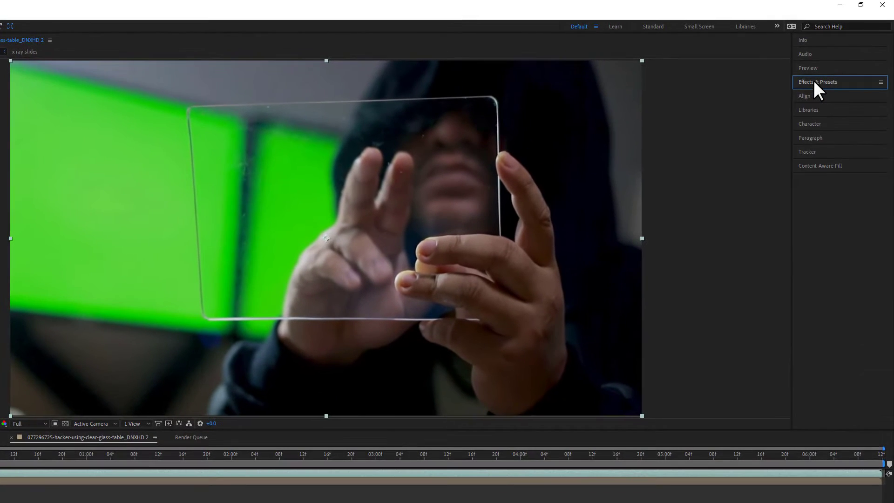
# Find BCC Primatte Studio by searching the effects for "prima" and apply it to the hacker glass-table footage layer.
pyautogui.click(833, 60)
pyautogui.click(814, 80)
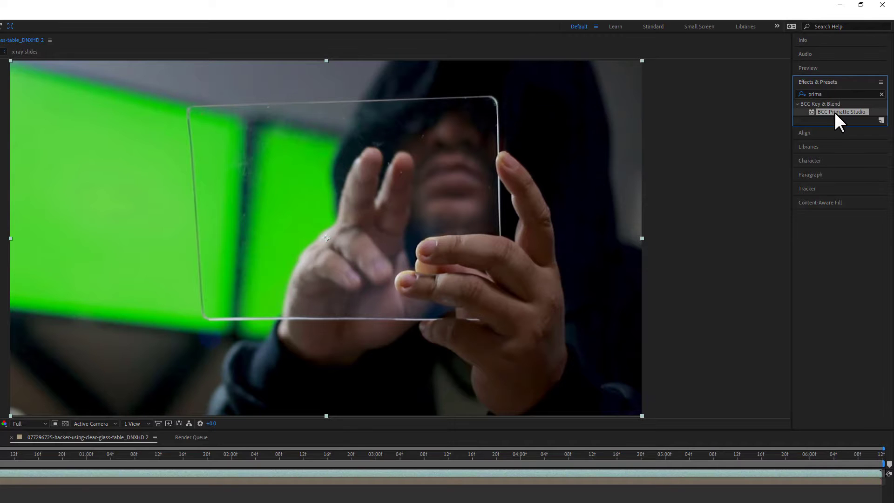
pyautogui.moveTo(850, 111); pyautogui.dragTo(69, 352)
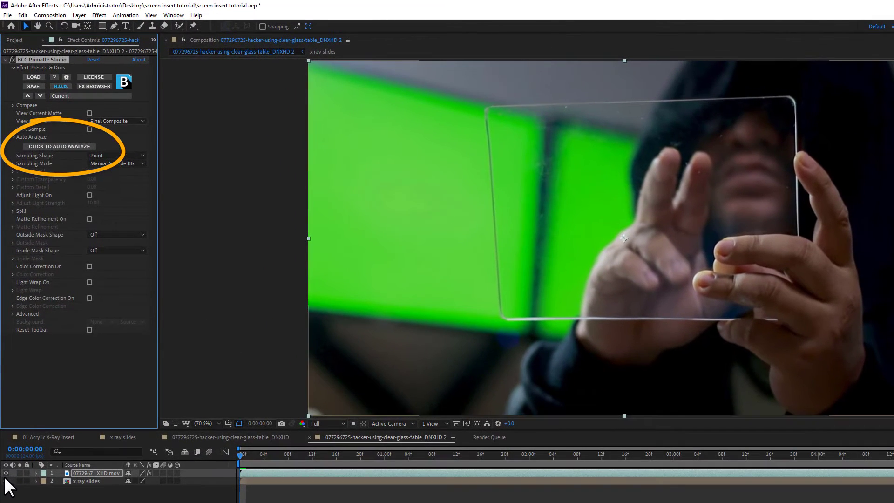
pyautogui.click(61, 145)
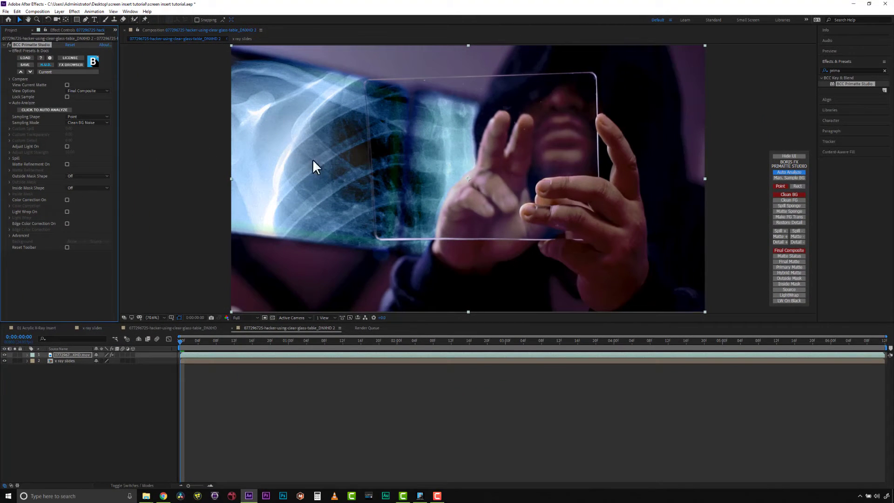
pyautogui.moveTo(184, 341); pyautogui.dragTo(123, 328)
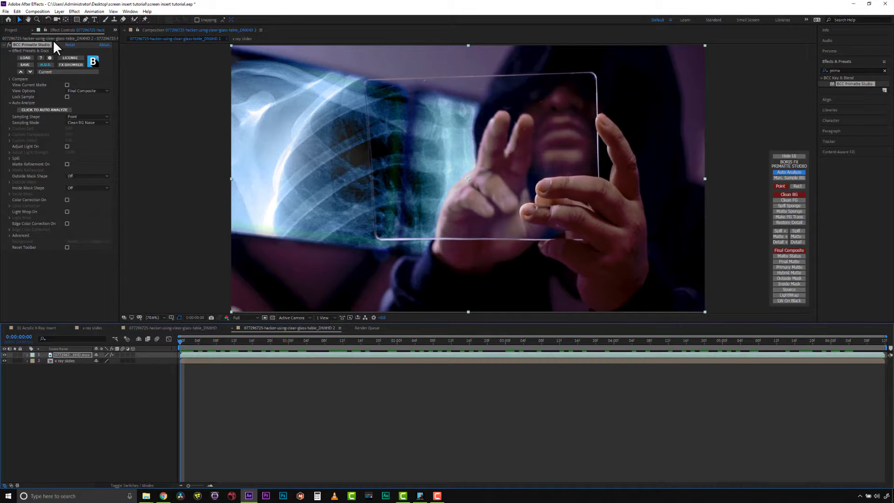
pyautogui.click(17, 11)
pyautogui.click(23, 20)
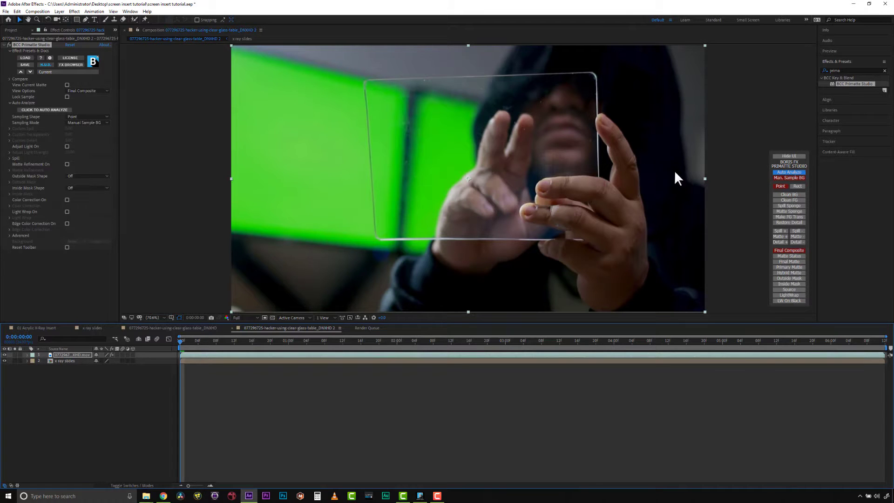
# Set the Primatte sampling shape to rectangle and manually sample the green background on the large monitor.
pyautogui.click(781, 186)
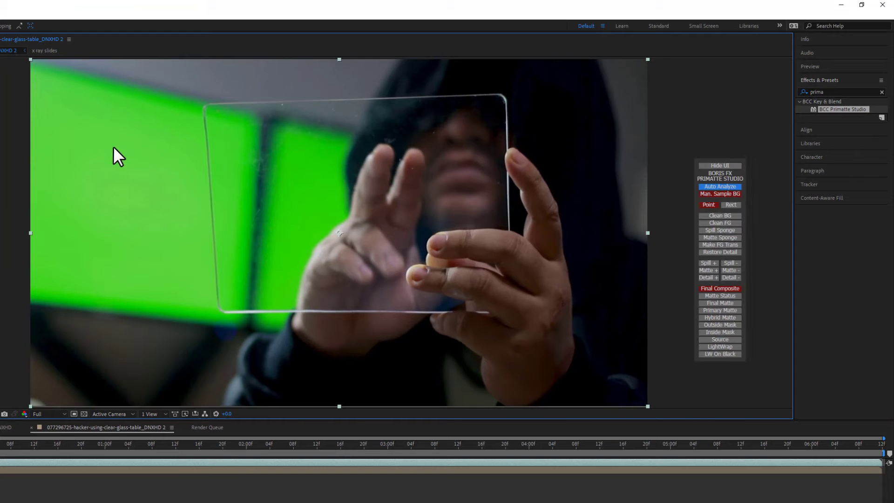
pyautogui.click(731, 204)
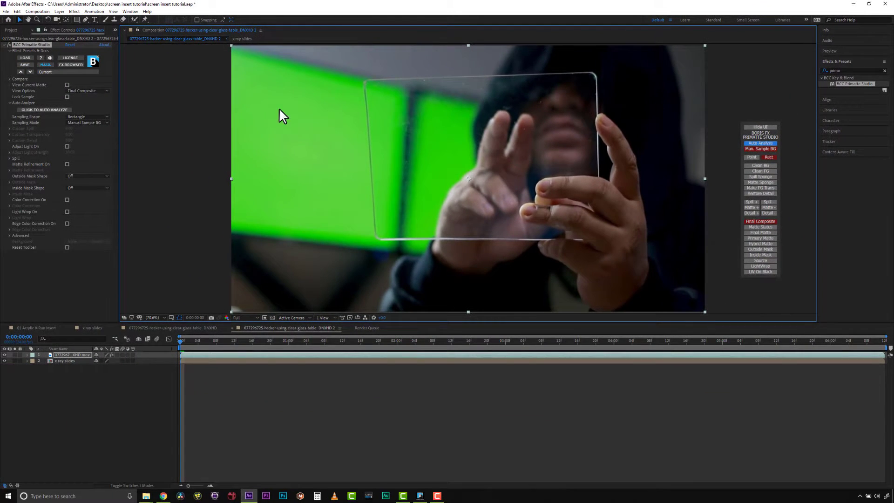
pyautogui.moveTo(337, 183); pyautogui.dragTo(336, 181)
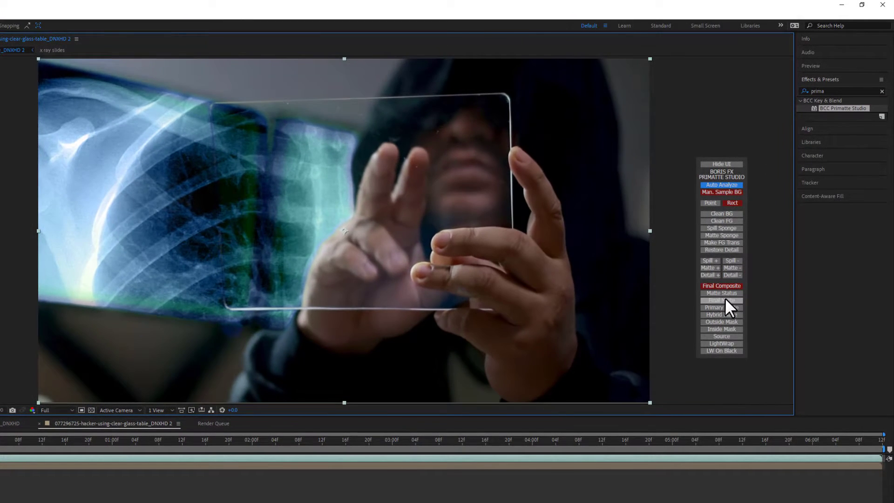
# View the Final Matte and clean the background noise with rectangle samples across both green monitor areas and their edges.
pyautogui.click(764, 232)
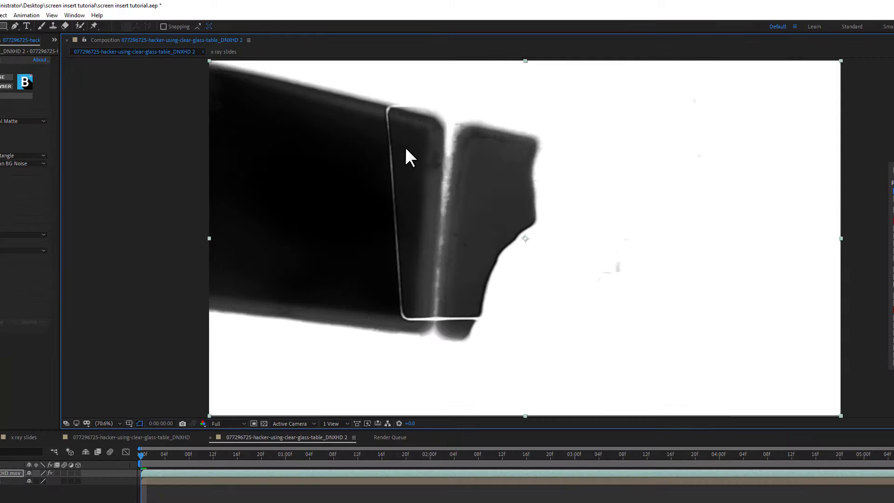
pyautogui.moveTo(405, 147); pyautogui.dragTo(505, 233)
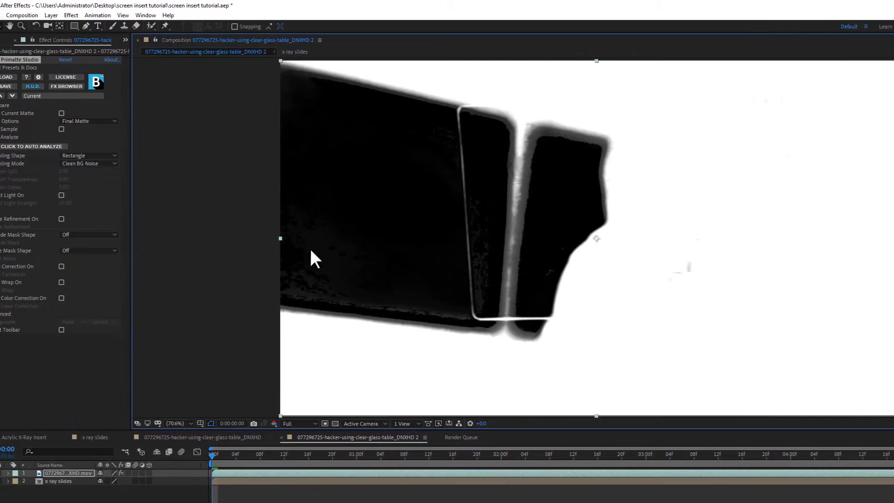
pyautogui.moveTo(310, 247); pyautogui.dragTo(380, 292)
pyautogui.moveTo(550, 153); pyautogui.dragTo(584, 199)
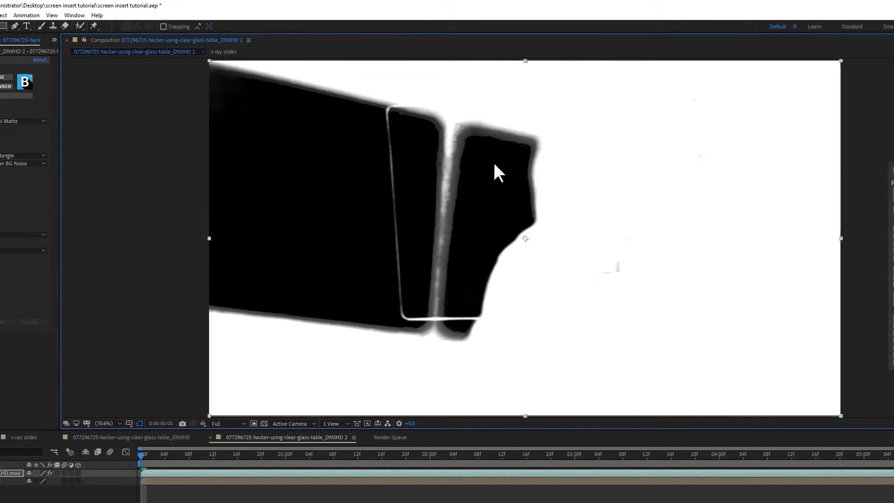
pyautogui.click(471, 133)
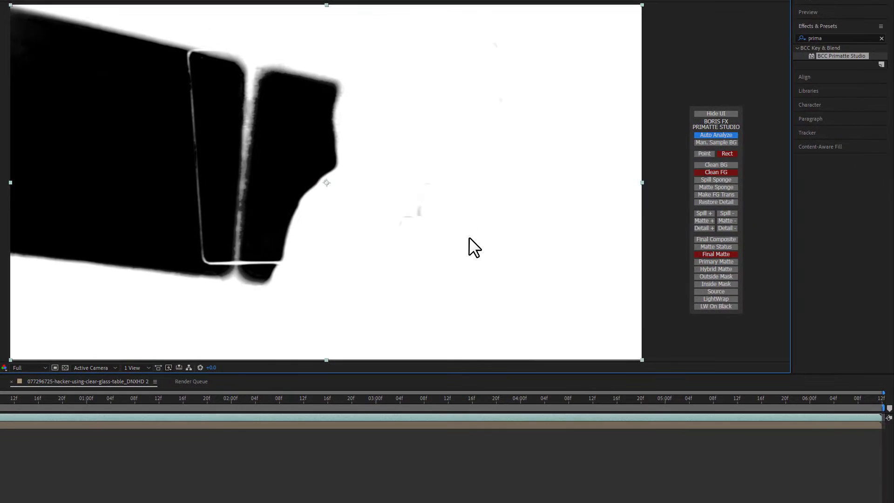
# Clean the foreground noise in the white matte area with a rectangle sample and switch back to the Final Composite view.
pyautogui.moveTo(656, 335); pyautogui.dragTo(585, 225)
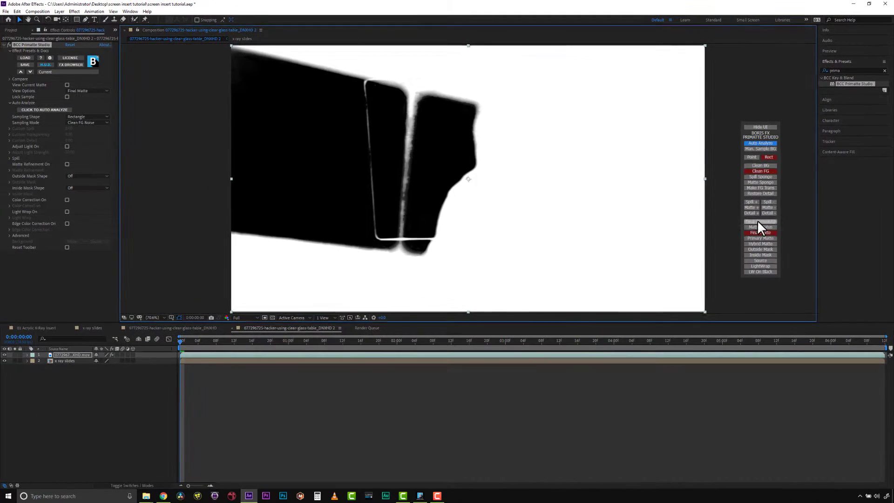
pyautogui.click(716, 239)
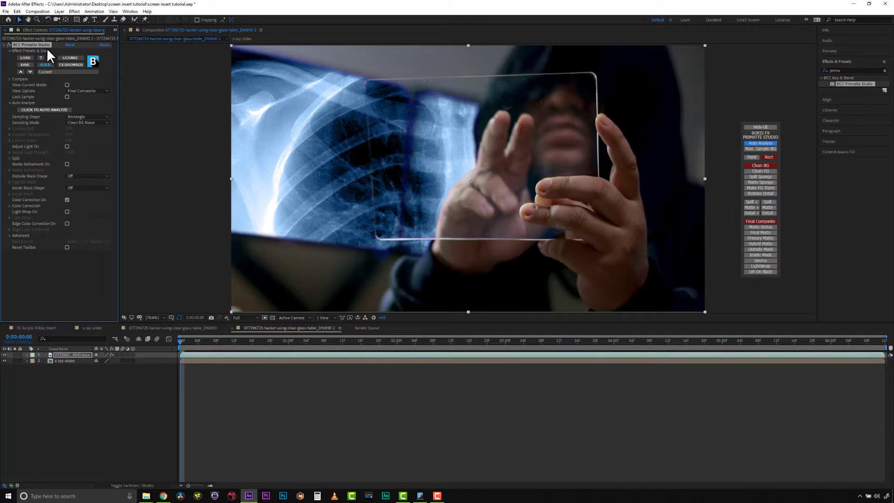
pyautogui.moveTo(187, 343); pyautogui.dragTo(137, 286)
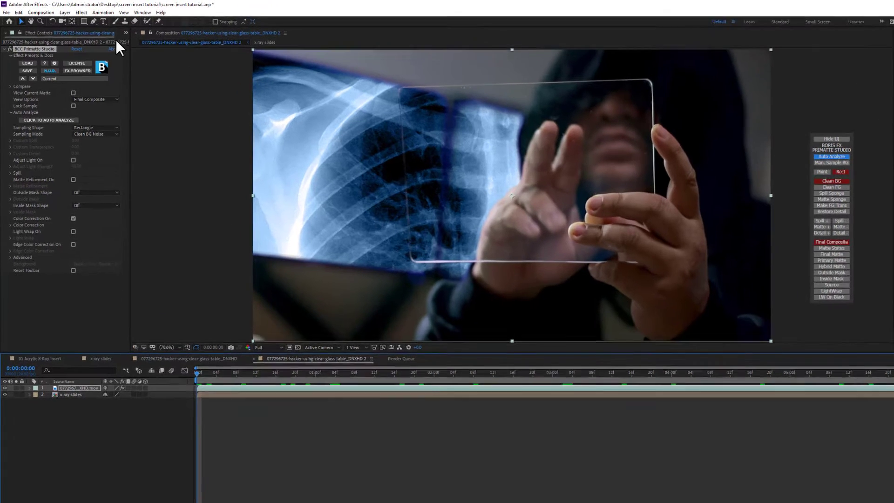
# Add fish x ray.jpg and frog x ray.jpg from the project's images to the composition beneath the x ray slides layer.
pyautogui.click(114, 30)
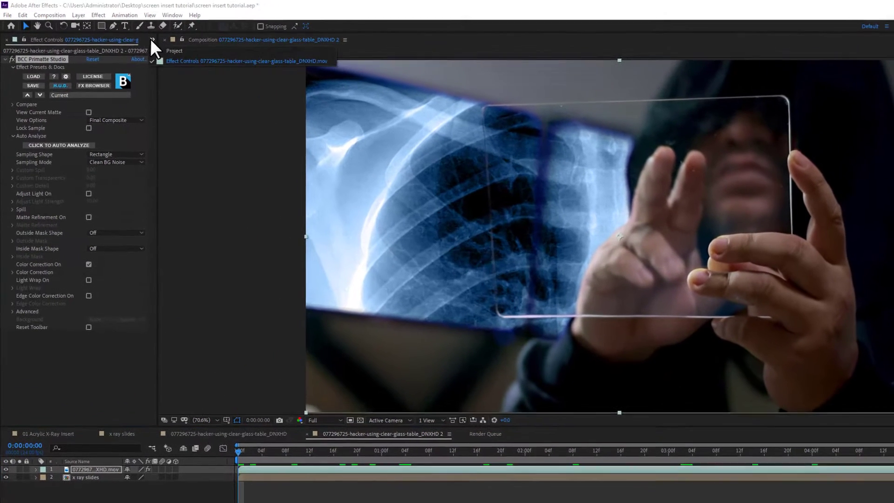
pyautogui.click(121, 37)
pyautogui.moveTo(38, 240); pyautogui.dragTo(93, 489)
pyautogui.click(43, 251)
pyautogui.click(45, 255)
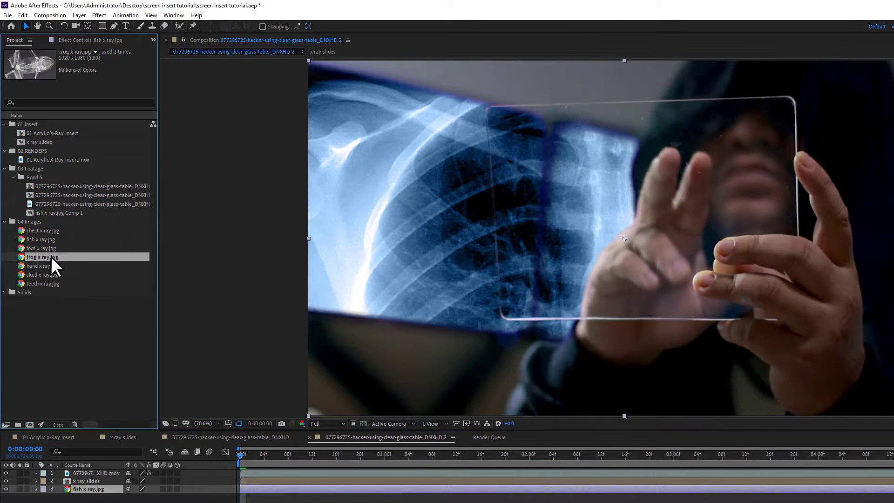
pyautogui.moveTo(52, 256); pyautogui.dragTo(93, 492)
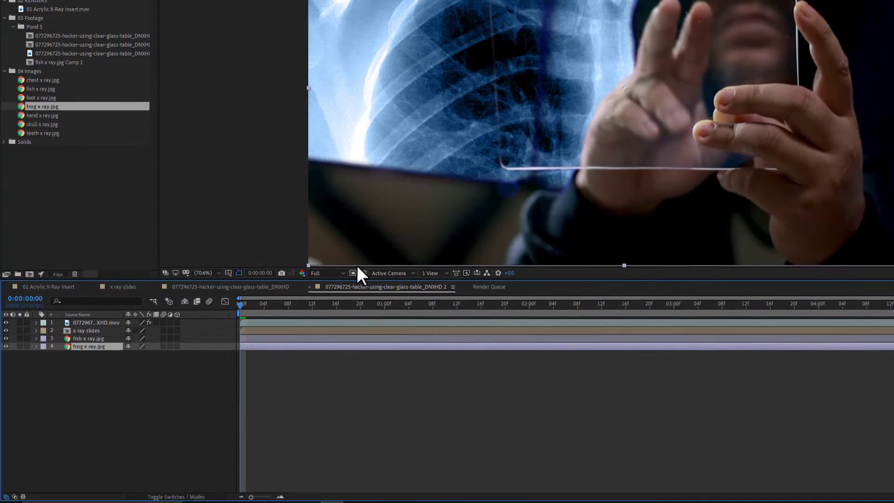
# Turn off the BCC Primatte Studio effect on the glass-table footage layer.
pyautogui.click(89, 448)
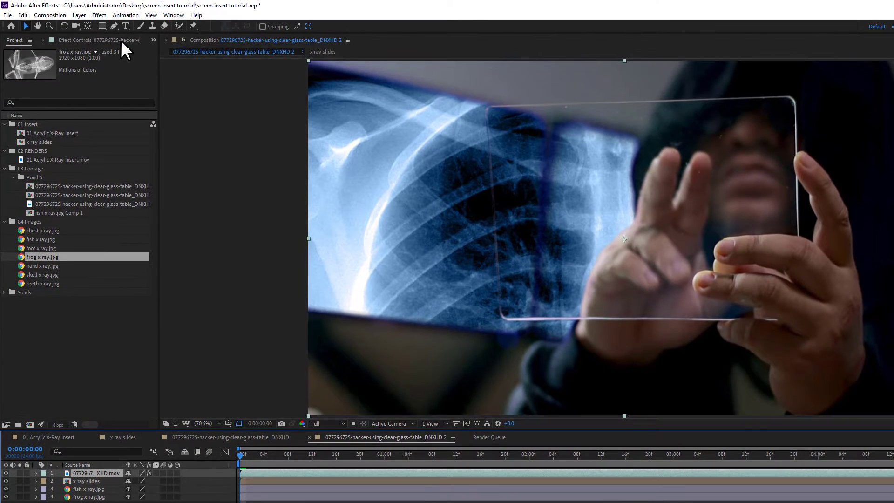
pyautogui.click(121, 40)
pyautogui.click(15, 58)
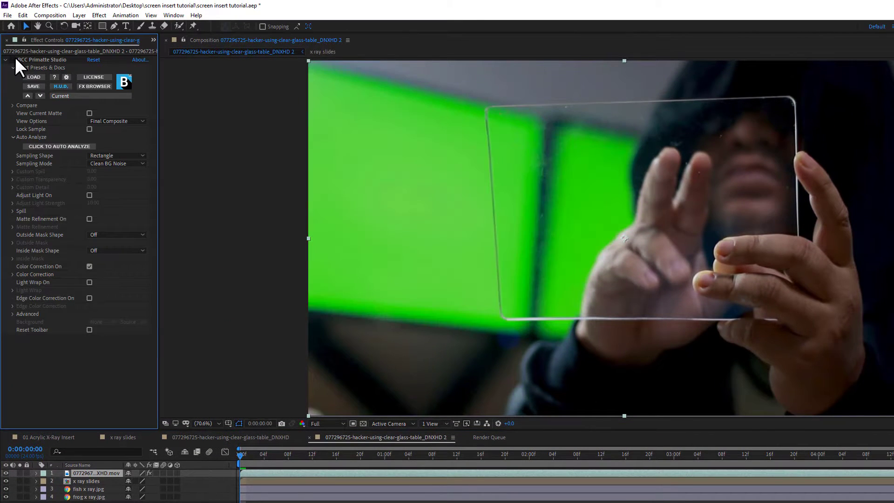
# Duplicate the glass-table footage layer and delete the BCC Primatte Studio effect from the top copy.
pyautogui.click(106, 471)
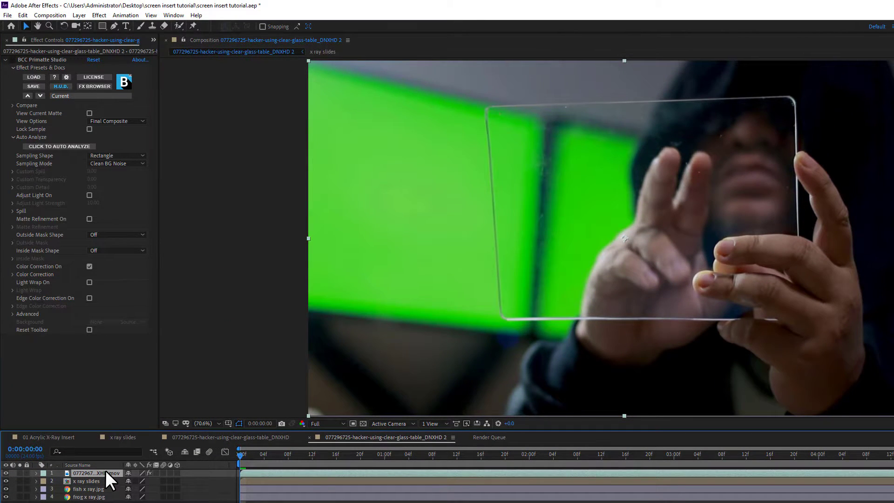
pyautogui.hotkey('ctrl', 'd')
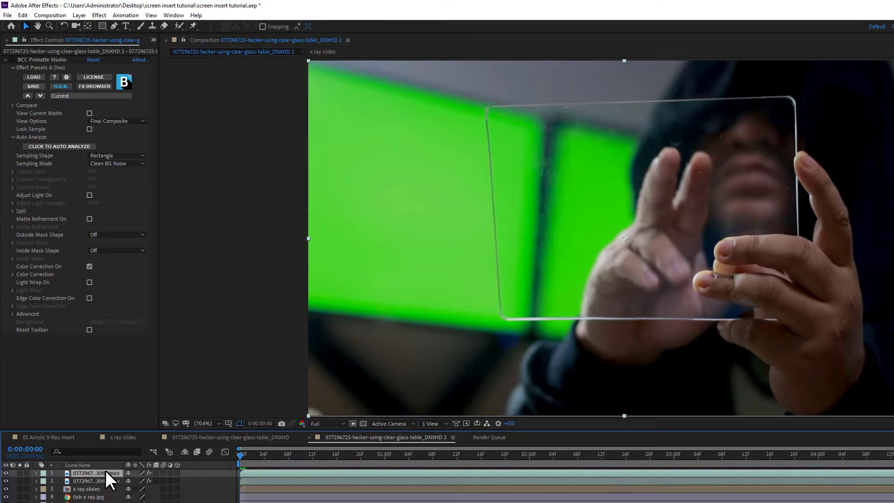
pyautogui.click(53, 59)
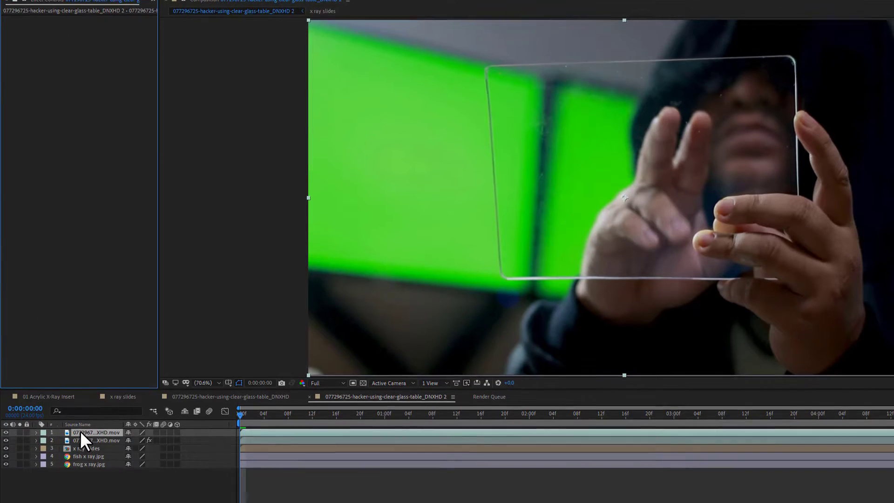
# Rename the effect-free top footage layer as "screen left".
pyautogui.rightClick(101, 473)
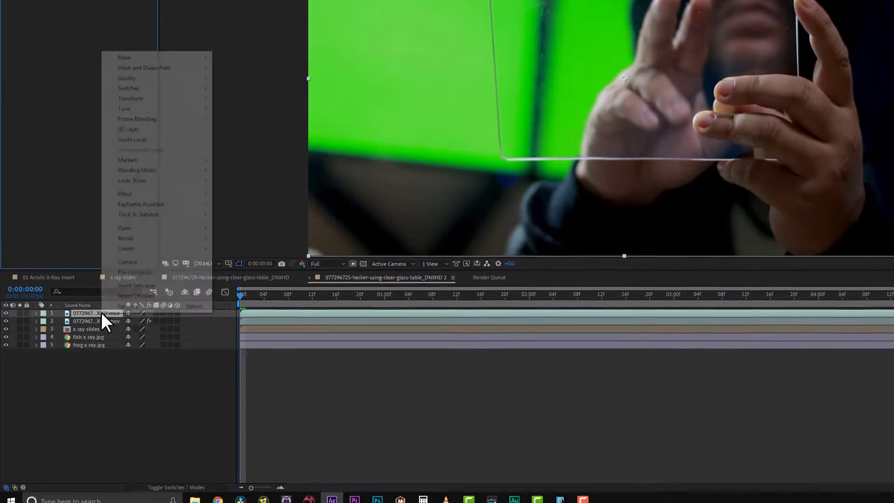
pyautogui.click(134, 298)
pyautogui.write('scree')
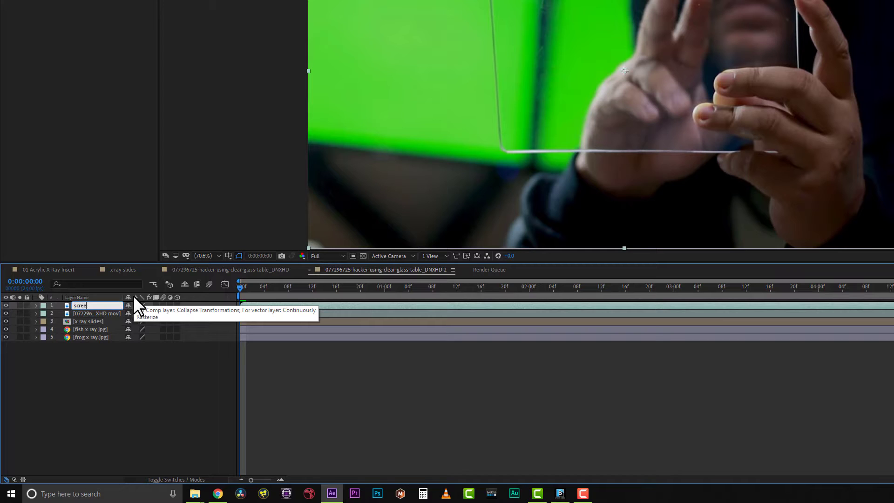
pyautogui.write('n left')
pyautogui.press('Return')
# Duplicate the screen left layer and rename the copy as "screen right".
pyautogui.click(97, 304)
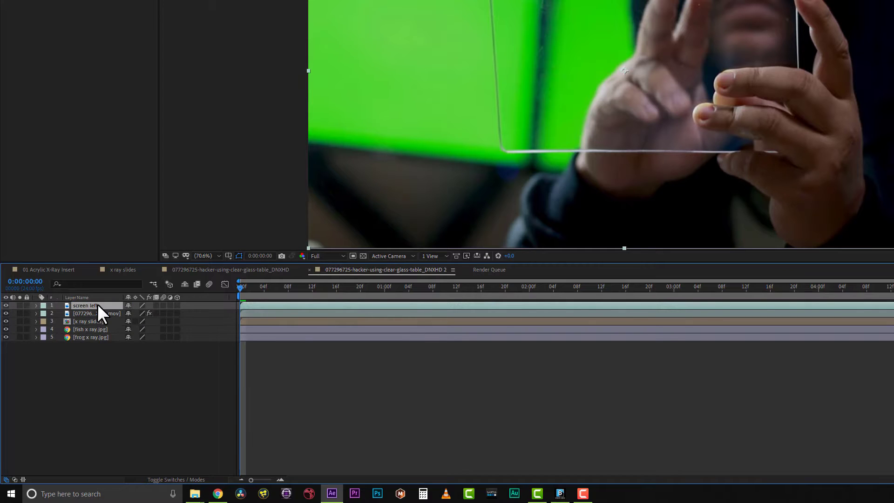
pyautogui.hotkey('ctrl', 'd')
pyautogui.rightClick(97, 303)
pyautogui.click(112, 297)
pyautogui.write('s')
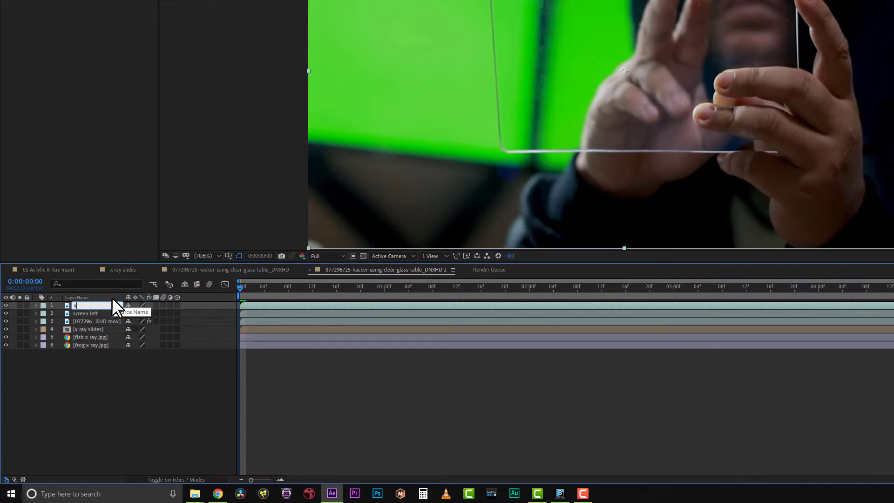
pyautogui.write('creen right')
pyautogui.press('Return')
# Move the keyed footage layer above the two screen layers and turn its BCC Primatte Studio effect back on.
pyautogui.click(103, 313)
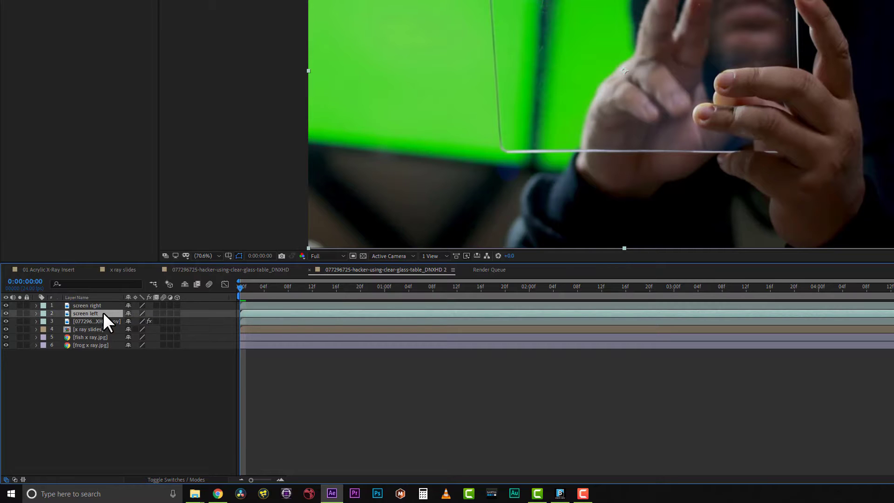
pyautogui.moveTo(101, 357); pyautogui.dragTo(101, 356)
pyautogui.moveTo(99, 345); pyautogui.dragTo(102, 315)
pyautogui.click(100, 306)
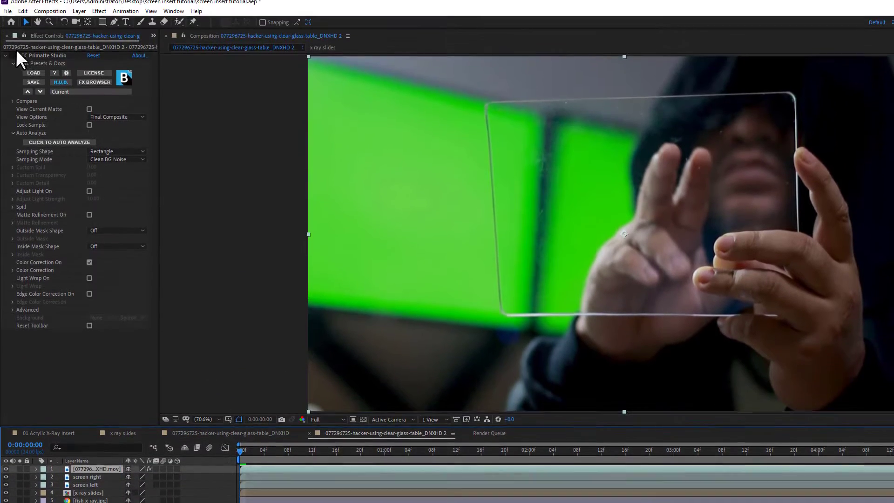
pyautogui.click(14, 58)
# Search the effects for "mocha", apply Mocha Pro to the screen left layer and launch the Mocha interface.
pyautogui.click(89, 488)
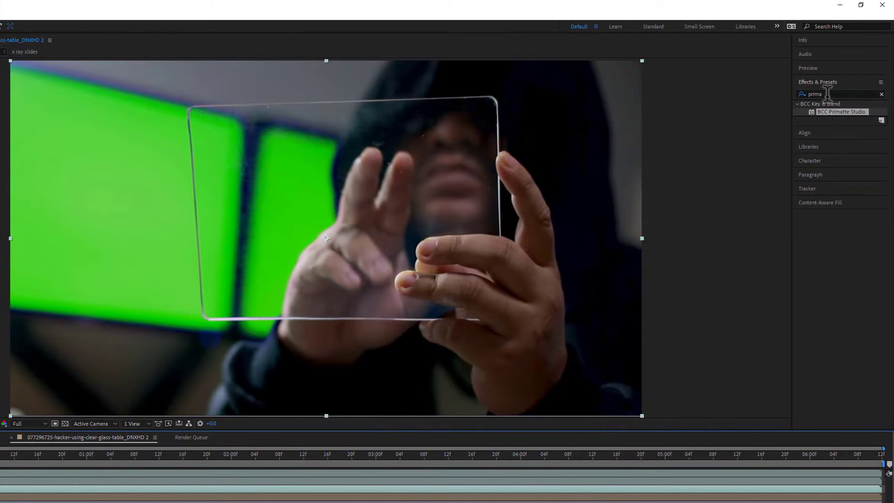
pyautogui.doubleClick(828, 93)
pyautogui.press('BackSpace')
pyautogui.write('mochaa')
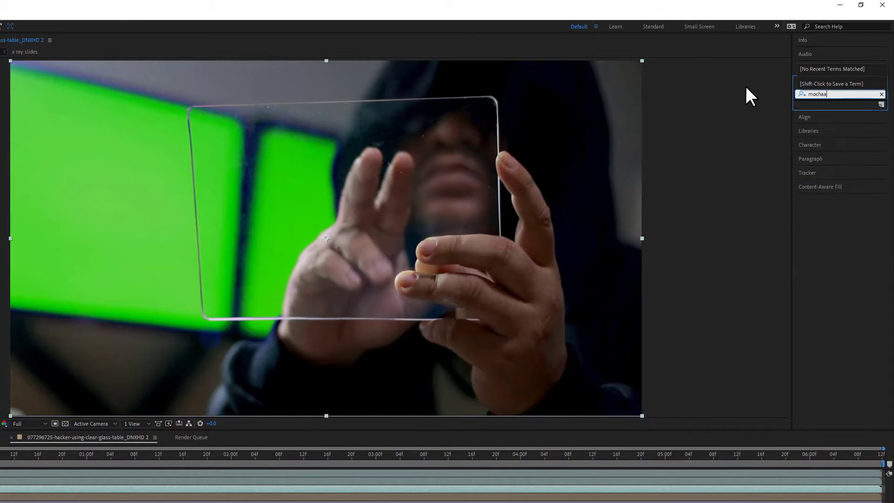
pyautogui.press('BackSpace')
pyautogui.click(828, 119)
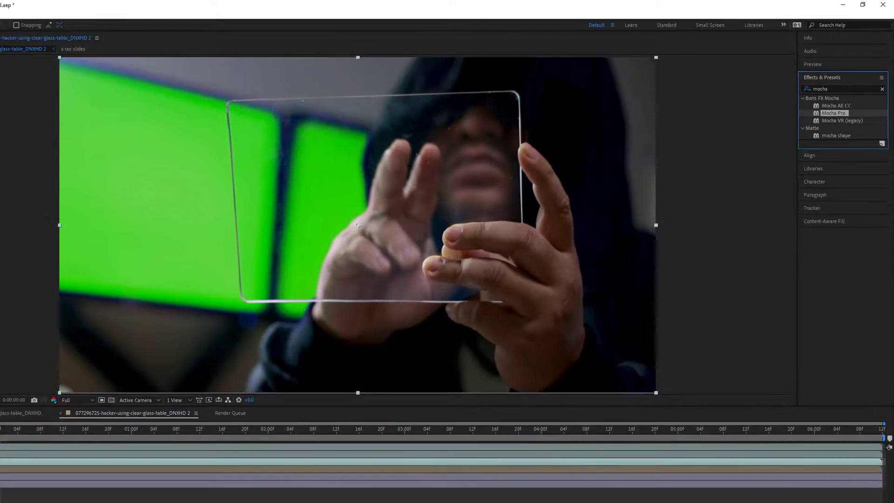
pyautogui.moveTo(825, 116); pyautogui.dragTo(71, 366)
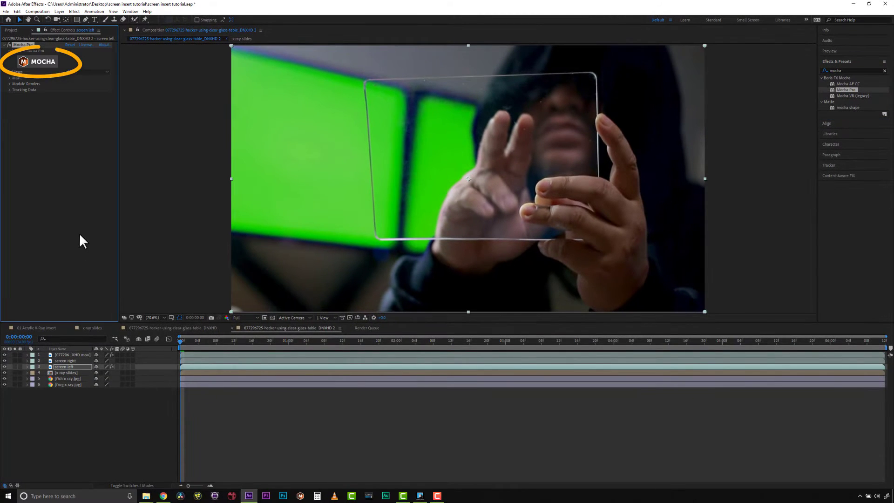
pyautogui.click(43, 62)
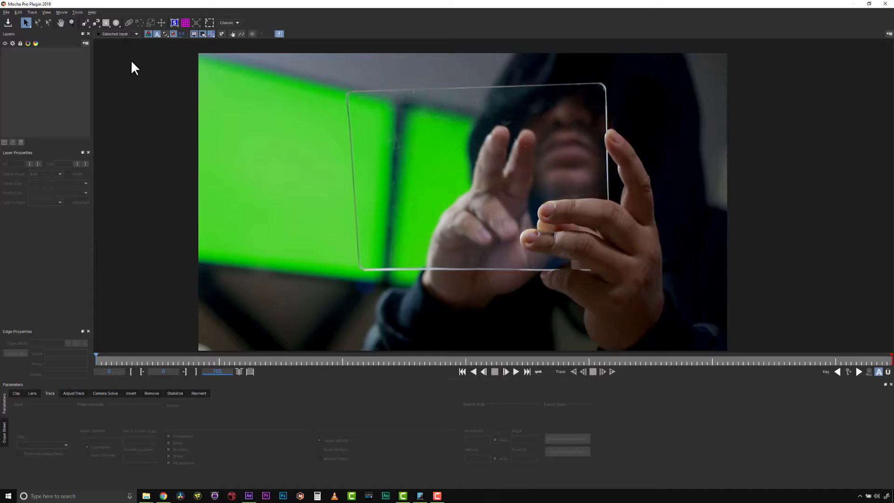
pyautogui.moveTo(134, 348); pyautogui.dragTo(642, 328)
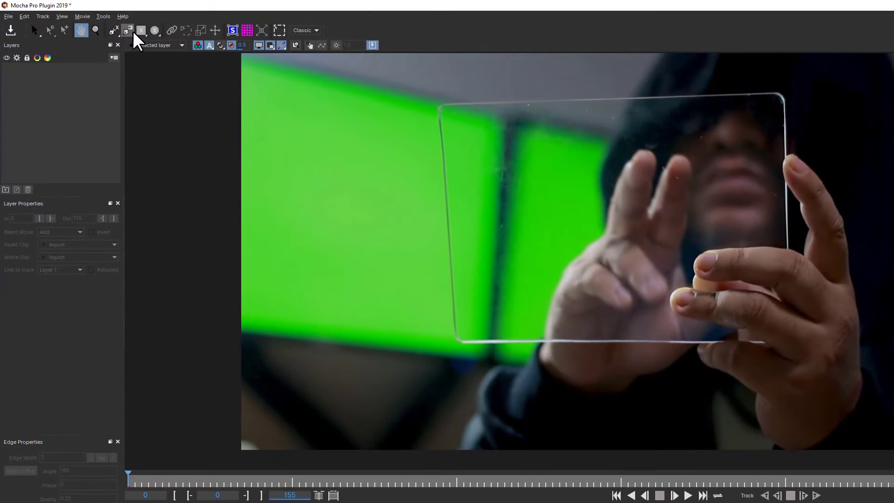
# Draw a four-point X-spline over the dark area at the lower-left edge of the footage, overlapping the left monitor's bottom edge.
pyautogui.click(106, 22)
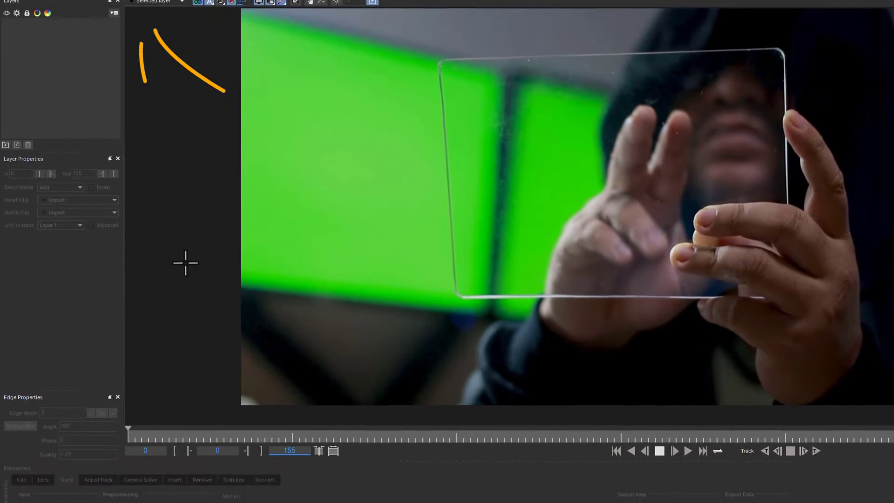
pyautogui.moveTo(187, 305); pyautogui.dragTo(352, 462)
pyautogui.moveTo(340, 298); pyautogui.dragTo(277, 295)
# Add a control point to the spline's right side and reshape it around frame 107 to avoid the moving hand.
pyautogui.moveTo(131, 309); pyautogui.dragTo(856, 300)
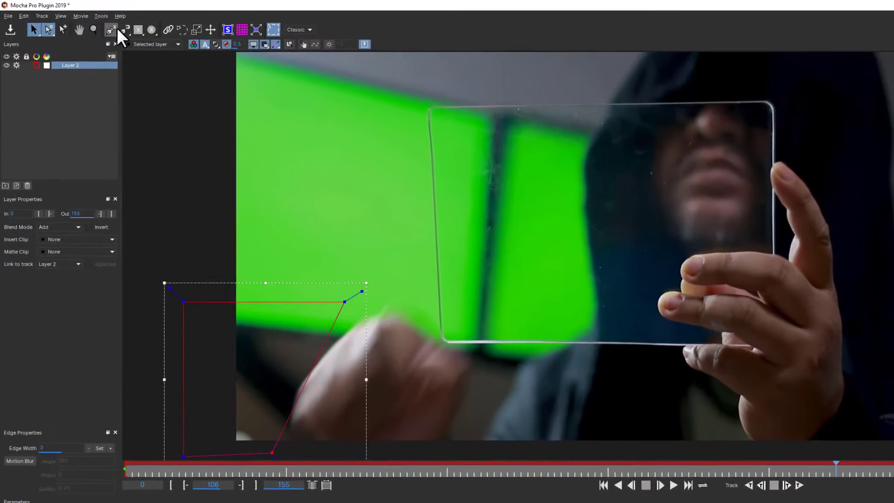
pyautogui.click(51, 24)
pyautogui.click(235, 305)
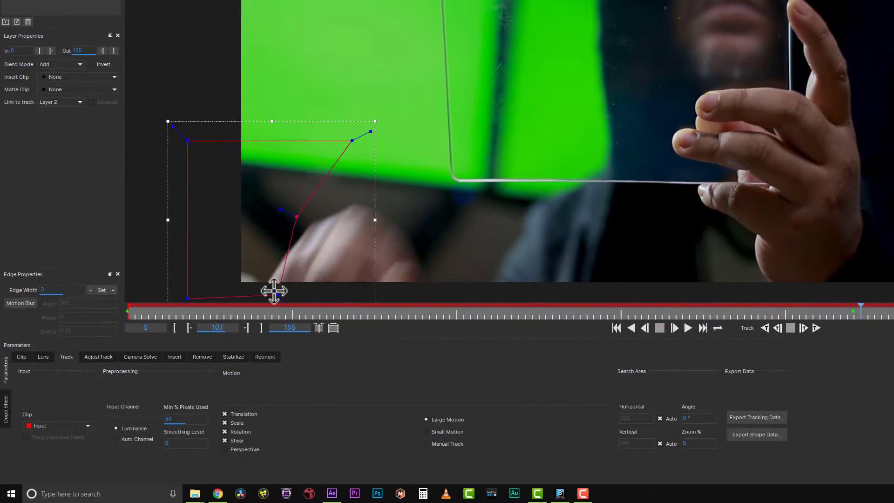
pyautogui.moveTo(759, 309); pyautogui.dragTo(377, 326)
pyautogui.moveTo(476, 325); pyautogui.dragTo(122, 321)
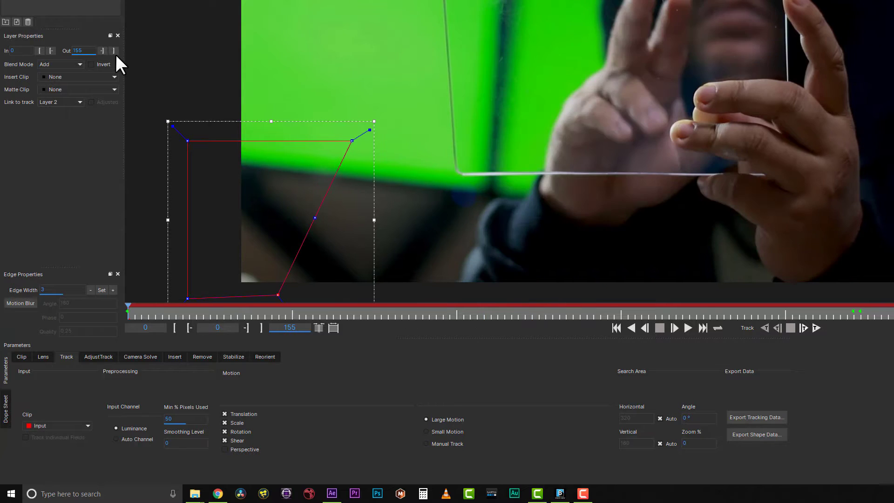
# Show the planar surface and fit its corners to the left green monitor, extending it beyond the frame's left edge.
pyautogui.click(232, 30)
pyautogui.moveTo(270, 387); pyautogui.dragTo(365, 218)
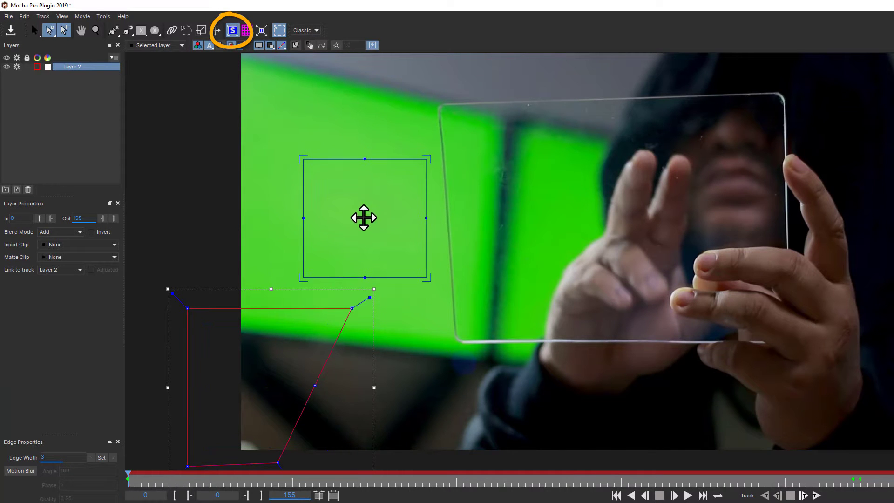
pyautogui.moveTo(302, 158); pyautogui.dragTo(211, 50)
pyautogui.moveTo(425, 158); pyautogui.dragTo(505, 114)
pyautogui.moveTo(427, 277)
pyautogui.mouseDown()
pyautogui.moveTo(470, 343)
pyautogui.moveTo(493, 359)
pyautogui.mouseUp()
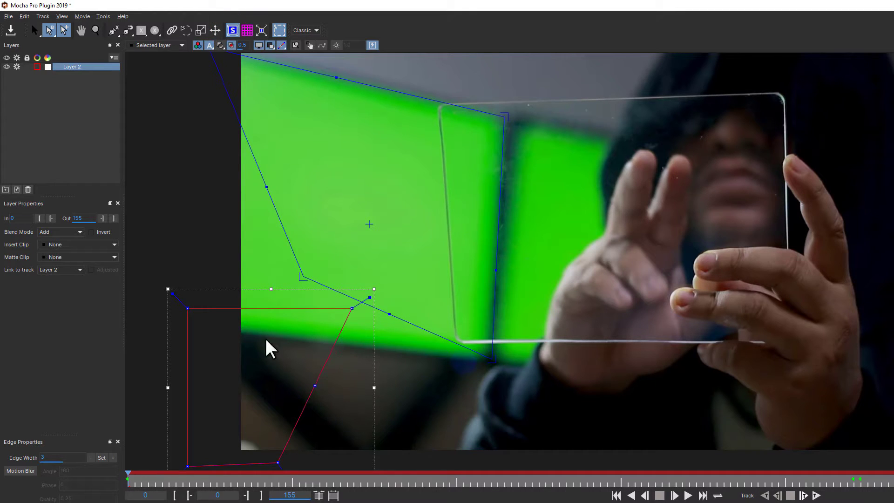
pyautogui.moveTo(298, 279); pyautogui.dragTo(179, 335)
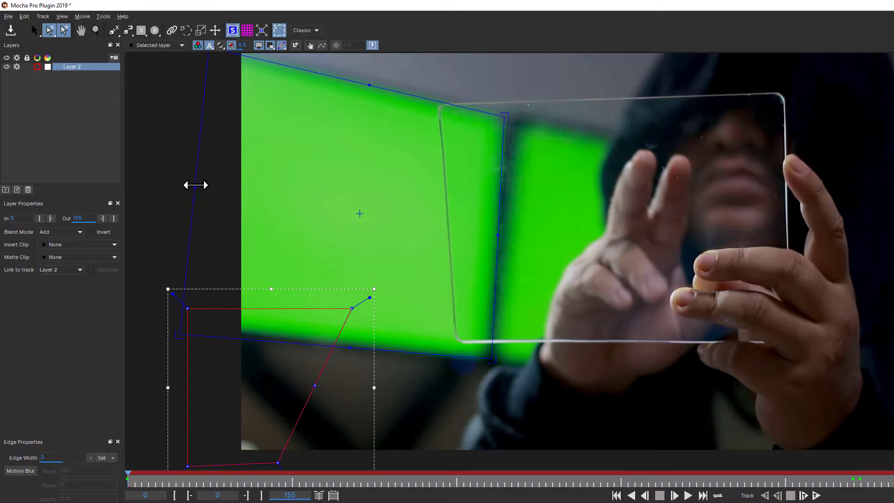
pyautogui.moveTo(195, 185); pyautogui.dragTo(162, 181)
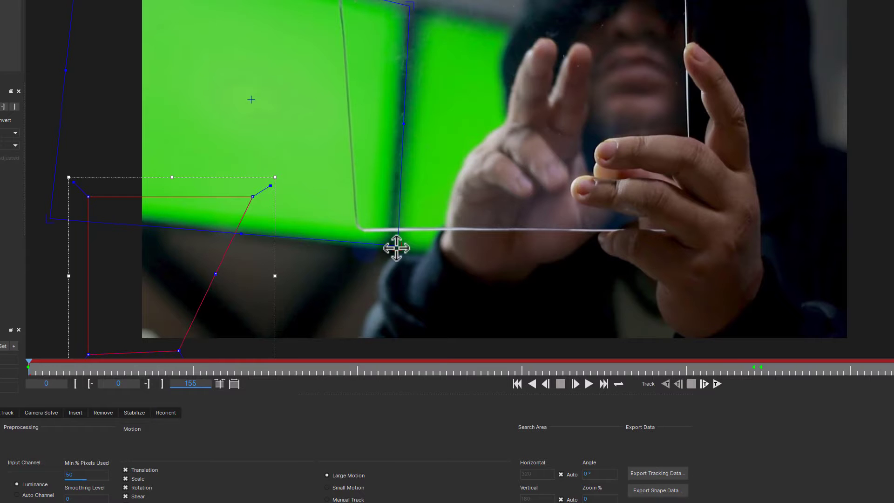
pyautogui.moveTo(396, 248); pyautogui.dragTo(389, 250)
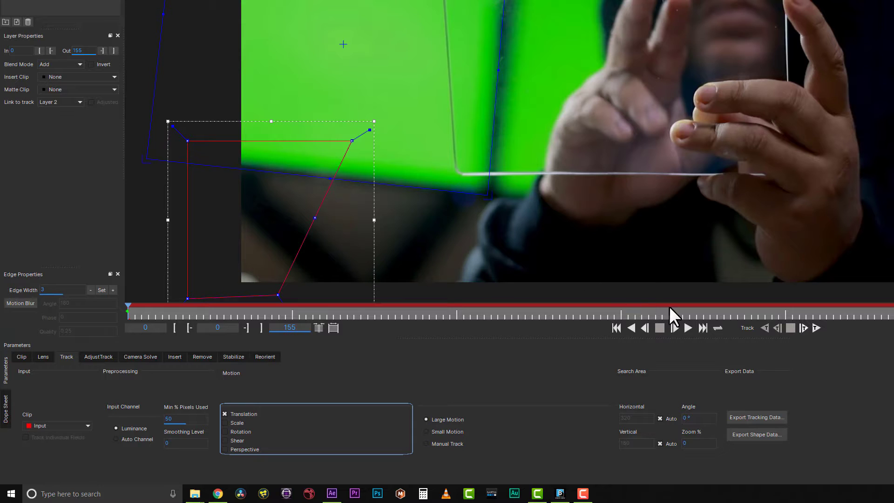
# Track the spline forward through the clip using only Translation and a higher minimum pixel percentage, and display the layer matte.
pyautogui.moveTo(196, 420); pyautogui.dragTo(338, 435)
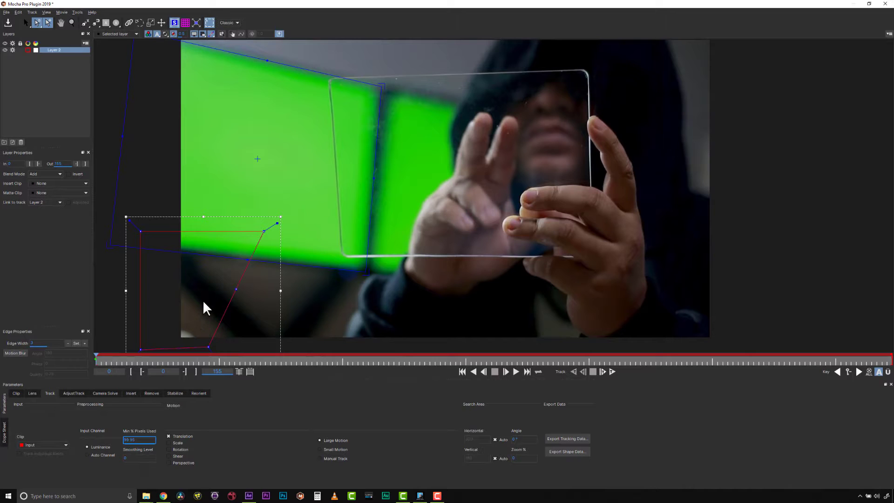
pyautogui.click(612, 372)
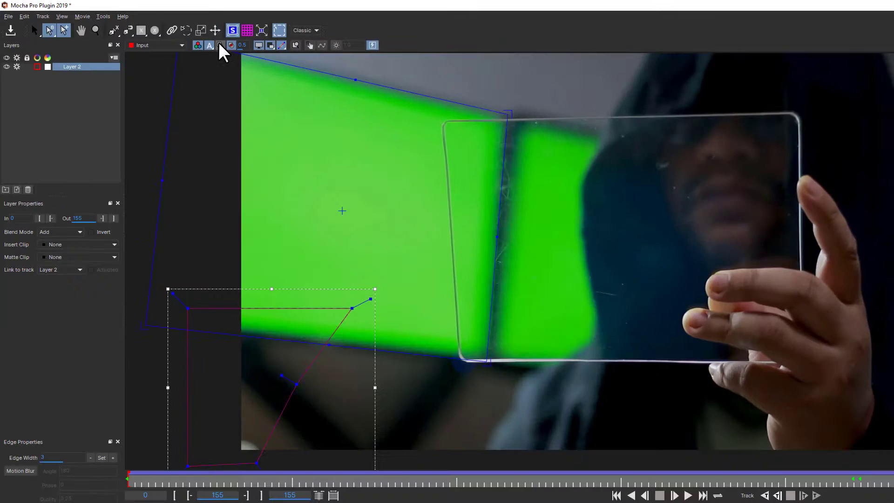
pyautogui.click(220, 44)
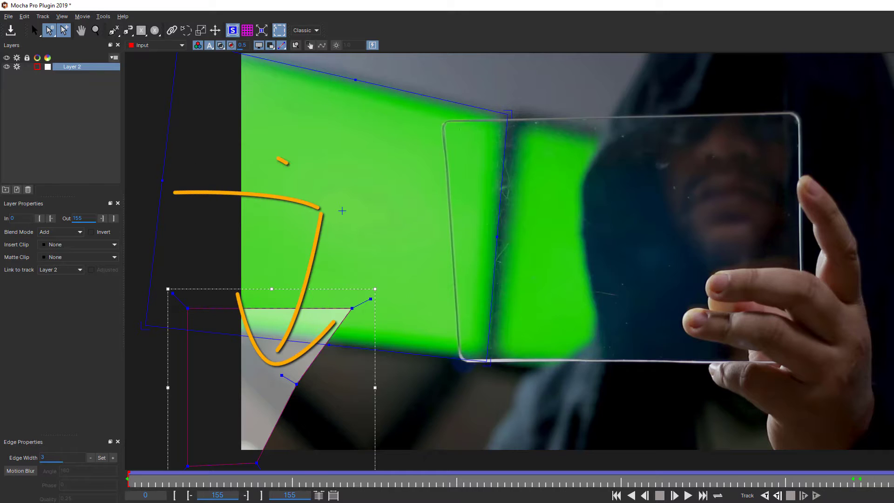
pyautogui.moveTo(892, 482)
pyautogui.mouseDown()
pyautogui.moveTo(652, 482)
pyautogui.moveTo(244, 447)
pyautogui.moveTo(423, 453)
pyautogui.mouseUp()
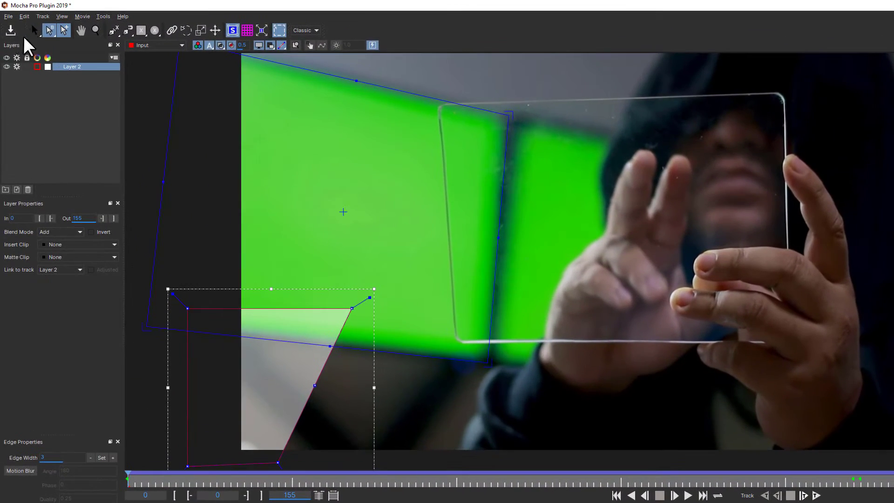
# Set the tracked layer's insert clip to Insert Layer and close Mocha to return to After Effects.
pyautogui.click(50, 248)
pyautogui.click(56, 278)
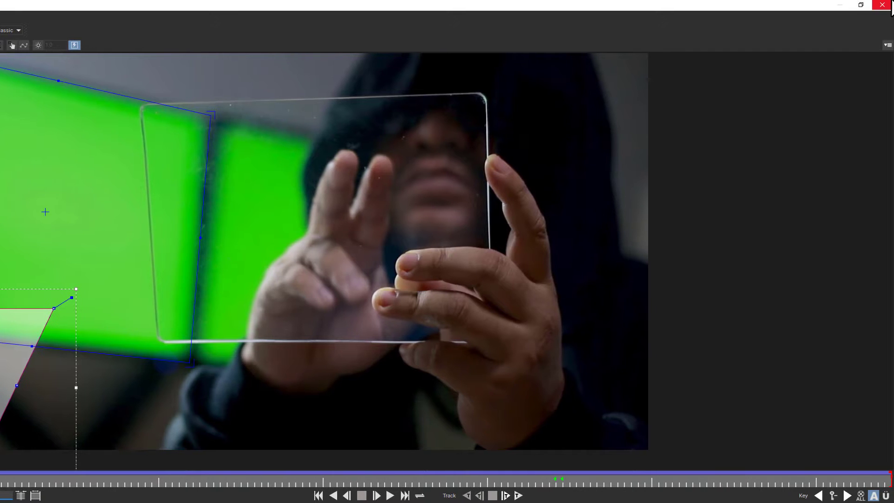
pyautogui.click(882, 4)
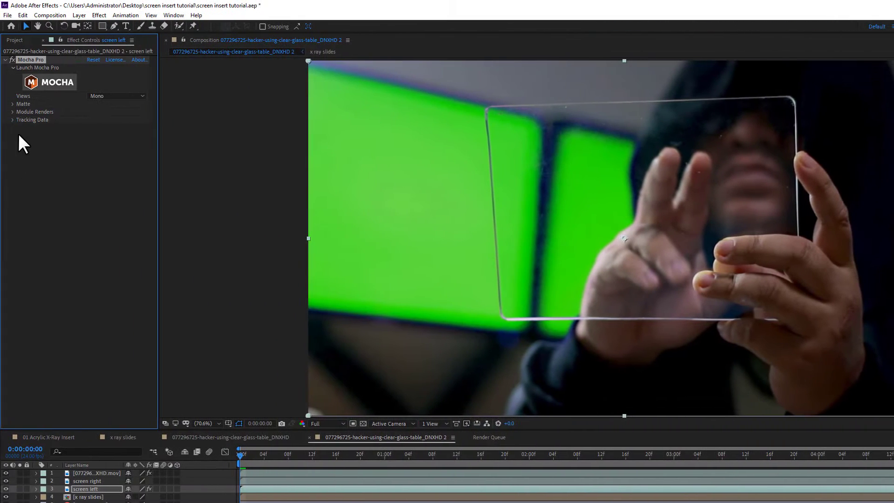
# Hide the two layers above screen left and enable its Mocha Pro module render with the Insert: Cutout module.
pyautogui.click(12, 112)
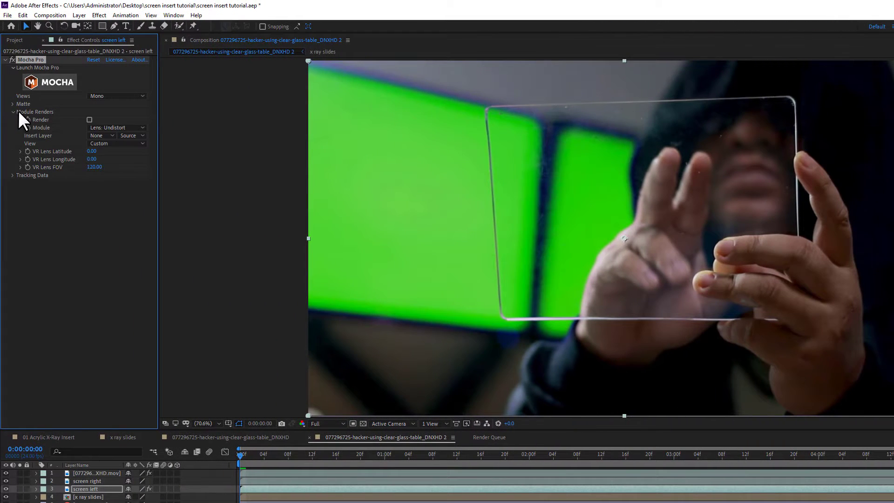
pyautogui.click(6, 481)
pyautogui.click(5, 473)
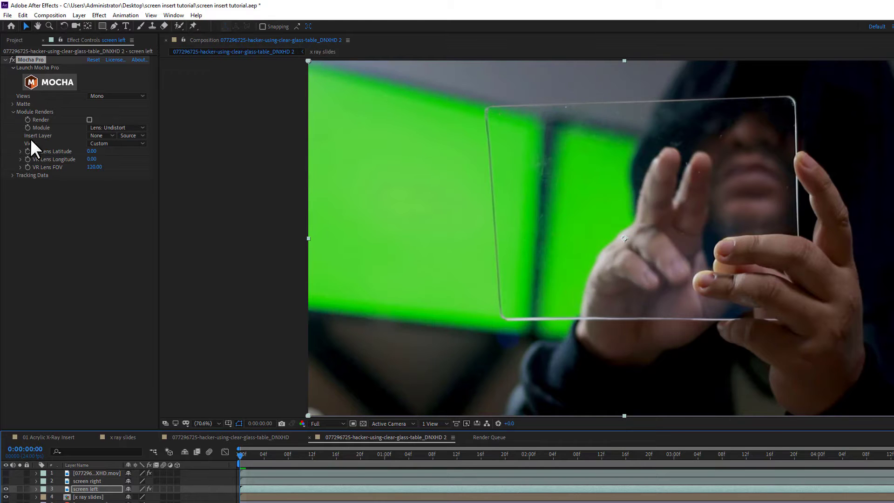
pyautogui.click(89, 120)
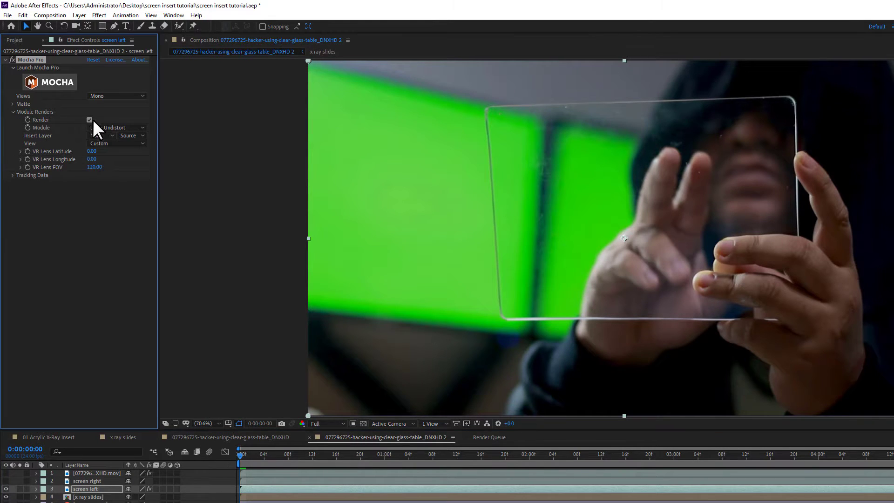
pyautogui.click(105, 127)
pyautogui.click(106, 137)
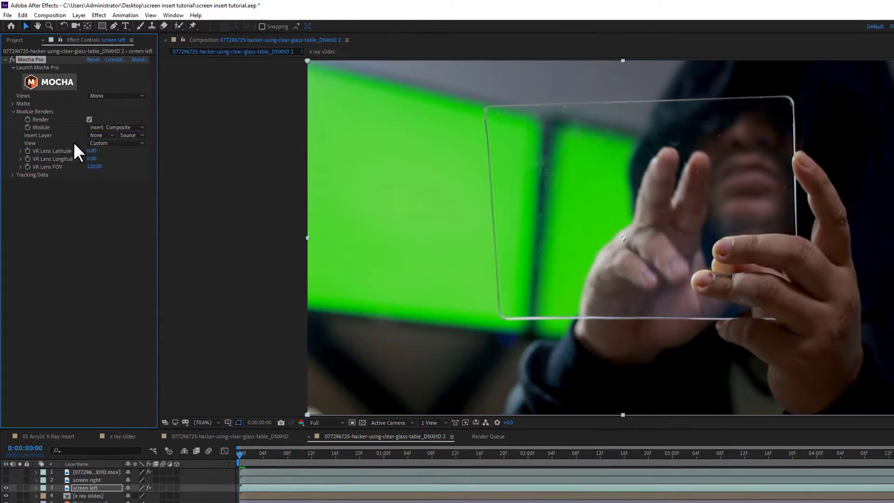
pyautogui.click(112, 127)
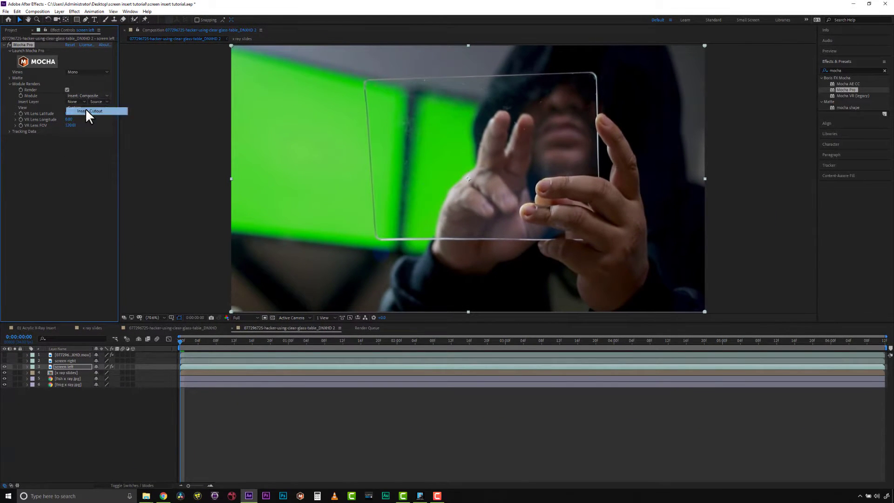
pyautogui.click(86, 110)
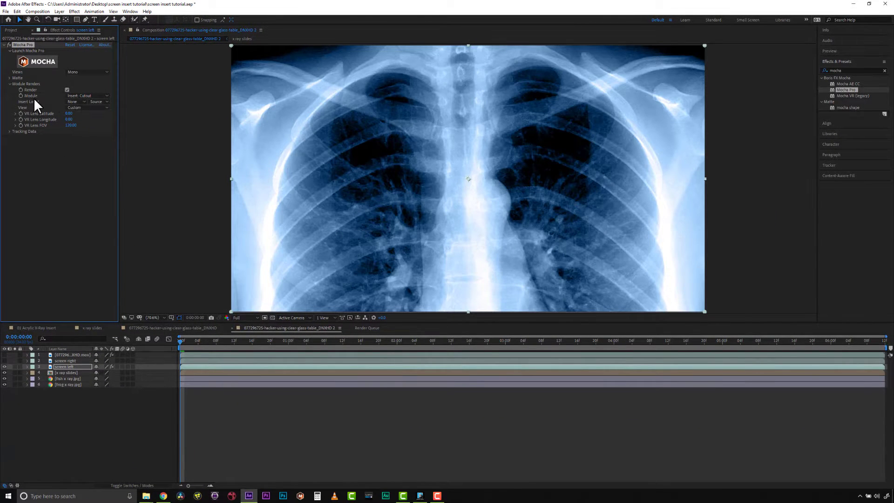
# Try fish x ray.jpg as the screen left insert layer, and switch it to frog x ray.jpg.
pyautogui.click(76, 101)
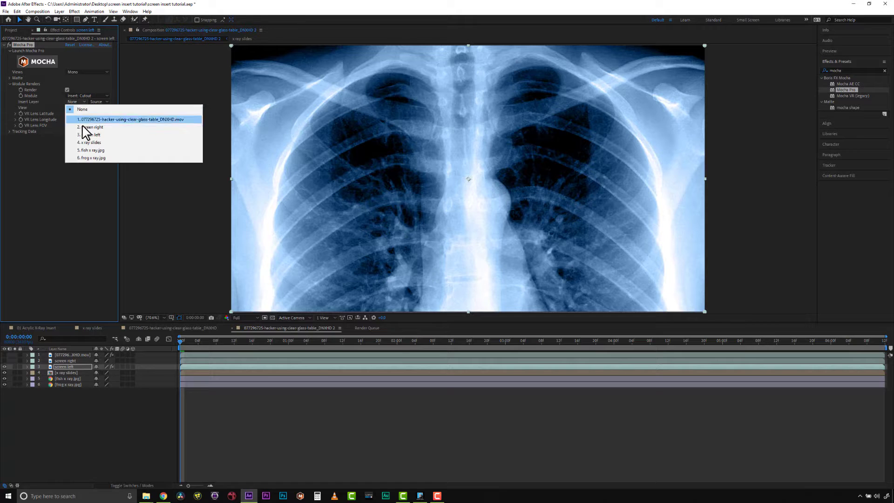
pyautogui.click(88, 150)
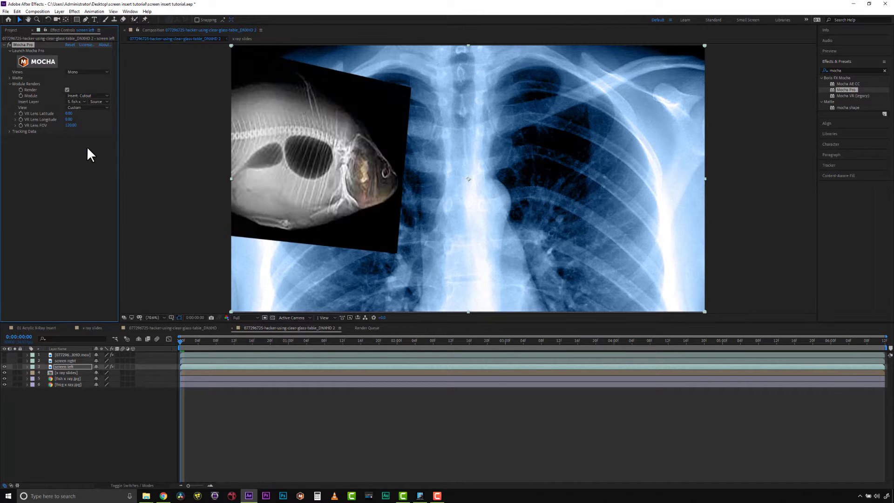
pyautogui.click(76, 101)
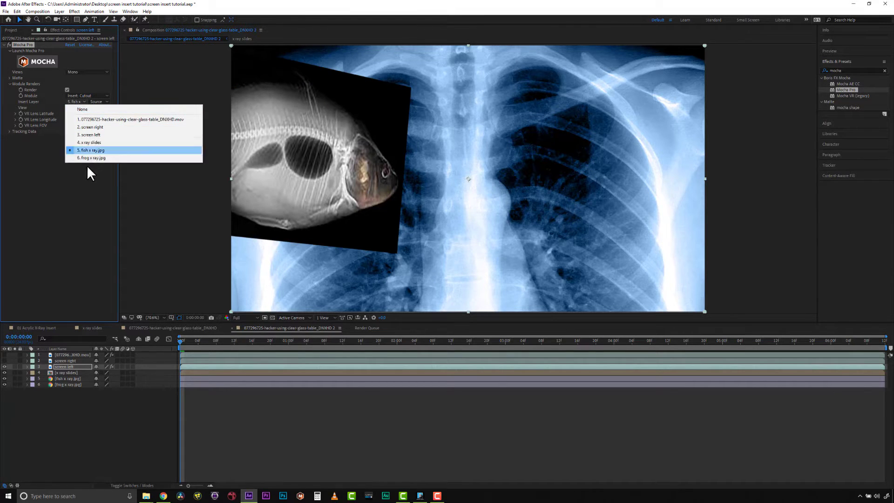
pyautogui.click(88, 154)
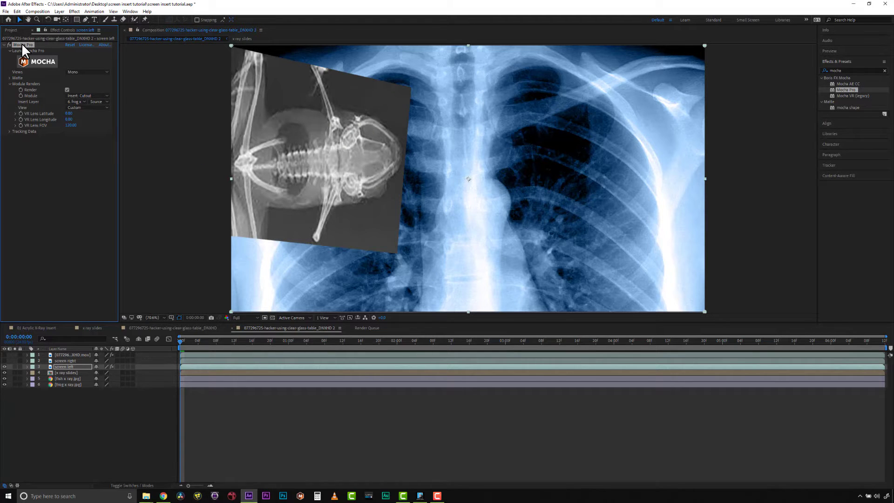
# Copy the Mocha Pro effect from screen left, make the screen right layer visible and paste the effect onto it.
pyautogui.hotkey('ctrl', 'c')
pyautogui.click(26, 360)
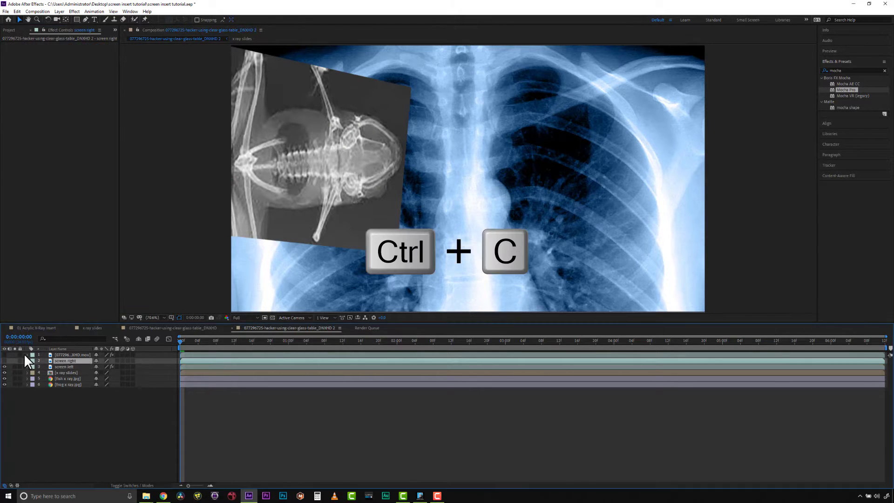
pyautogui.moveTo(4, 361); pyautogui.dragTo(3, 372)
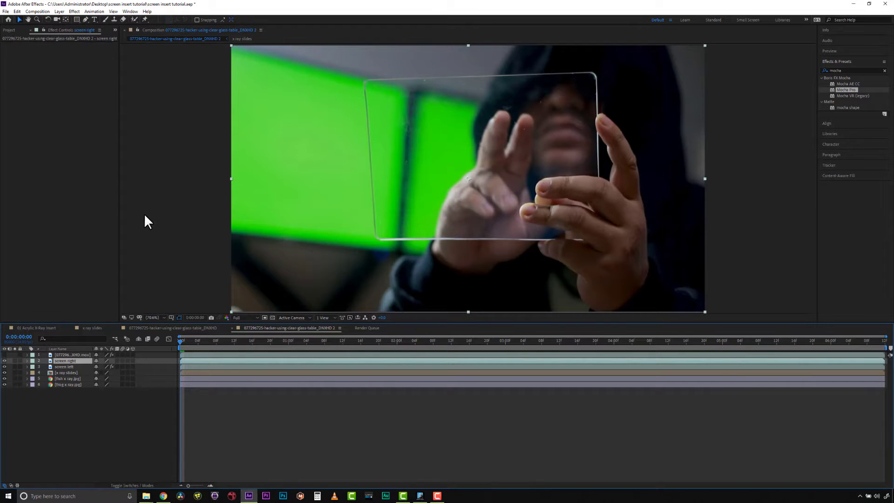
pyautogui.hotkey('ctrl', 'v')
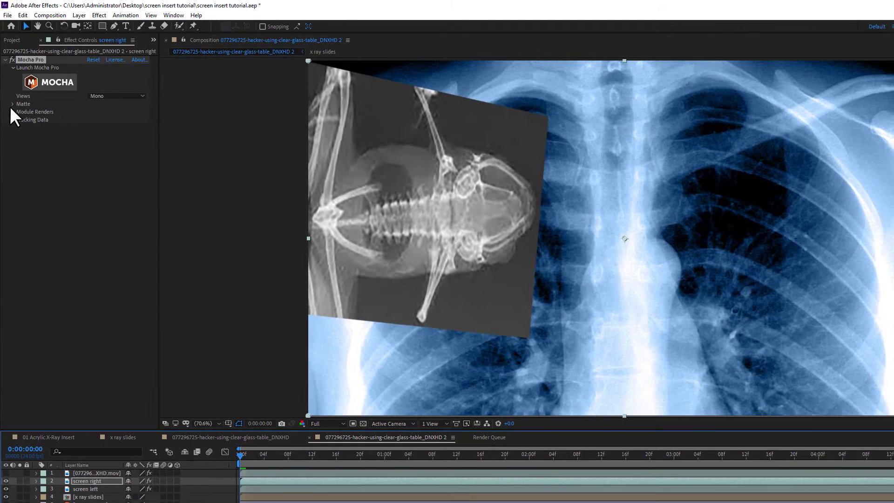
# Set the insert layer of the screen right Mocha Pro effect to fish x ray.jpg.
pyautogui.click(13, 112)
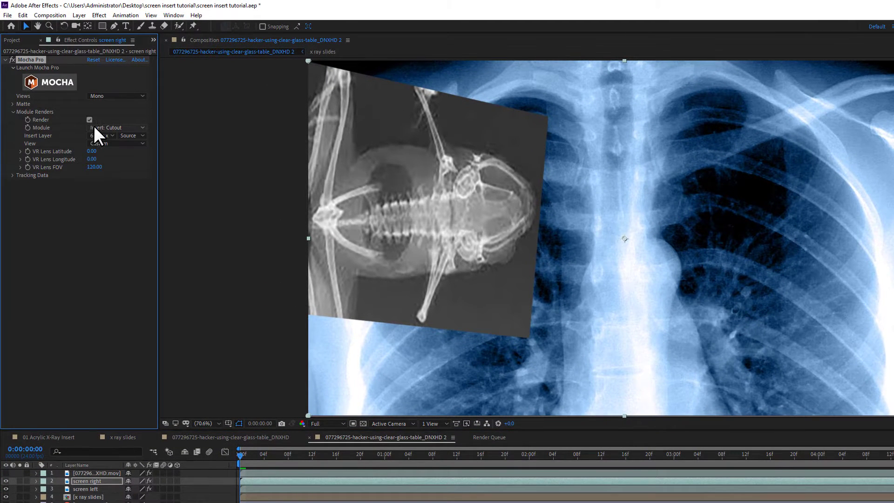
pyautogui.click(102, 135)
pyautogui.click(114, 200)
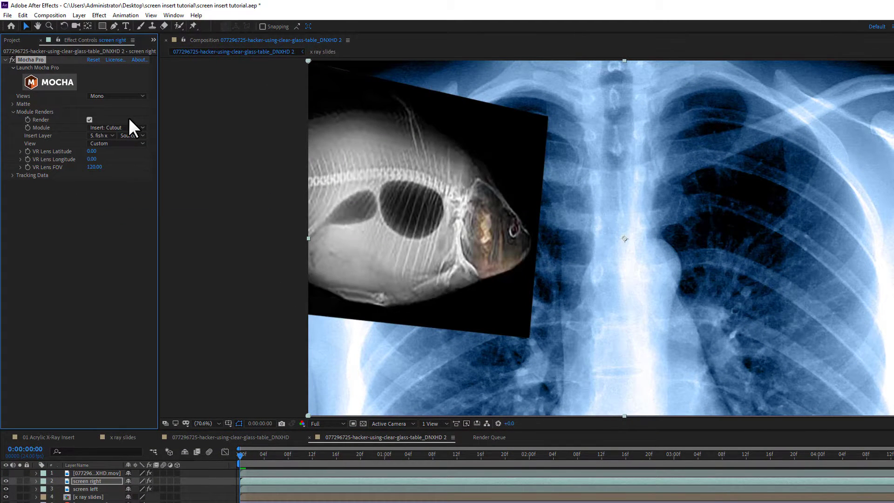
# Launch Mocha from the screen right layer and reposition Layer 2's planar surface corners to fit the right green monitor.
pyautogui.click(61, 82)
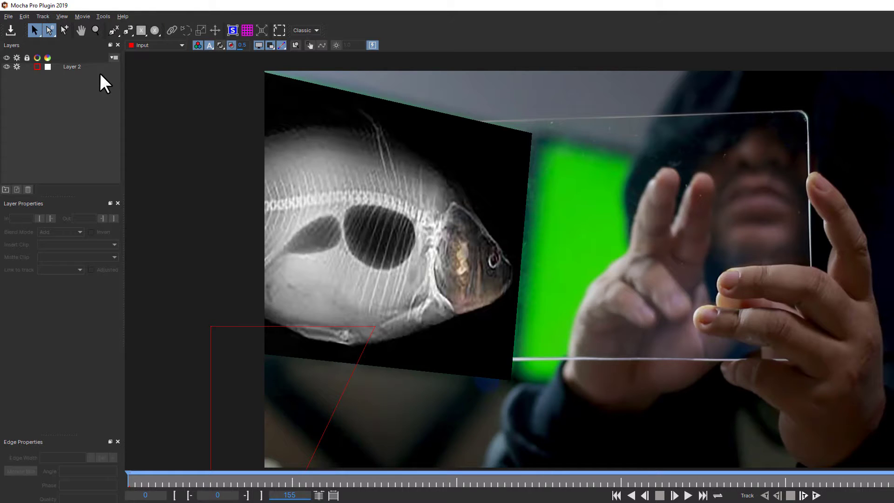
pyautogui.click(73, 68)
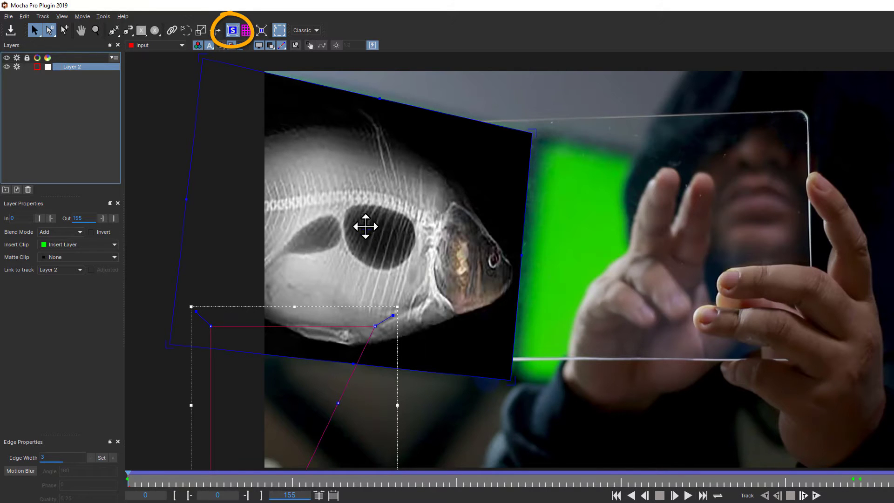
pyautogui.moveTo(365, 227); pyautogui.dragTo(713, 259)
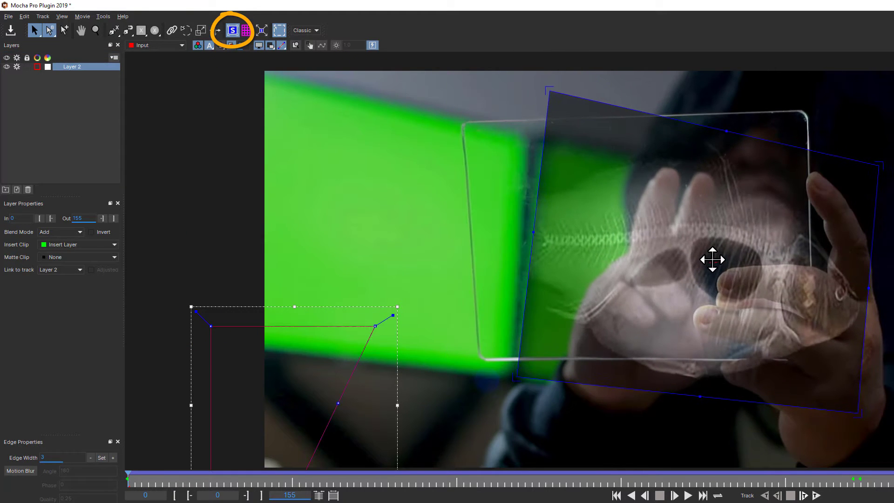
pyautogui.moveTo(552, 92); pyautogui.dragTo(539, 141)
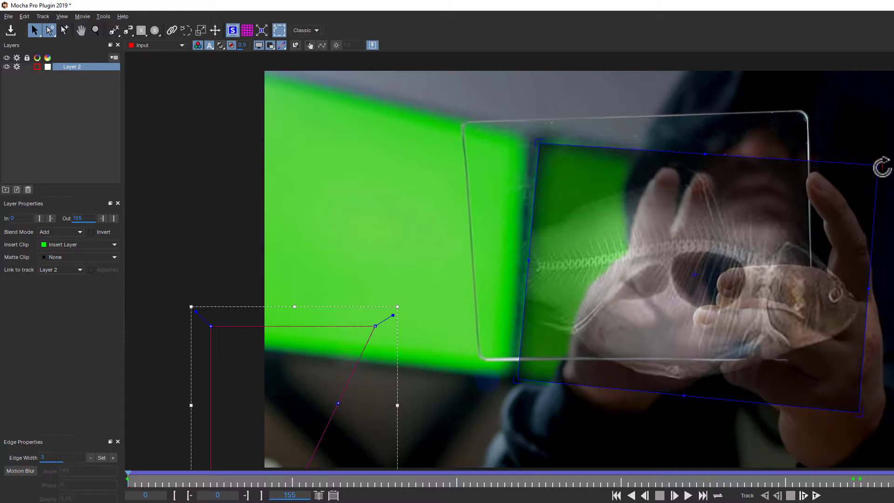
pyautogui.moveTo(882, 167); pyautogui.dragTo(858, 200)
pyautogui.moveTo(855, 416)
pyautogui.mouseDown()
pyautogui.moveTo(836, 407)
pyautogui.moveTo(851, 413)
pyautogui.mouseUp()
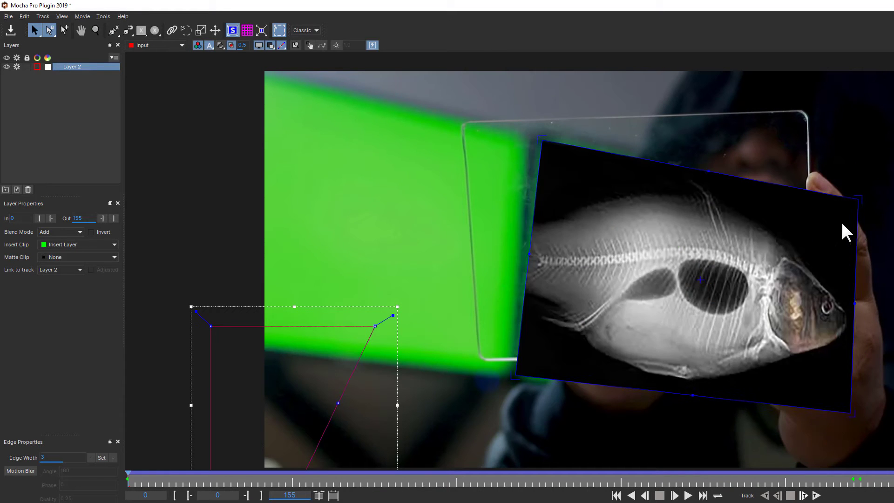
# Fine-tune Layer 2's planar surface corners at frames 0 and 155, and return to After Effects with the keyed footage layer visible.
pyautogui.moveTo(854, 306); pyautogui.dragTo(848, 306)
pyautogui.moveTo(699, 280)
pyautogui.mouseDown()
pyautogui.moveTo(690, 275)
pyautogui.moveTo(698, 282)
pyautogui.mouseUp()
pyautogui.moveTo(542, 139); pyautogui.dragTo(535, 128)
pyautogui.moveTo(127, 475); pyautogui.dragTo(893, 479)
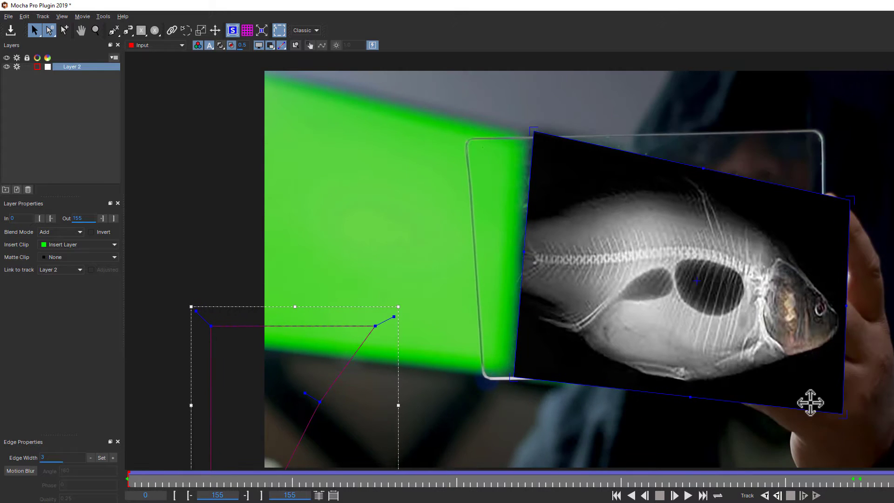
pyautogui.moveTo(689, 397); pyautogui.dragTo(690, 402)
pyautogui.moveTo(695, 284); pyautogui.dragTo(695, 283)
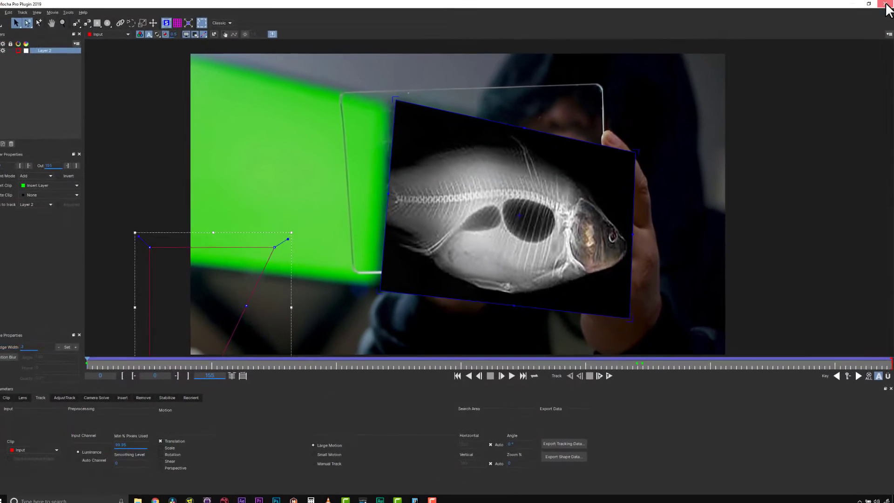
pyautogui.click(882, 4)
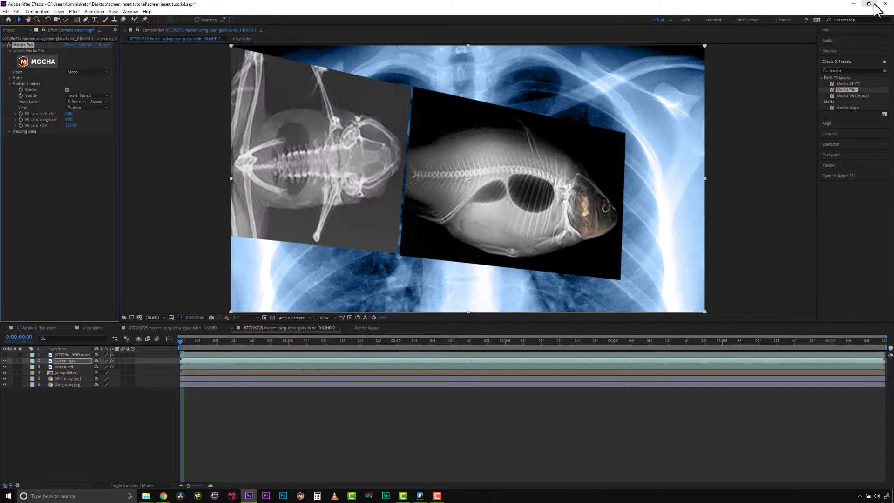
pyautogui.click(5, 354)
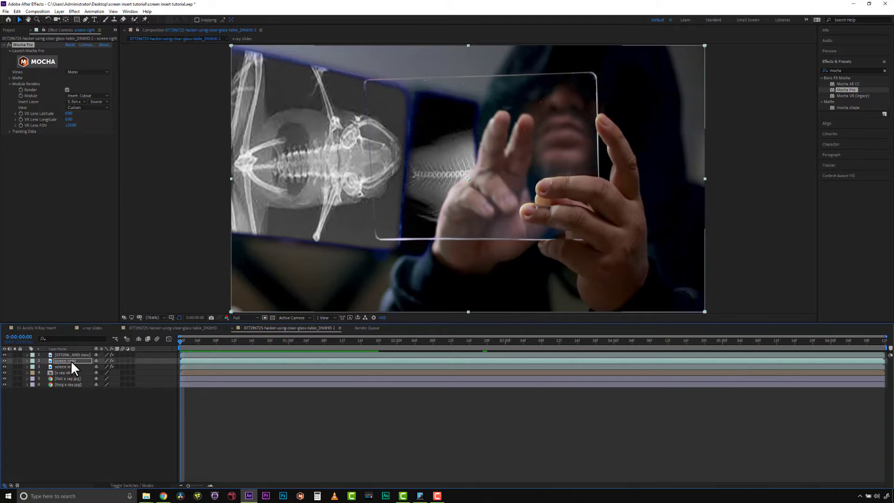
# Pre-compose the fish x ray.jpg layer, moving all attributes into the new composition.
pyautogui.click(65, 378)
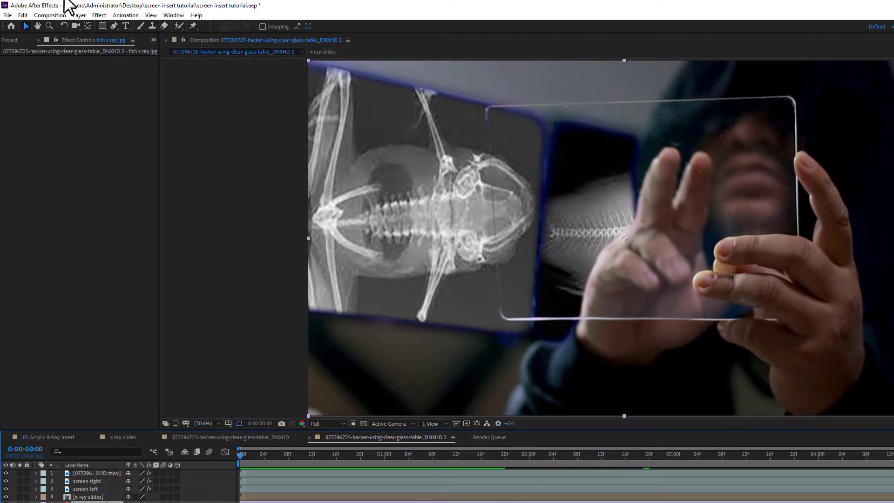
pyautogui.click(79, 15)
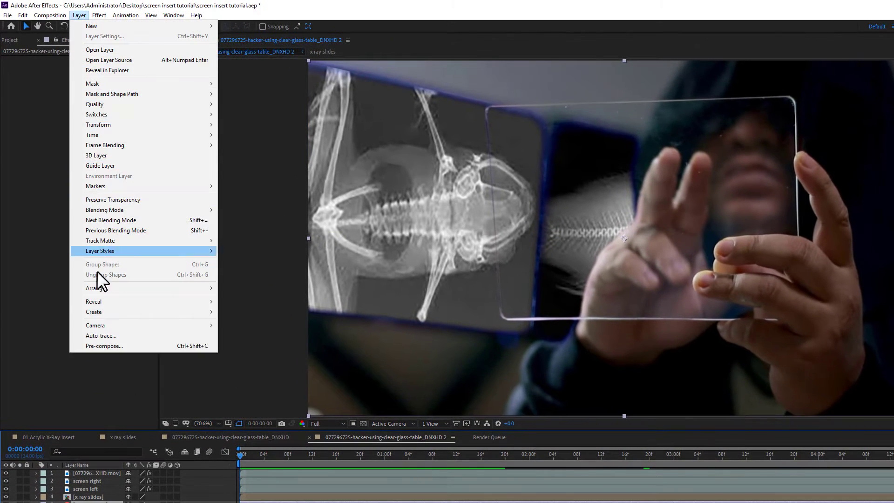
pyautogui.click(96, 345)
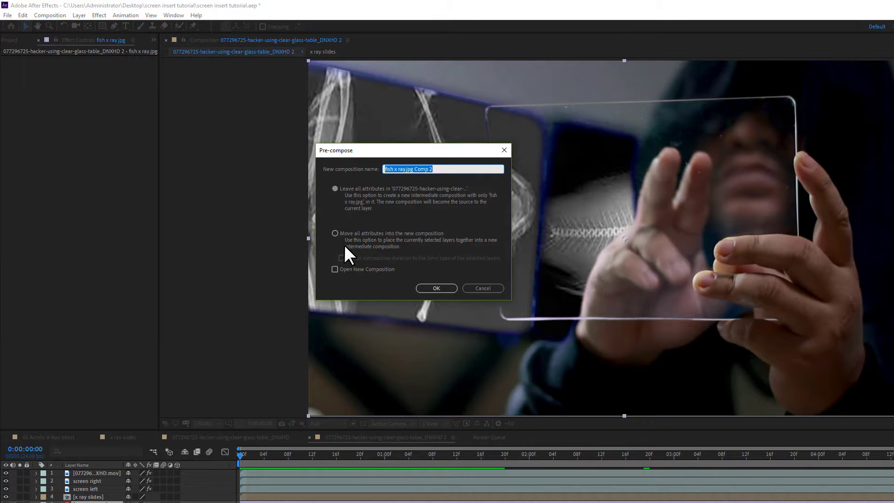
pyautogui.click(335, 233)
pyautogui.click(436, 287)
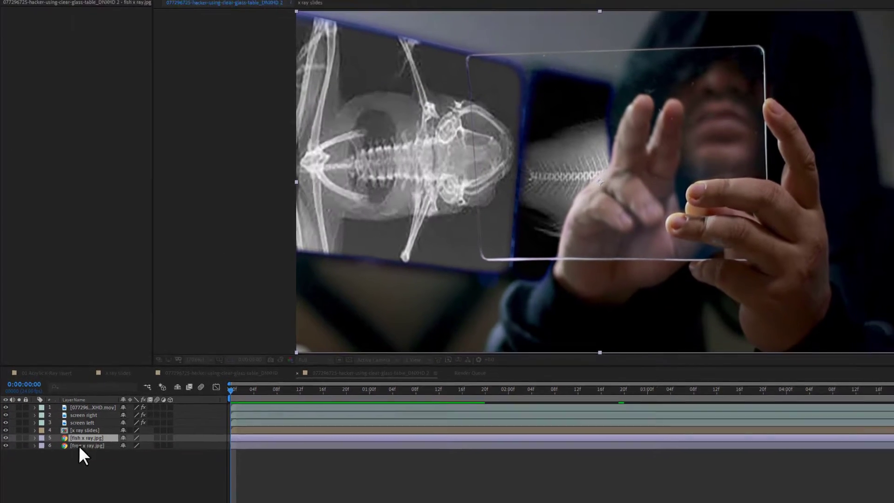
# Pre-compose the frog x ray.jpg layer, moving all attributes into the new composition.
pyautogui.click(80, 446)
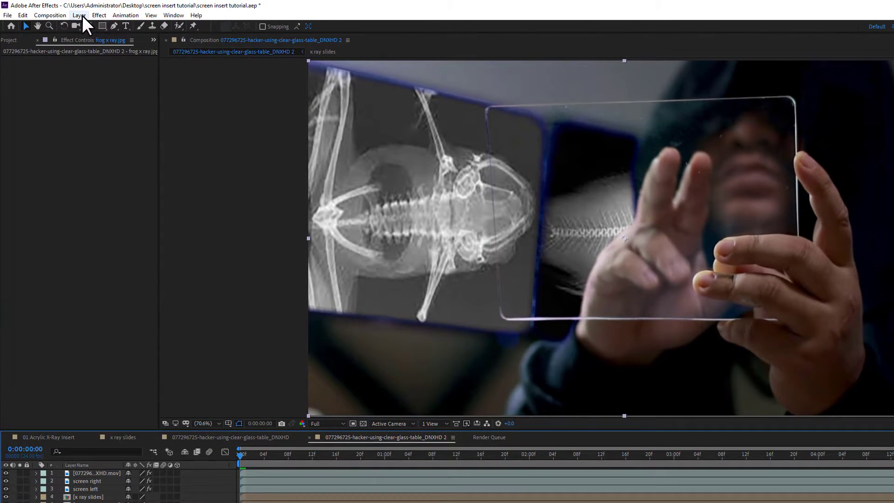
pyautogui.click(66, 13)
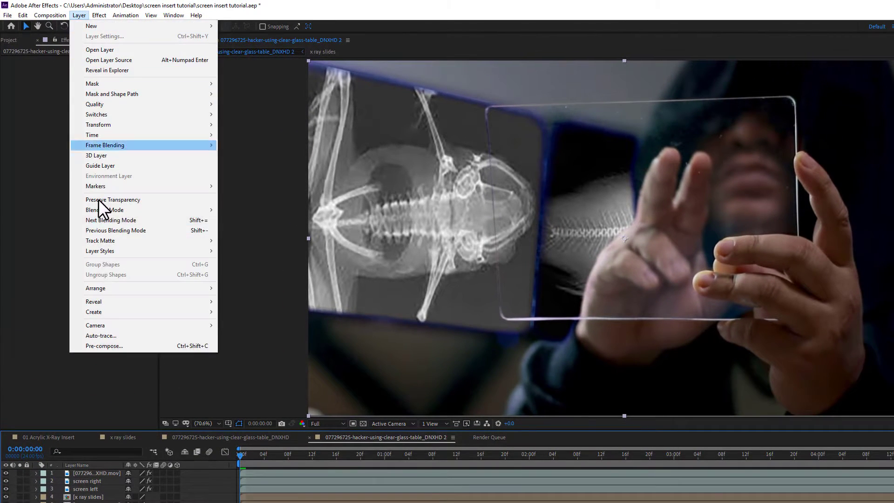
pyautogui.click(107, 345)
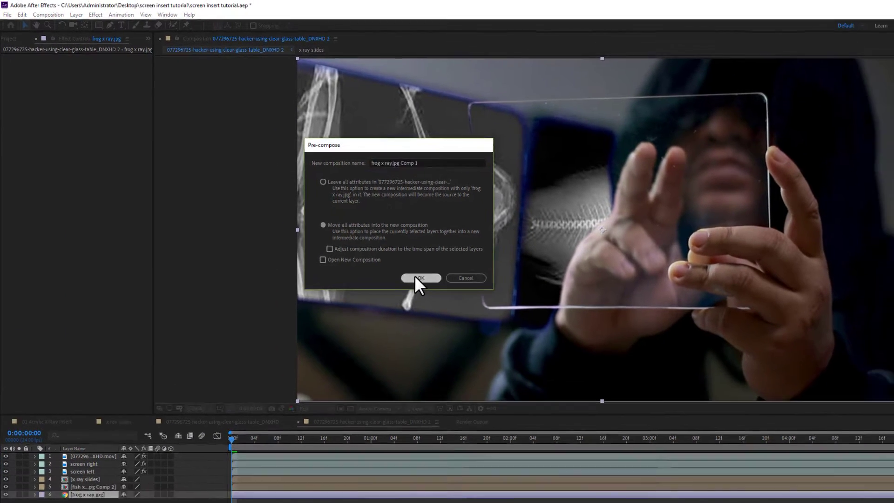
pyautogui.click(435, 288)
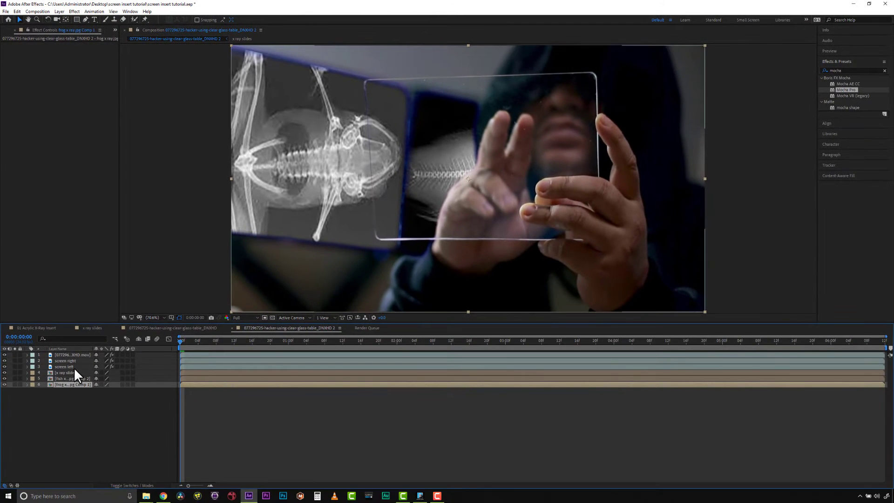
# Select frog x ray.jpg Comp 1 as the insert layer of the screen left Mocha Pro effect.
pyautogui.click(66, 367)
pyautogui.click(79, 102)
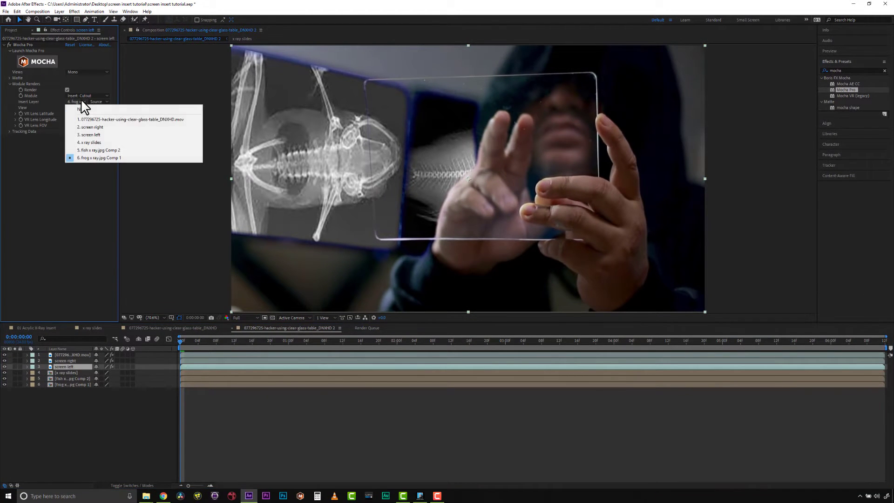
pyautogui.click(116, 158)
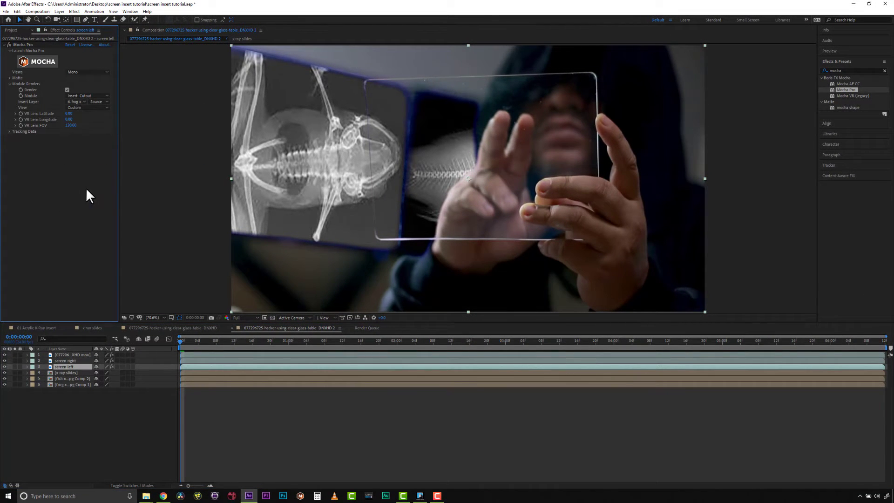
# Open fish x ray.jpg Comp 2, apply BCC Brightness-Contrast to its image layer and set the contrast to -53.
pyautogui.click(73, 379)
pyautogui.click(68, 384)
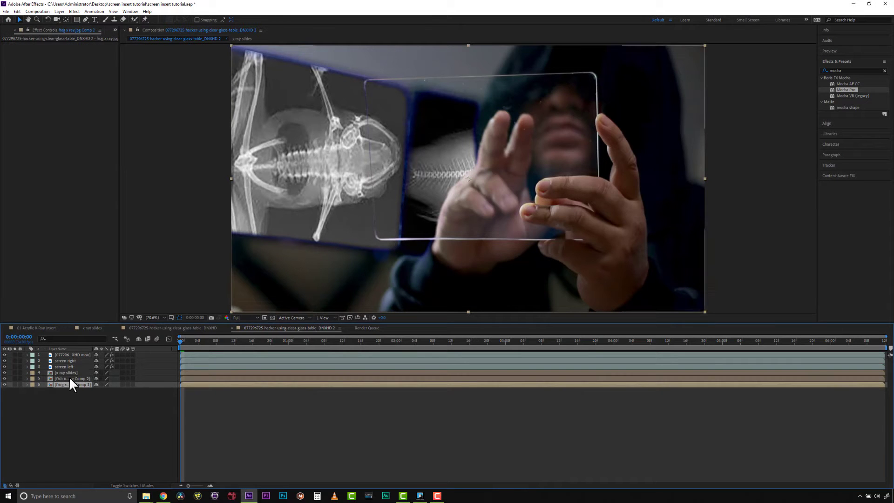
pyautogui.click(70, 378)
pyautogui.doubleClick(77, 378)
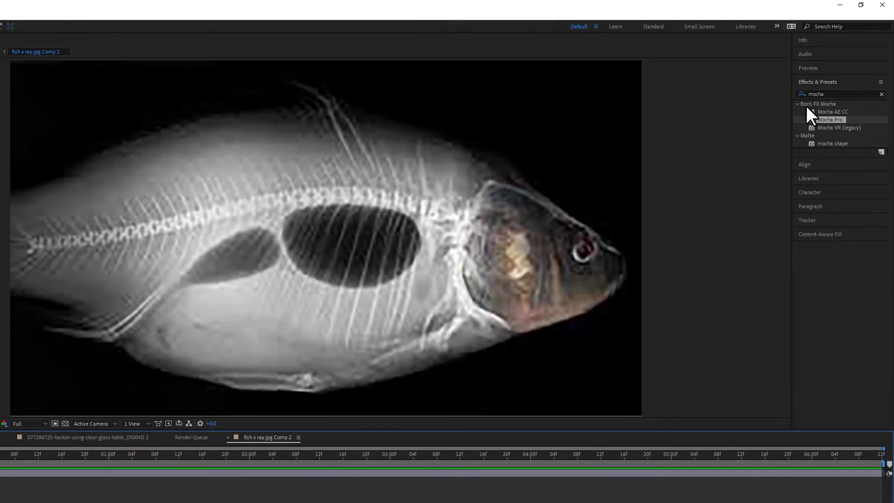
pyautogui.click(841, 70)
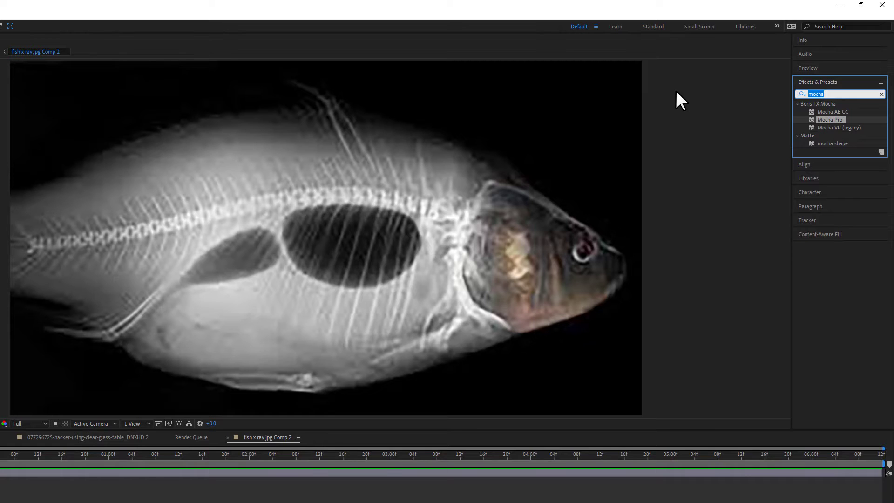
pyautogui.write('bright')
pyautogui.moveTo(826, 132); pyautogui.dragTo(97, 473)
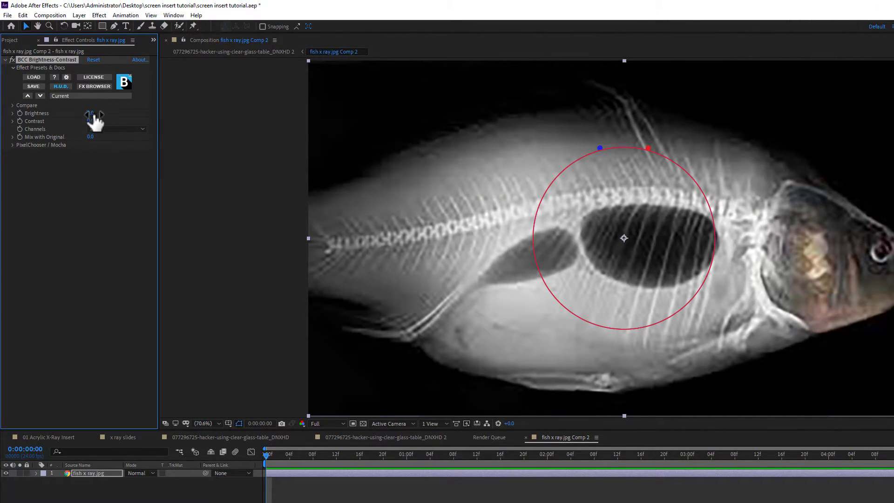
pyautogui.moveTo(91, 120); pyautogui.dragTo(66, 118)
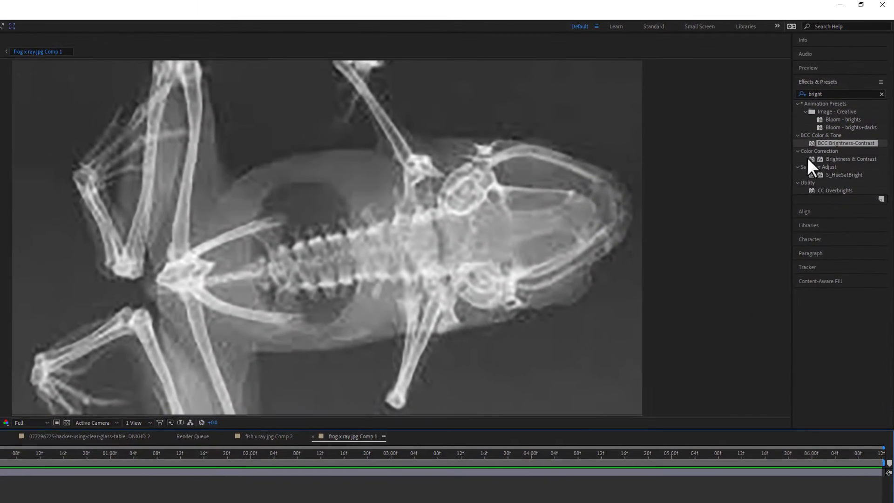
# Apply BCC Brightness-Contrast to the frog x ray.jpg layer inside its own composition and lower the contrast.
pyautogui.moveTo(826, 144); pyautogui.dragTo(42, 355)
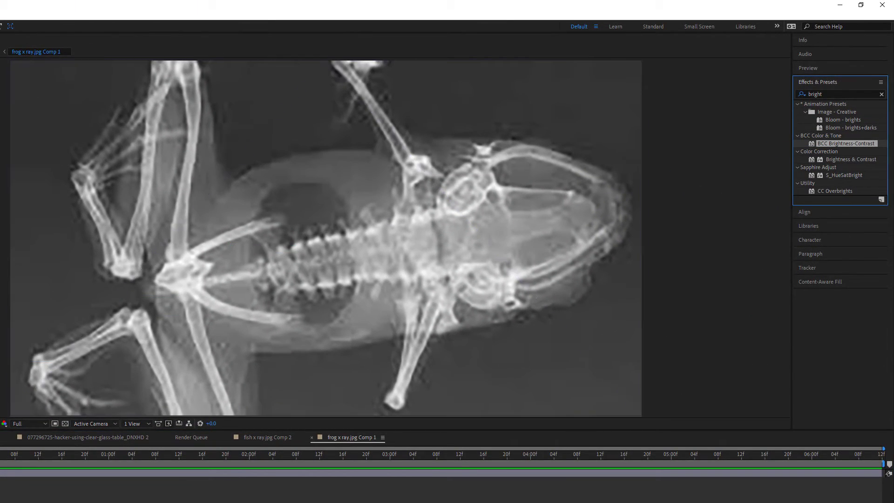
pyautogui.moveTo(822, 141); pyautogui.dragTo(1, 473)
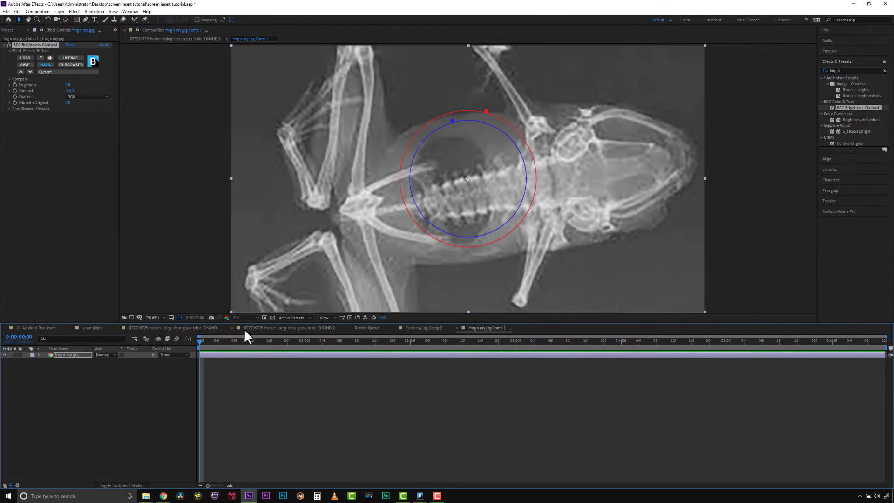
# Create a 1920 x 1080 px solid in the hacker footage composition, sampling its color from the blue gap between the two monitors.
pyautogui.click(325, 329)
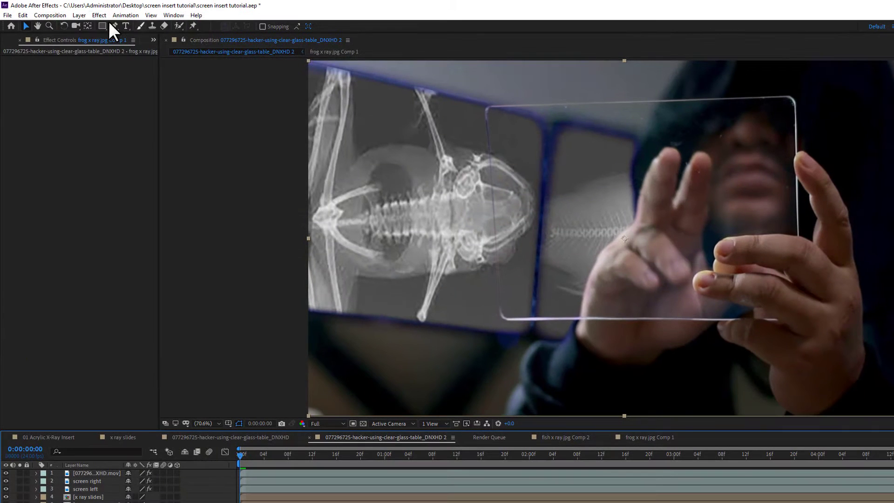
pyautogui.click(59, 11)
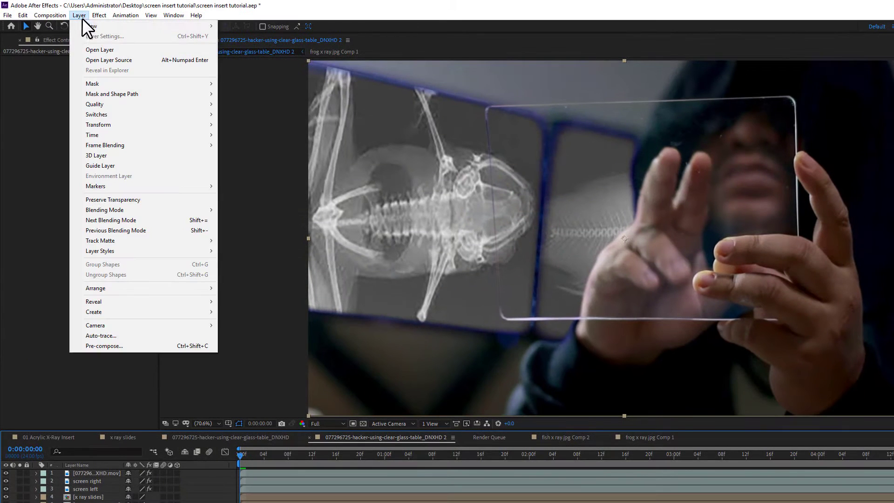
pyautogui.moveTo(69, 19)
pyautogui.click(239, 37)
pyautogui.click(320, 272)
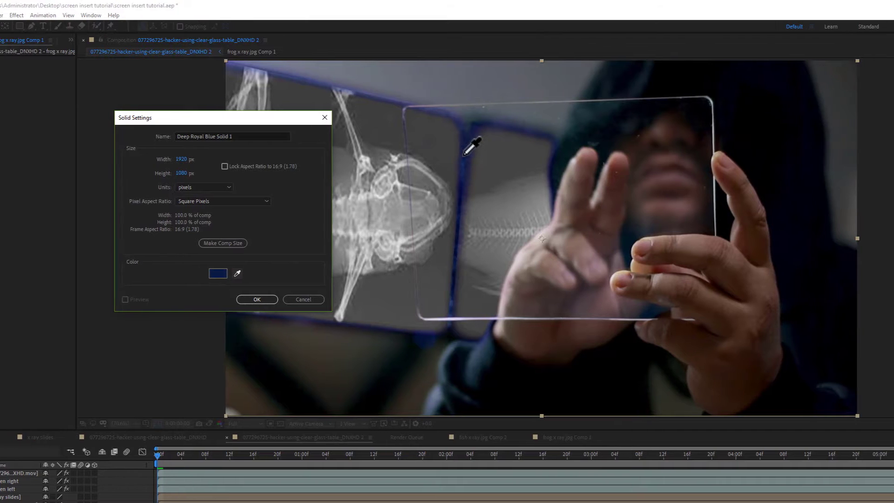
pyautogui.click(463, 155)
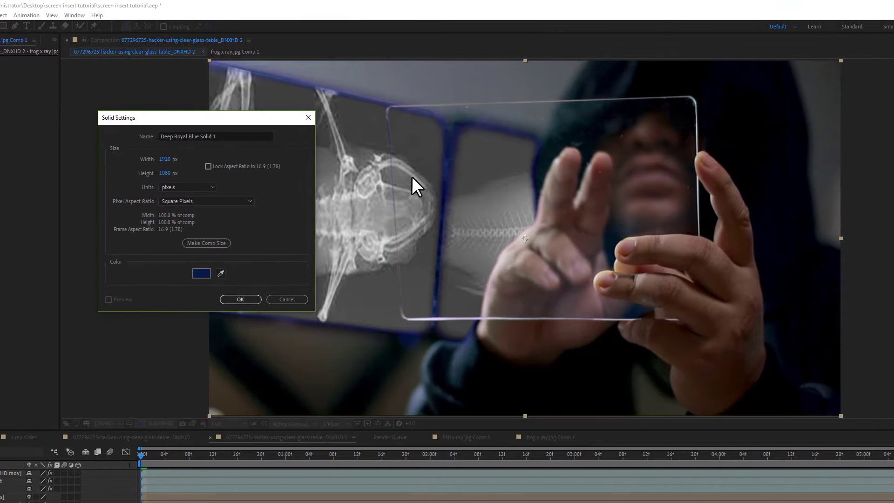
pyautogui.click(240, 299)
# Cut the blue solid from the hacker footage composition and paste it above the image in fish x ray.jpg Comp 2.
pyautogui.click(22, 15)
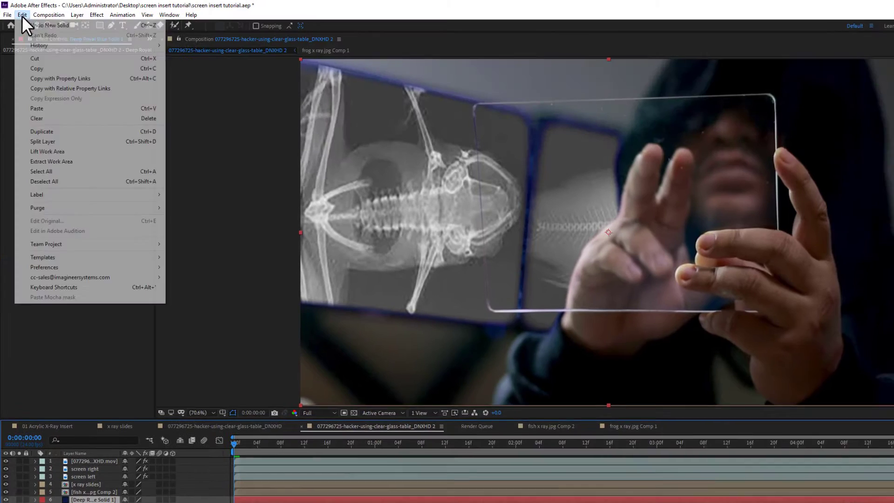
pyautogui.click(36, 62)
pyautogui.click(559, 437)
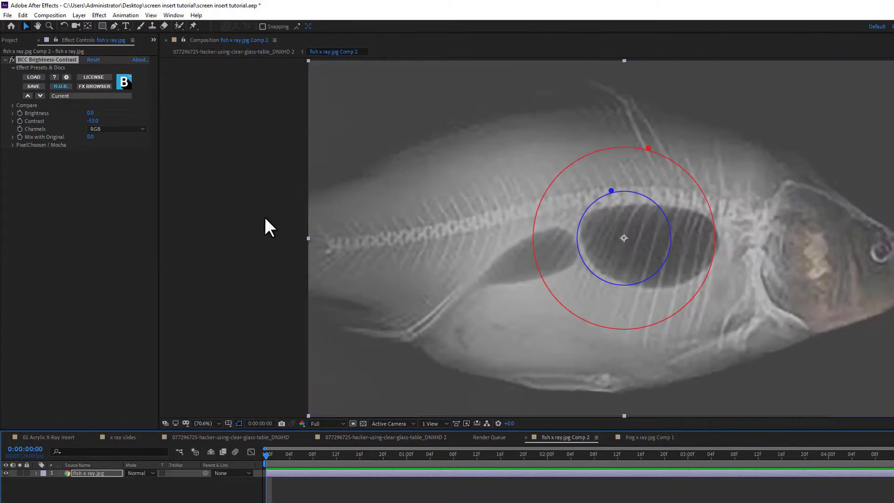
pyautogui.click(26, 14)
pyautogui.click(47, 103)
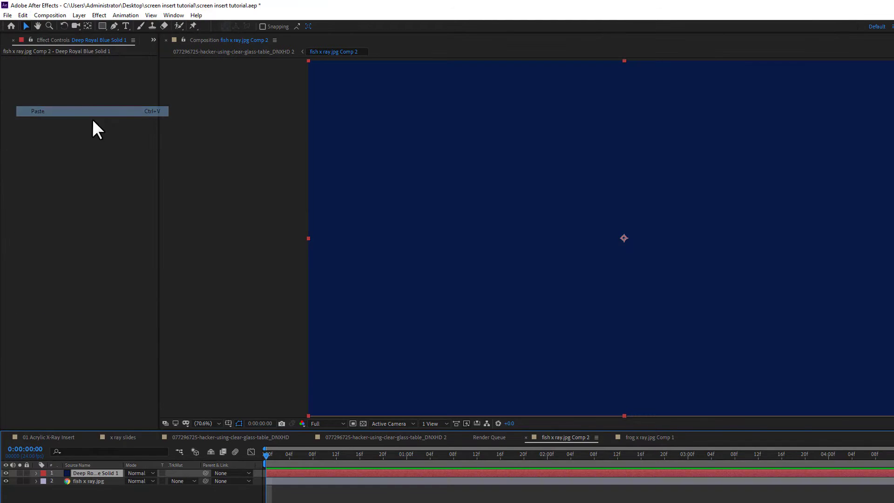
# Set the blue solid's blending mode to Hue and duplicate the solid.
pyautogui.click(139, 472)
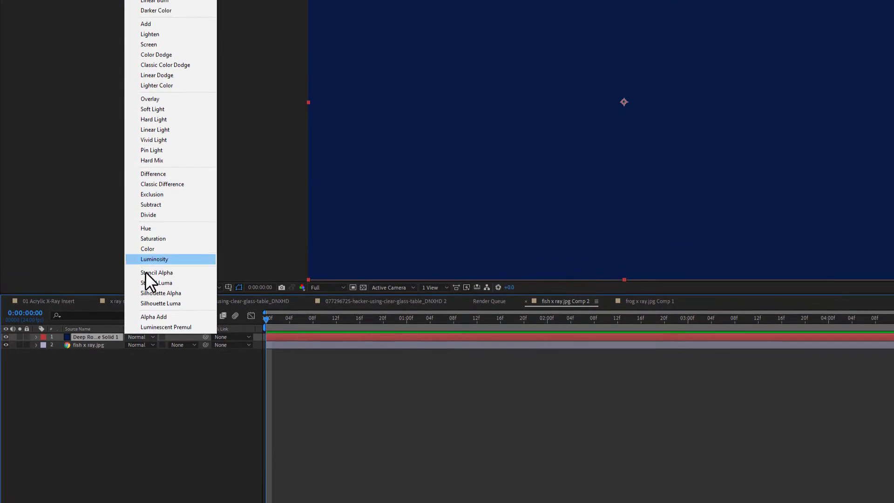
pyautogui.click(158, 228)
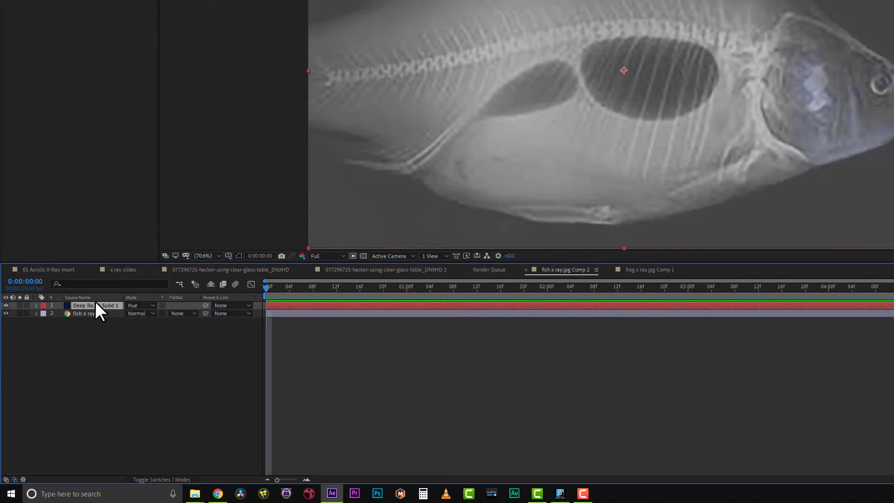
pyautogui.rightClick(93, 336)
pyautogui.press('Escape')
pyautogui.hotkey('ctrl', 'd')
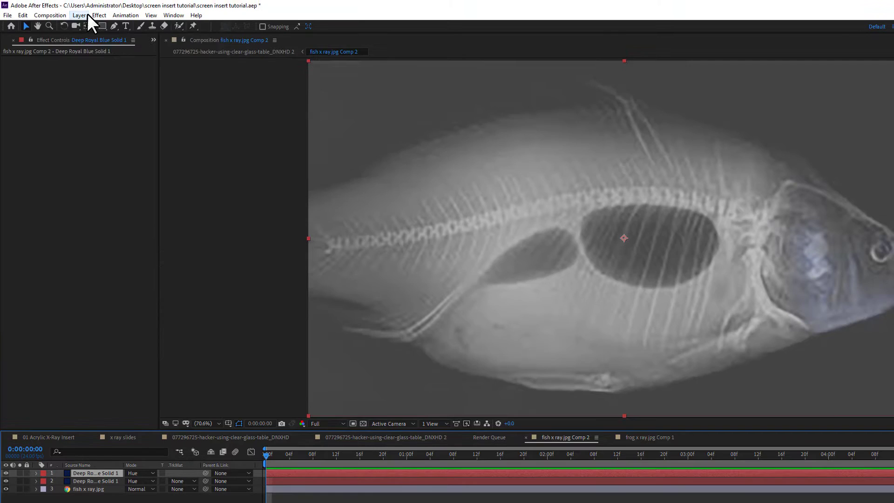
# Try the Multiply blending mode on the upper blue solid.
pyautogui.click(86, 15)
pyautogui.click(58, 497)
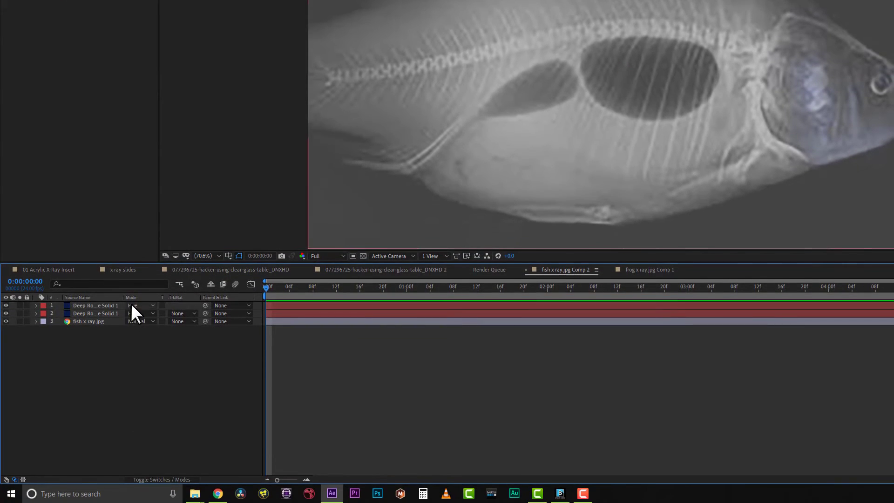
pyautogui.click(132, 473)
pyautogui.click(150, 22)
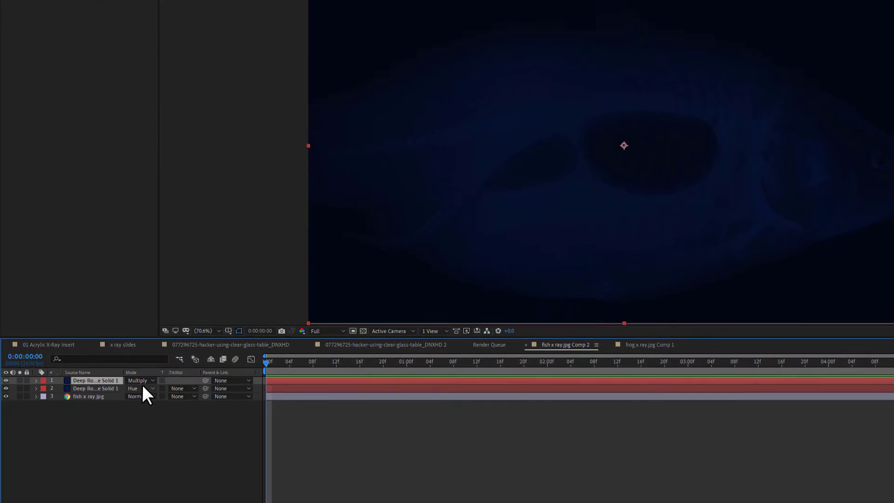
# Expand the upper blue solid's transform properties and set its blending mode to Overlay.
pyautogui.click(35, 306)
pyautogui.click(45, 314)
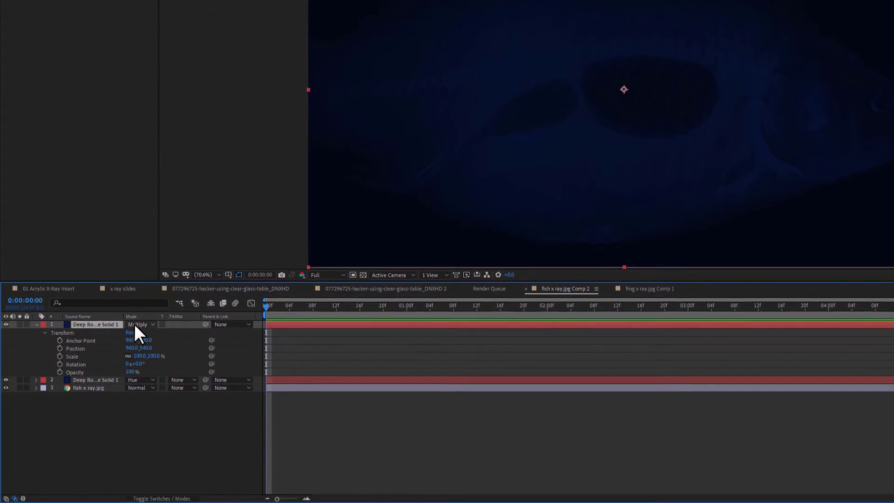
pyautogui.click(139, 306)
pyautogui.click(156, 122)
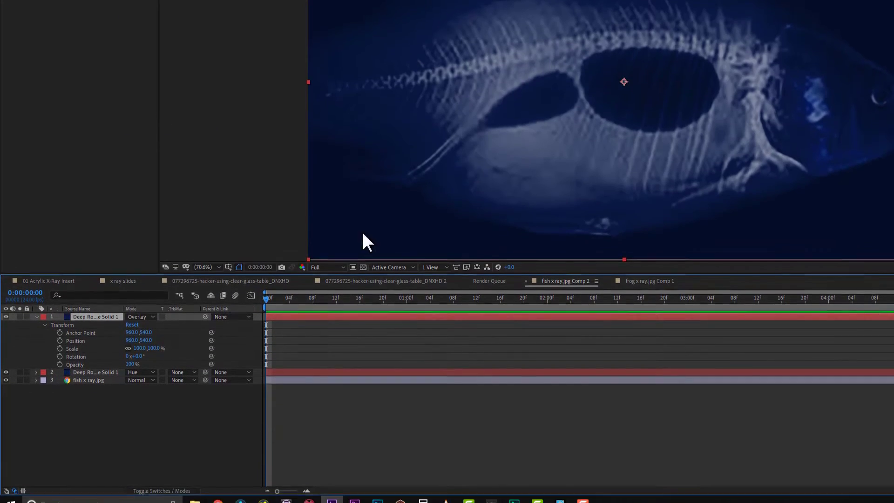
# Set the upper blue solid's opacity to 40%.
pyautogui.moveTo(132, 355); pyautogui.dragTo(75, 347)
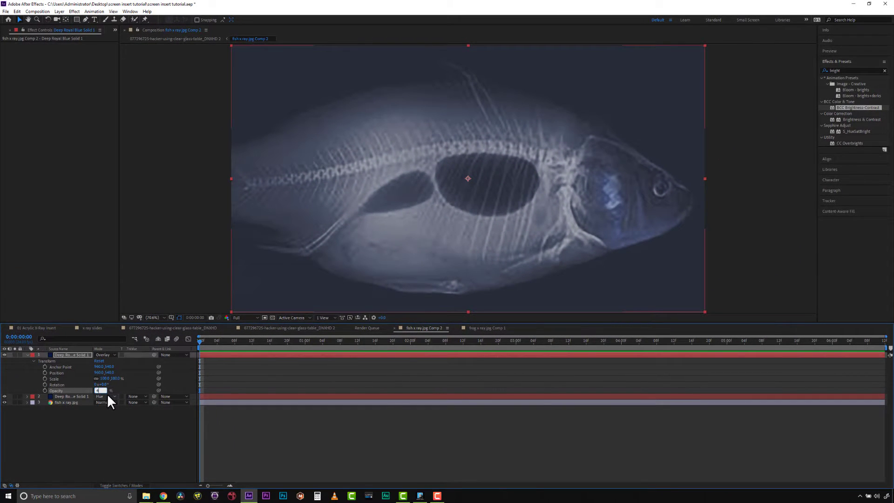
pyautogui.write('0')
pyautogui.click(109, 481)
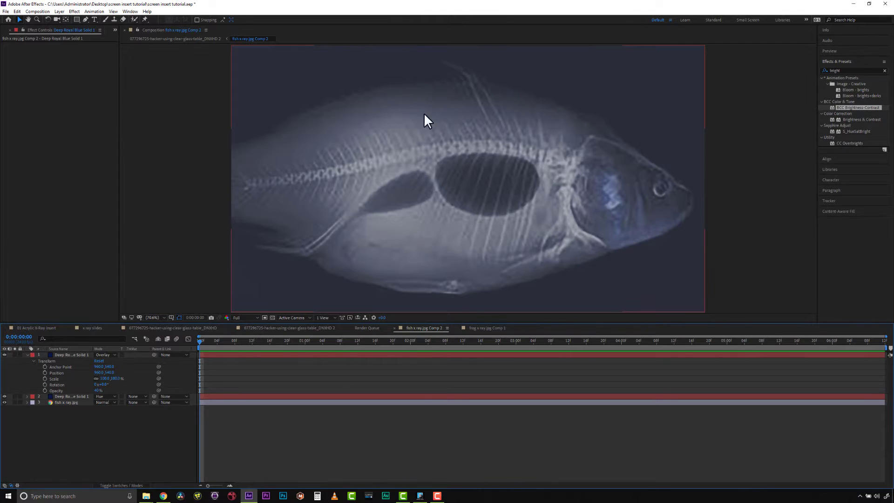
# Copy both blue solids from fish x ray.jpg Comp 2 and paste them above the image in frog x ray.jpg Comp 1.
pyautogui.click(69, 356)
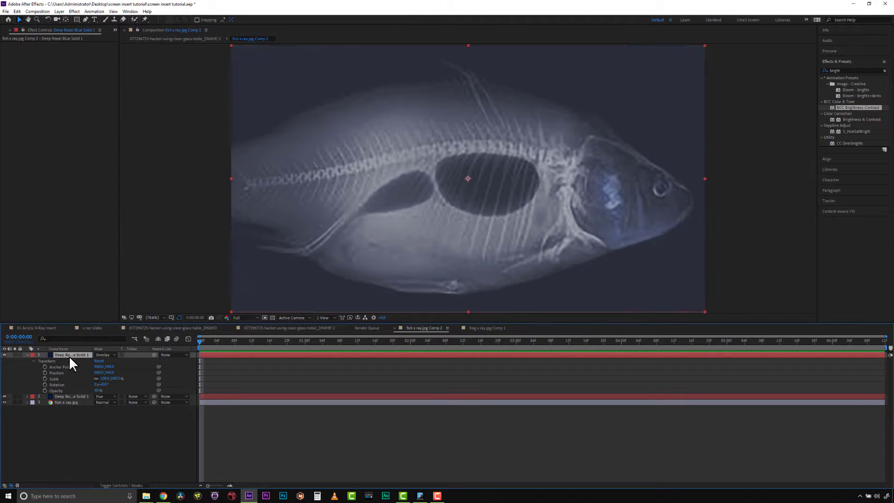
pyautogui.keyDown('shift'); pyautogui.click(63, 395); pyautogui.keyUp('shift')
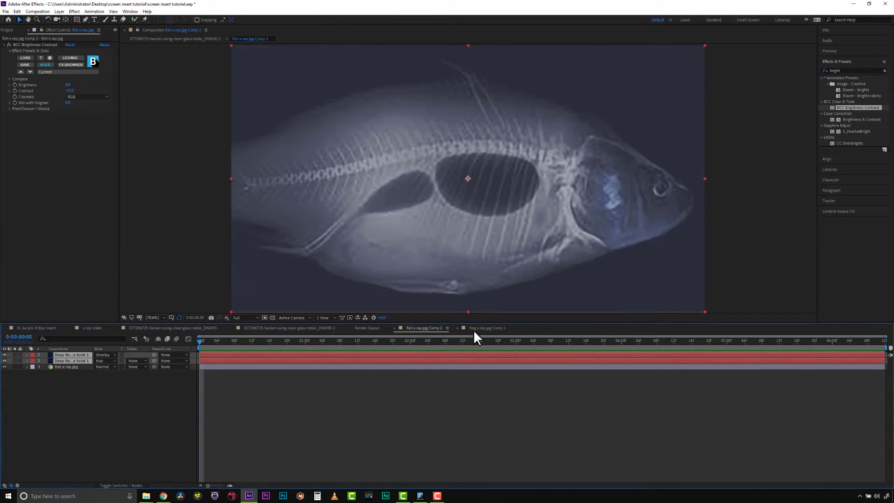
pyautogui.click(476, 328)
pyautogui.hotkey('ctrl', 'v')
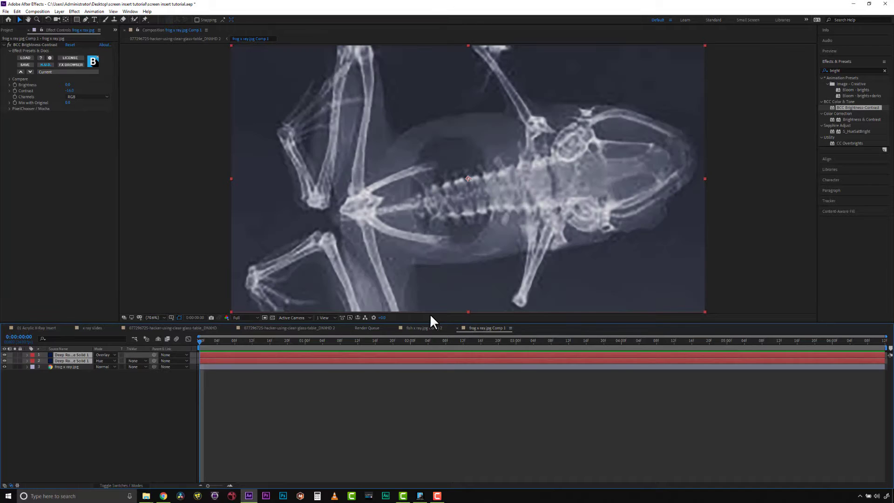
pyautogui.click(412, 330)
pyautogui.click(465, 330)
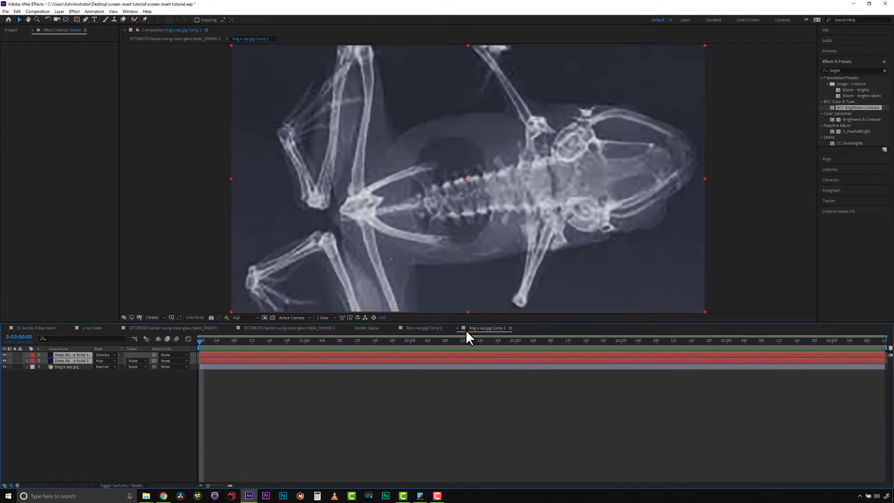
# Duplicate the top keyed footage layer in the second hacker composition and remove the BCC Primatte effect from the duplicate.
pyautogui.click(281, 328)
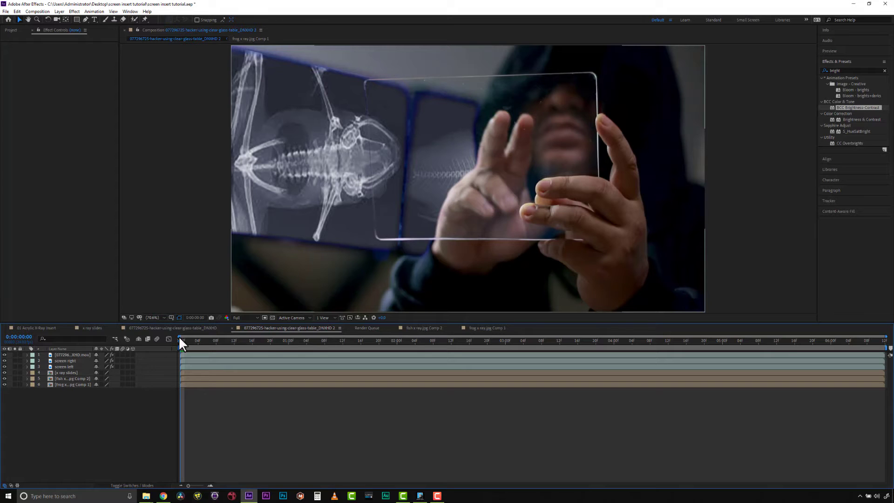
pyautogui.click(74, 354)
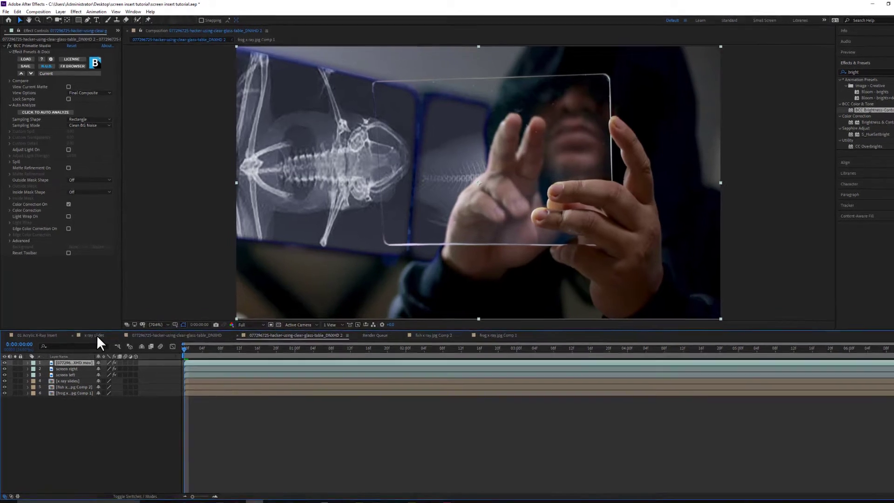
pyautogui.hotkey('ctrl', 'd')
pyautogui.click(23, 45)
pyautogui.press('Delete')
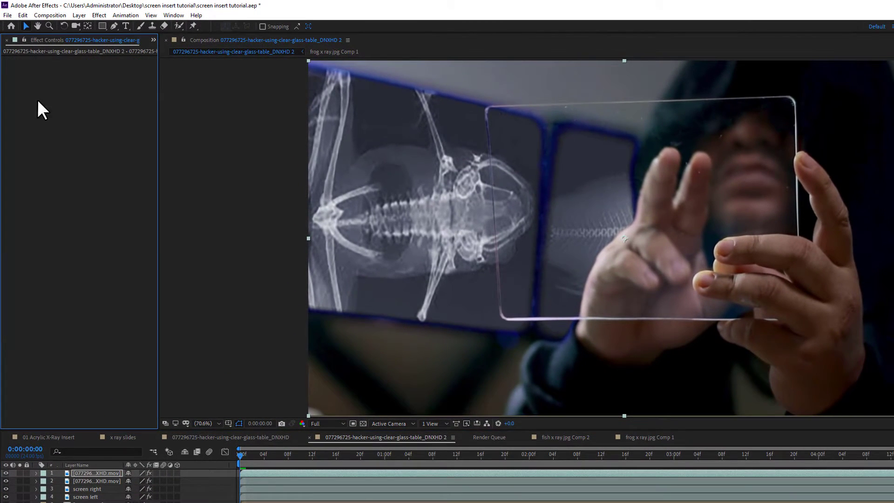
# Rename the duplicated footage layer as screen insert.
pyautogui.click(94, 472)
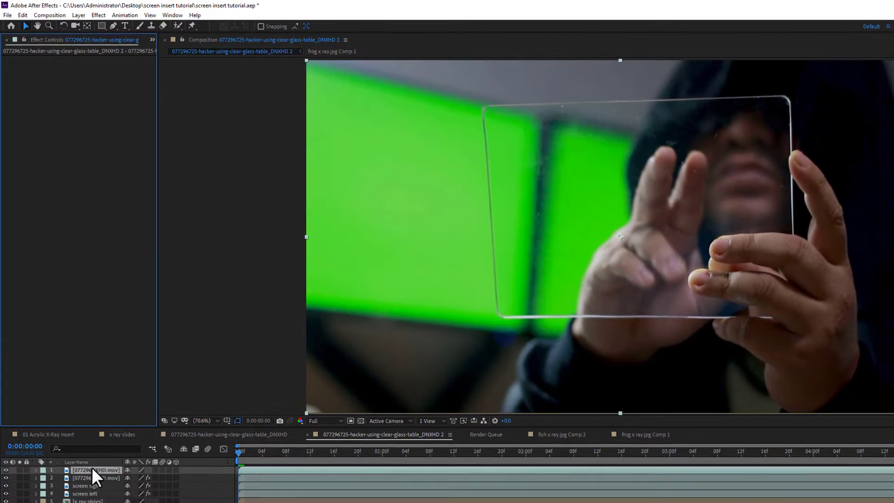
pyautogui.press('Return')
pyautogui.write('screen insert')
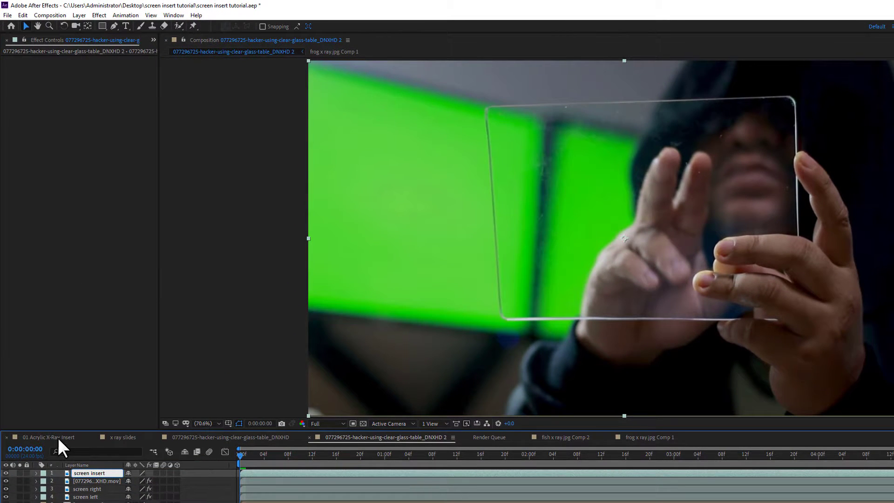
pyautogui.press('Return')
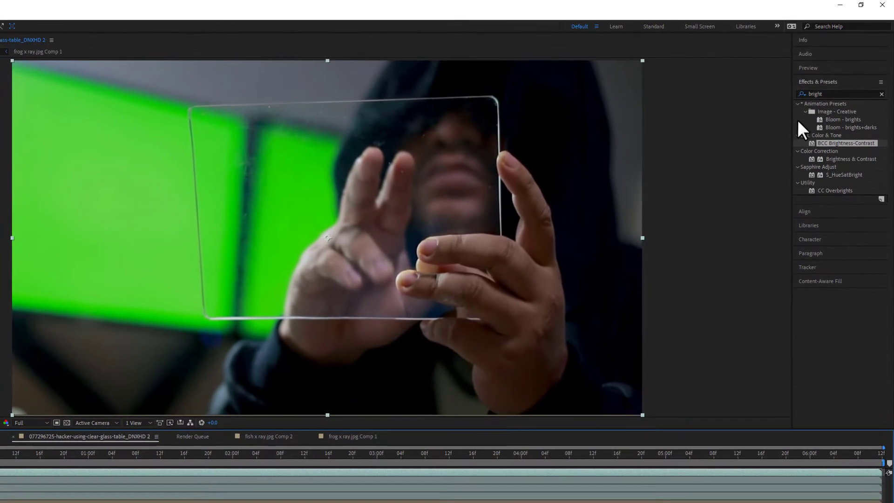
# Search the effects for mocha, apply Mocha Pro to the screen insert layer and launch the Mocha interface.
pyautogui.doubleClick(834, 71)
pyautogui.write('mocha')
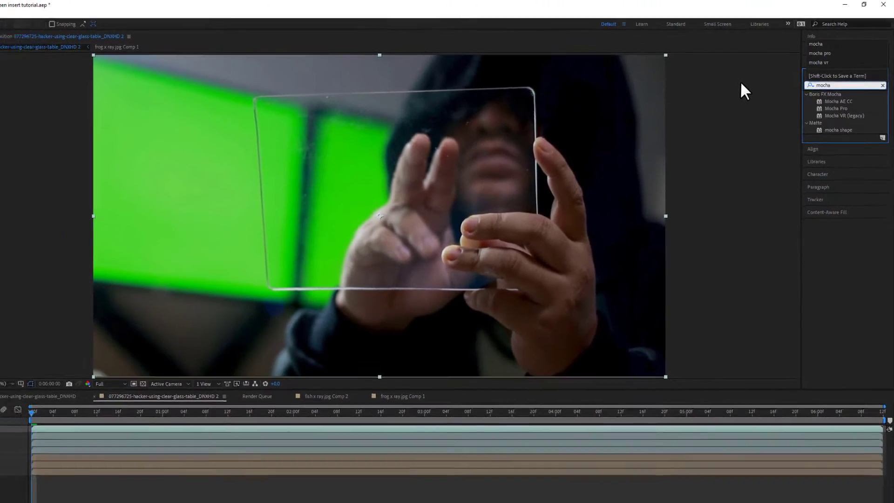
pyautogui.moveTo(846, 89); pyautogui.dragTo(71, 354)
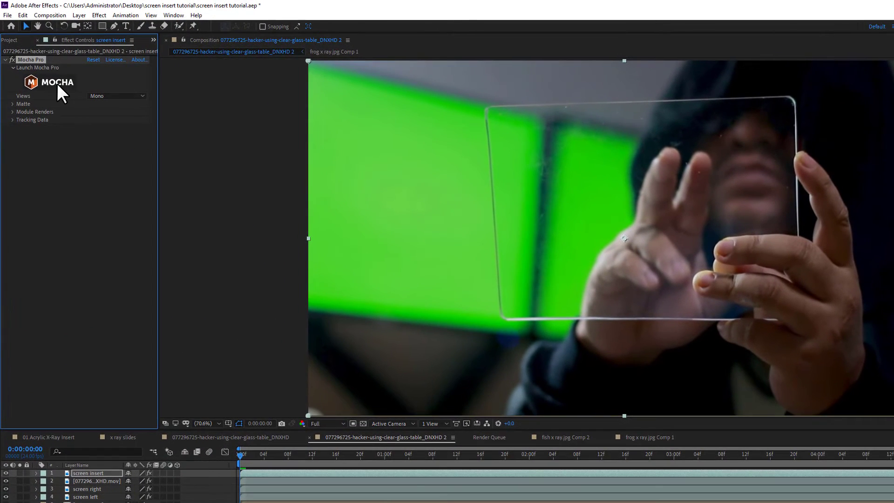
pyautogui.click(43, 62)
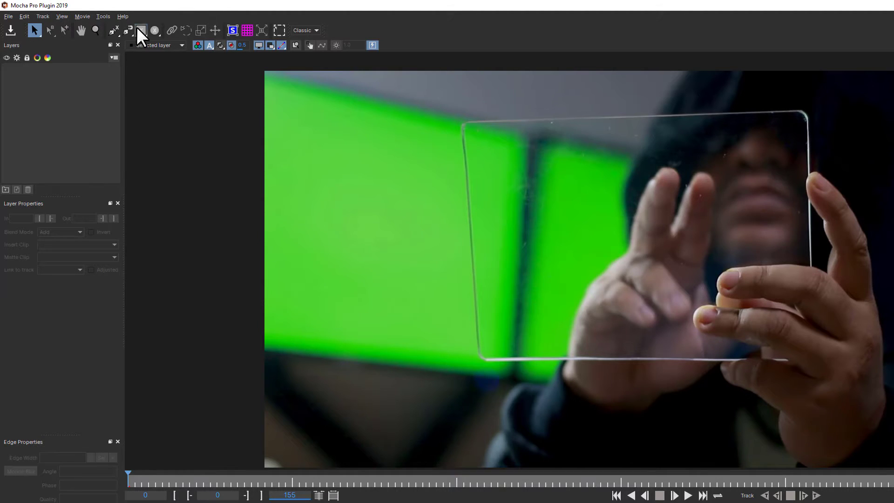
pyautogui.click(141, 30)
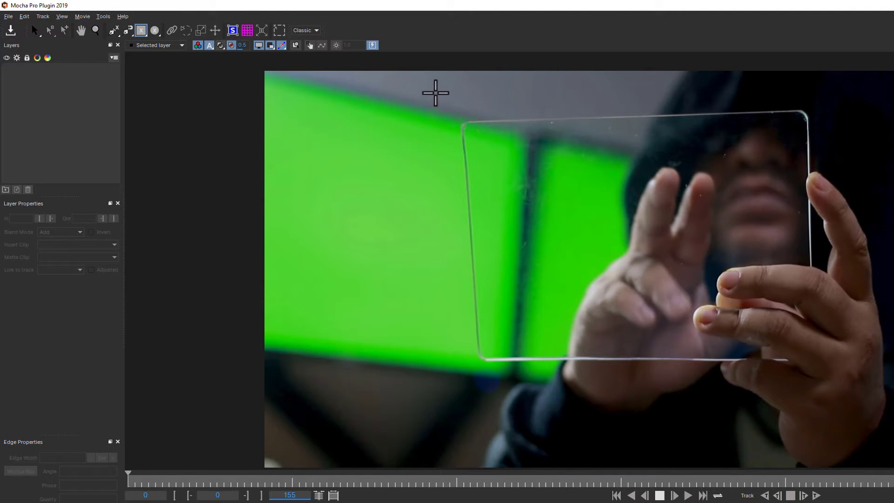
pyautogui.moveTo(435, 93); pyautogui.dragTo(821, 374)
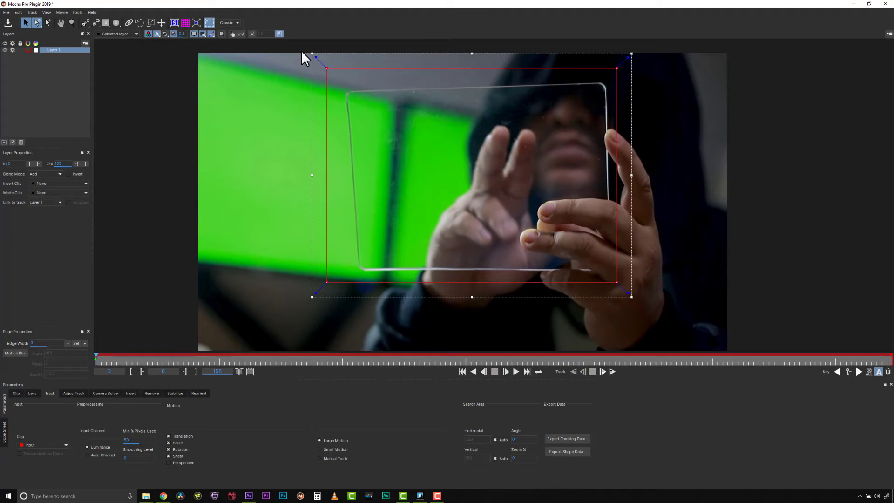
pyautogui.hotkey('ctrl', 'z')
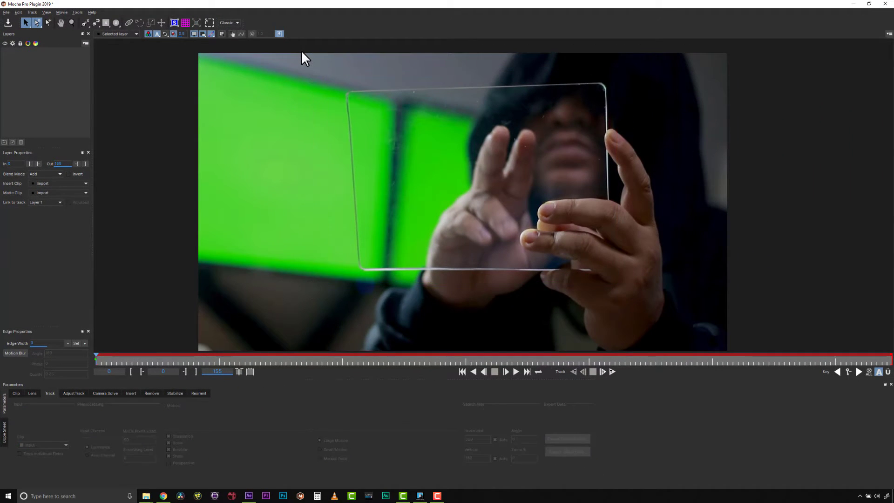
# Start an X-Spline around the glass's right edge above the gripping hand and carry it outside the top edge past the upper-left corner.
pyautogui.click(86, 23)
pyautogui.click(596, 92)
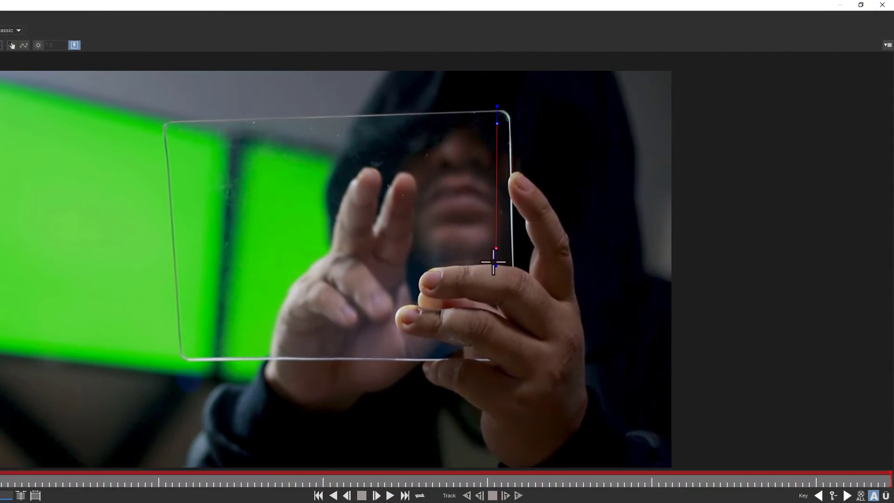
pyautogui.click(501, 268)
pyautogui.click(522, 274)
pyautogui.click(516, 153)
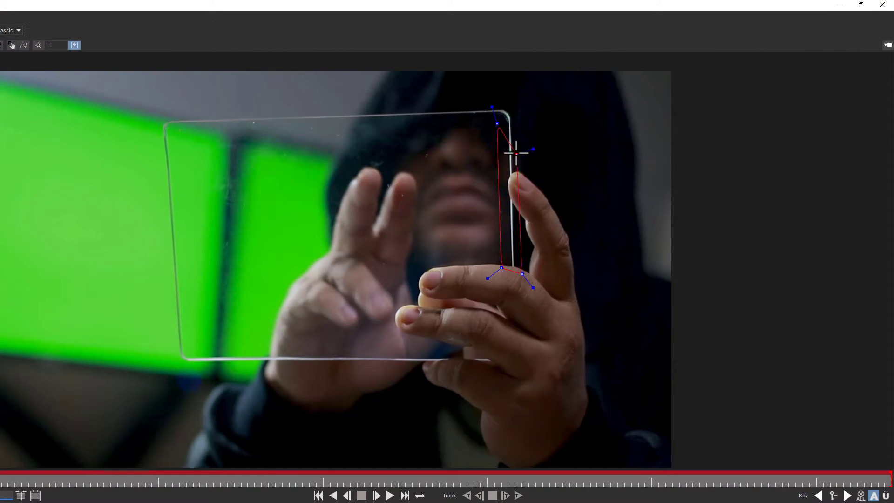
pyautogui.click(412, 109)
pyautogui.click(187, 114)
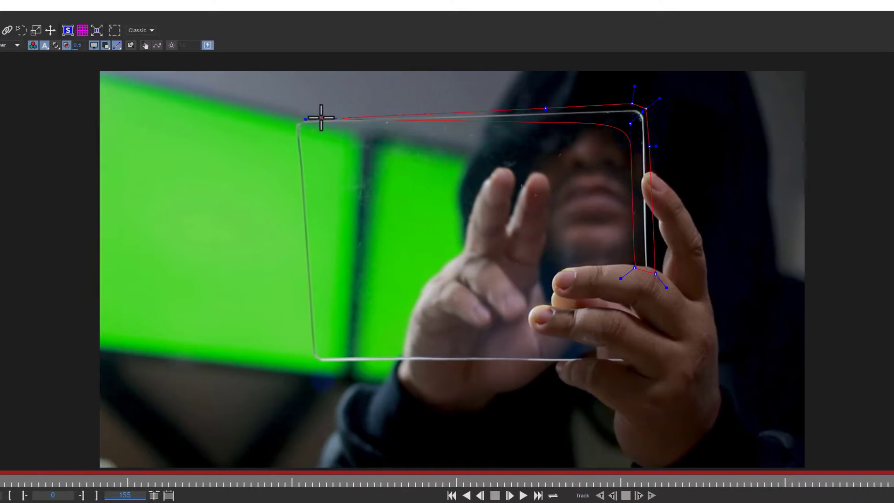
pyautogui.click(162, 118)
pyautogui.click(158, 145)
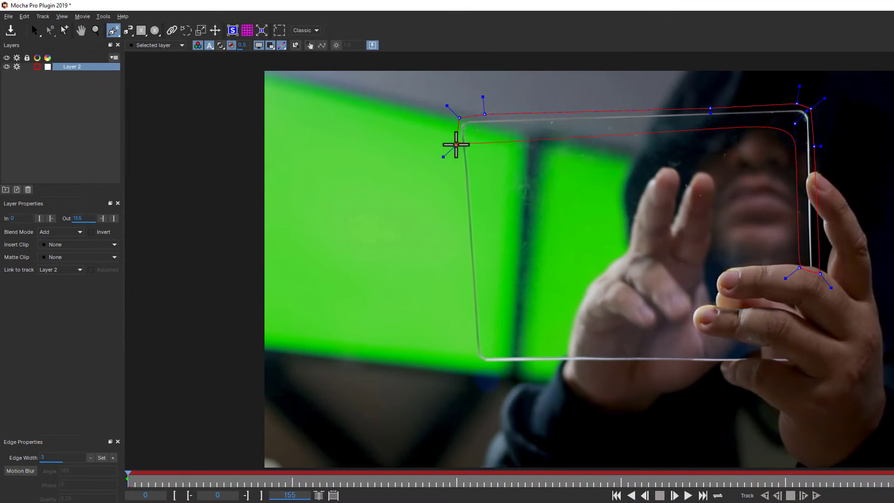
# Continue the spline down outside the glass's left edge and along below its bottom edge to the gripping hand.
pyautogui.click(468, 268)
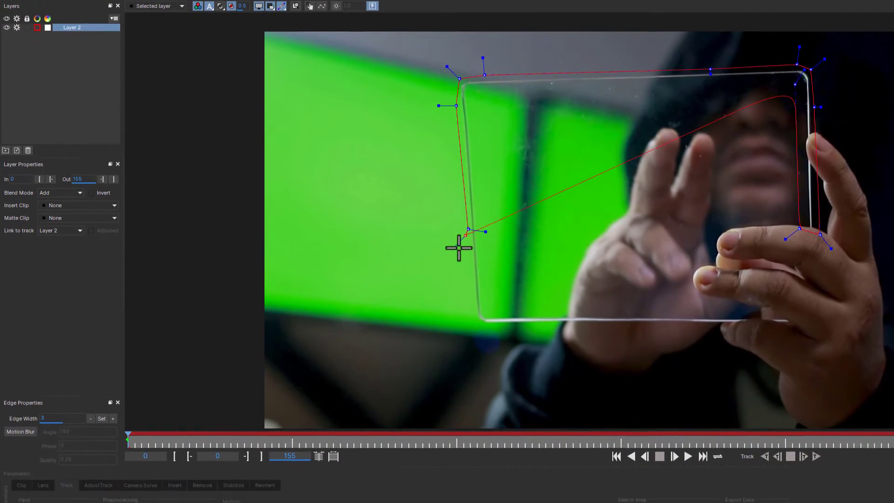
pyautogui.click(471, 353)
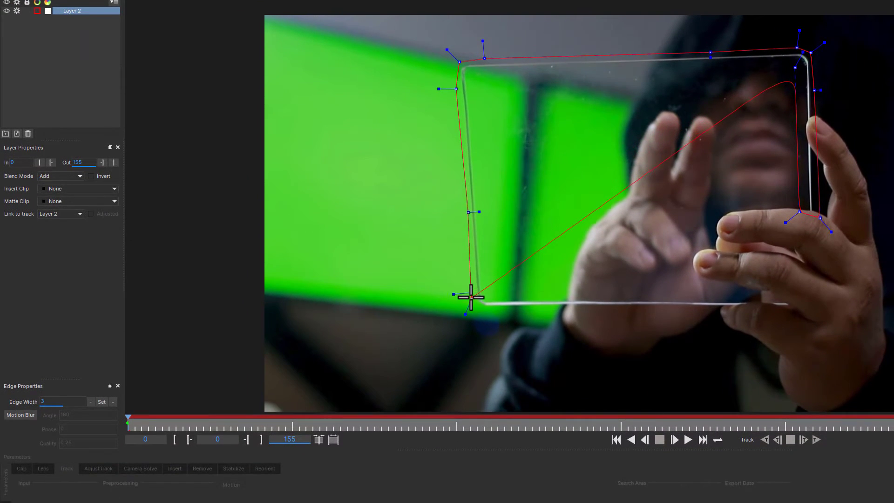
pyautogui.click(479, 308)
pyautogui.click(490, 308)
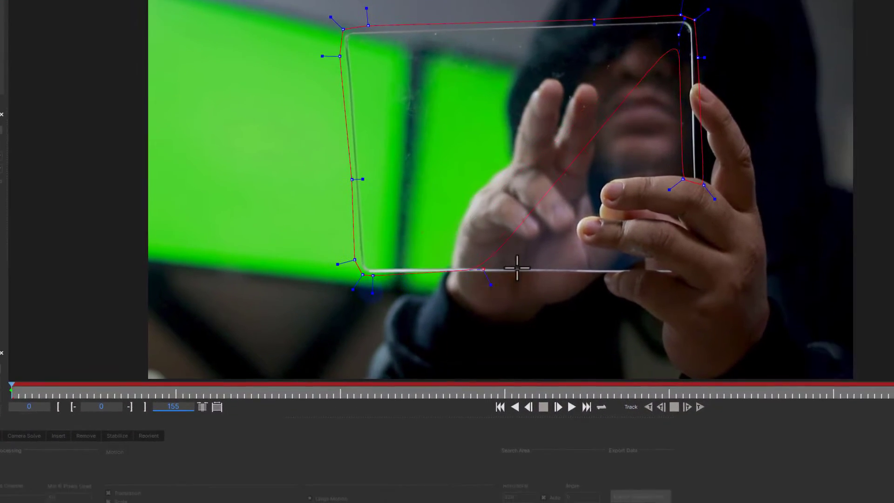
pyautogui.click(654, 307)
pyautogui.click(709, 309)
pyautogui.click(551, 255)
pyautogui.click(551, 246)
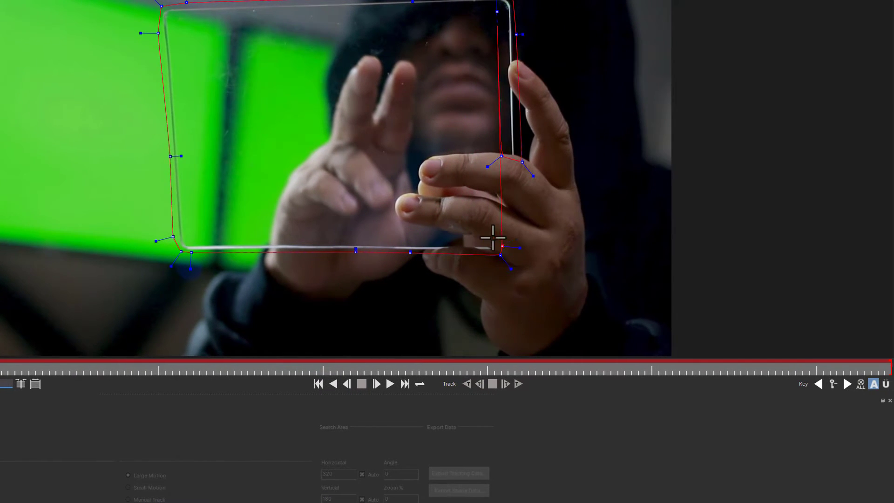
# Trace the spline back just inside the glass's bottom, left and top edges toward its starting point.
pyautogui.click(540, 237)
pyautogui.click(468, 244)
pyautogui.click(447, 244)
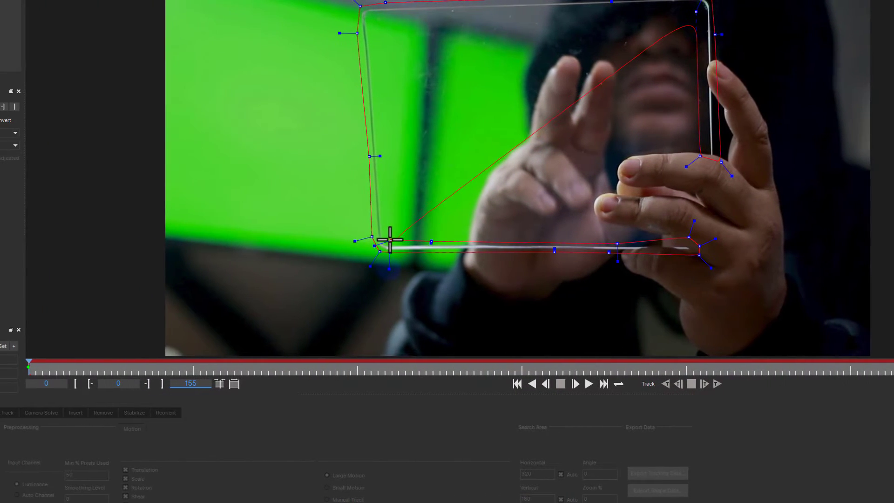
pyautogui.click(265, 106)
pyautogui.click(377, 41)
pyautogui.click(374, 19)
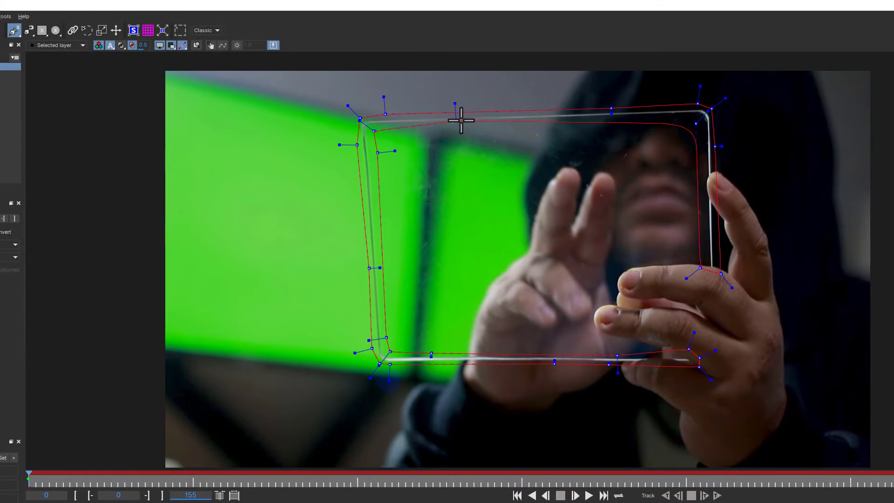
pyautogui.click(507, 16)
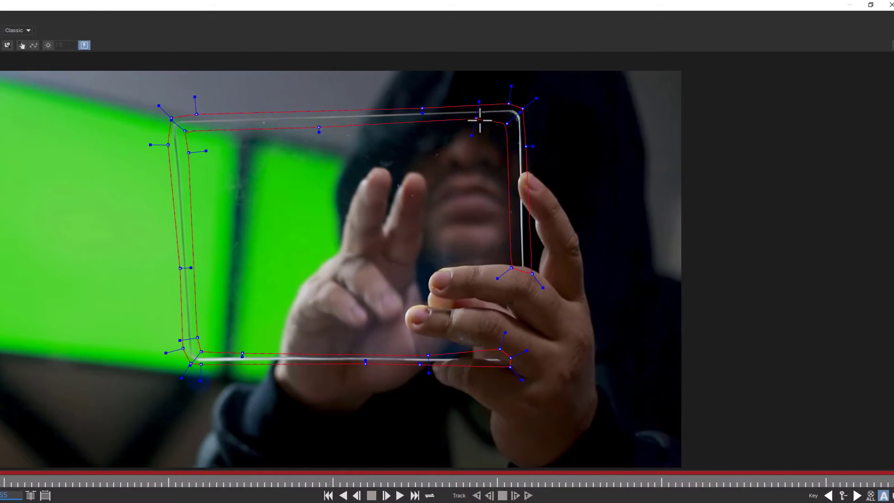
# Close the spline and move its inner points beside the glass's right edge closer to that edge.
pyautogui.rightClick(498, 121)
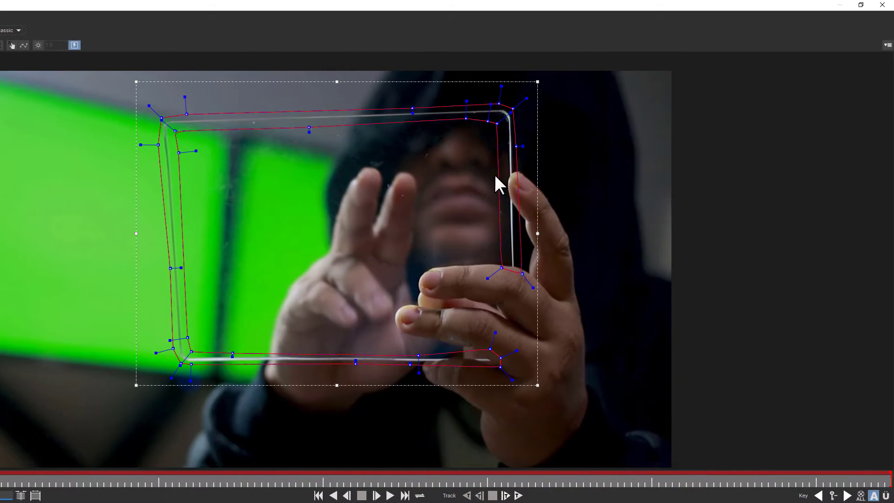
pyautogui.moveTo(501, 270); pyautogui.dragTo(510, 274)
pyautogui.moveTo(496, 122); pyautogui.dragTo(503, 123)
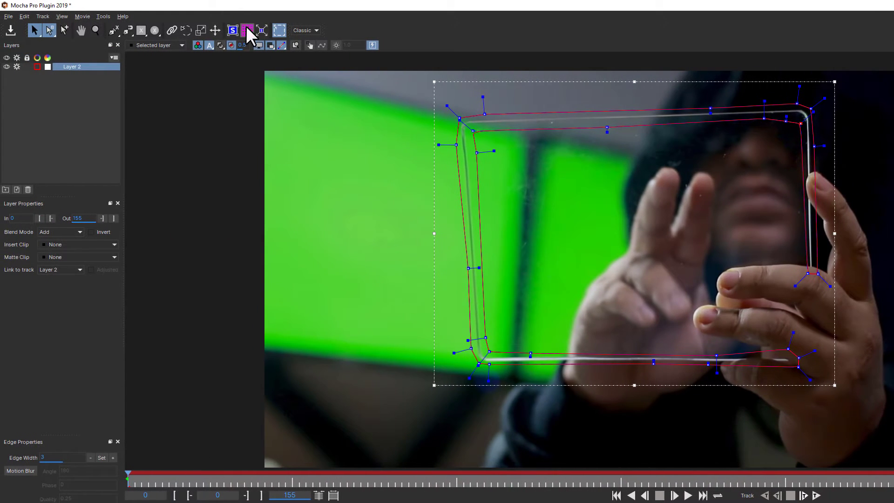
# Show the planar surface and fit its four corners to the corners of the glass pane.
pyautogui.click(179, 30)
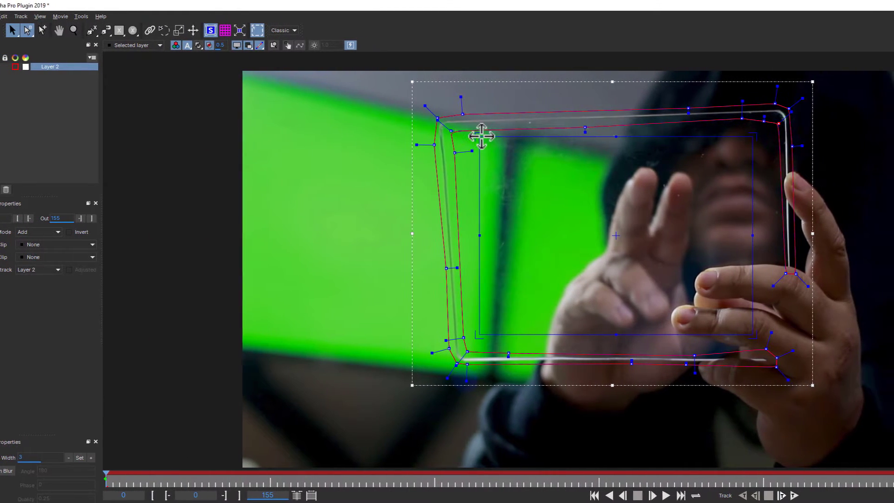
pyautogui.moveTo(482, 136); pyautogui.dragTo(437, 118)
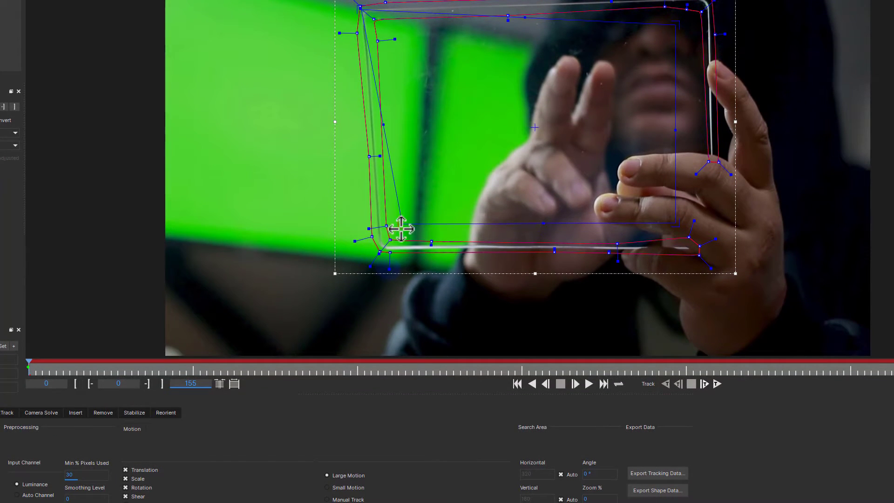
pyautogui.moveTo(401, 253); pyautogui.dragTo(380, 280)
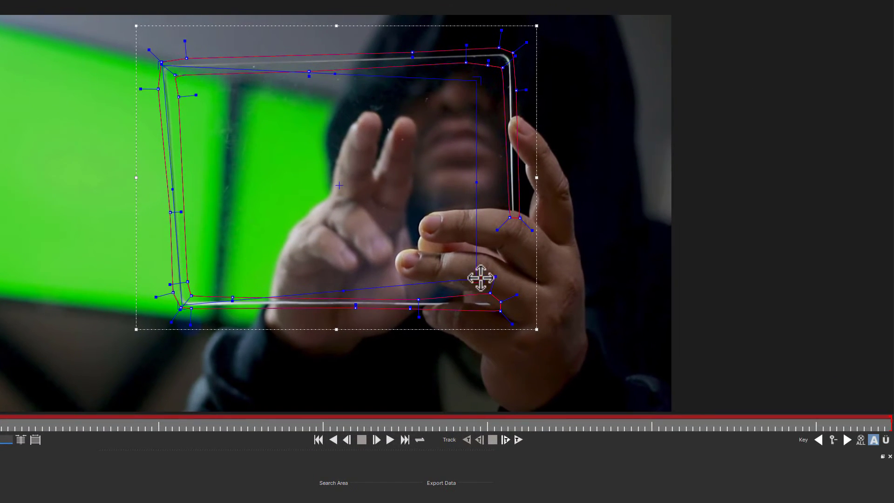
pyautogui.moveTo(480, 278); pyautogui.dragTo(513, 303)
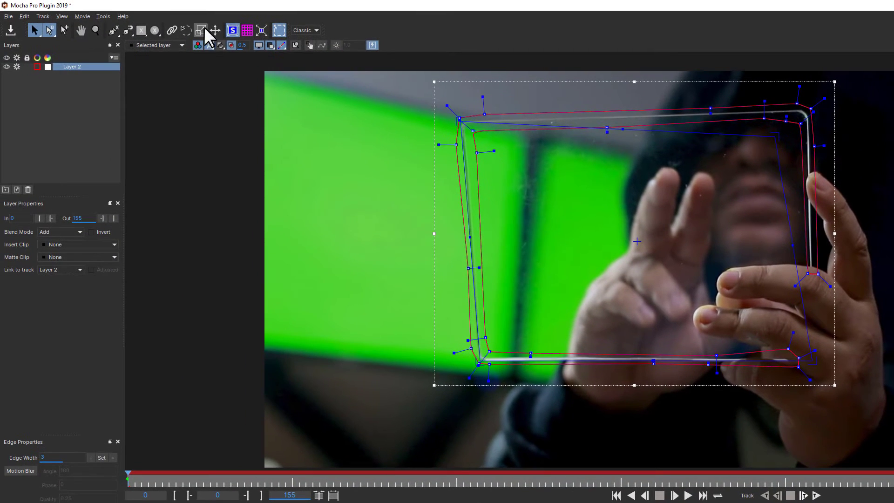
pyautogui.click(203, 42)
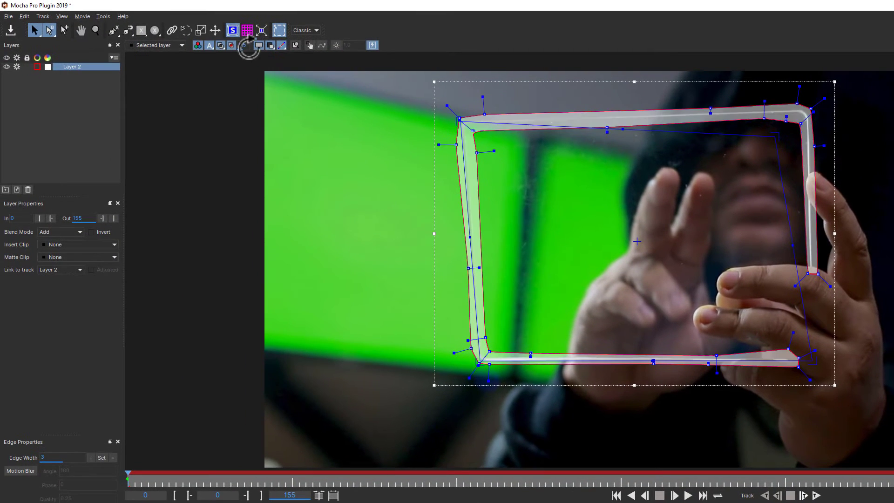
pyautogui.click(219, 46)
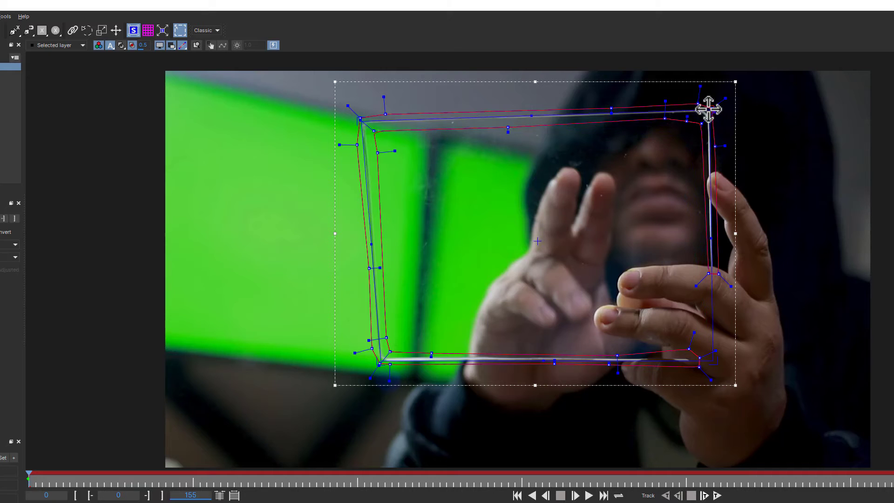
pyautogui.moveTo(708, 108); pyautogui.dragTo(707, 109)
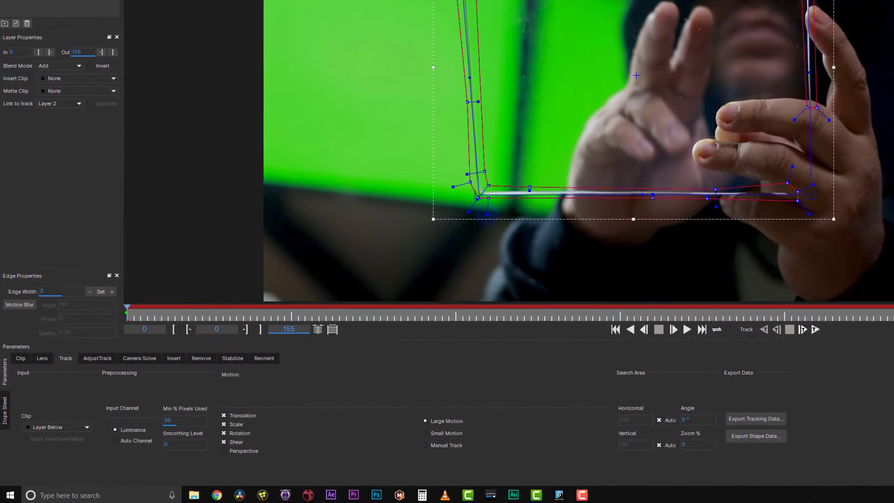
# Enable Perspective motion for the track and set Min % Pixels Used to 100.
pyautogui.click(226, 450)
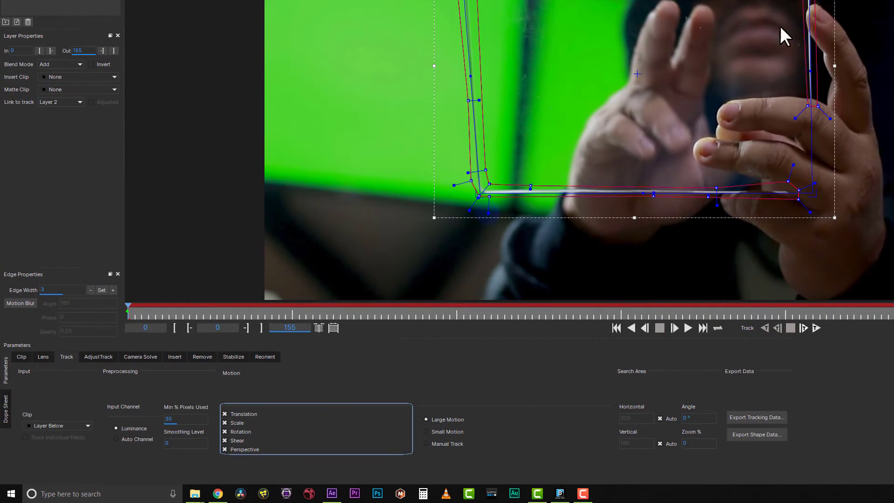
pyautogui.moveTo(187, 420); pyautogui.dragTo(131, 318)
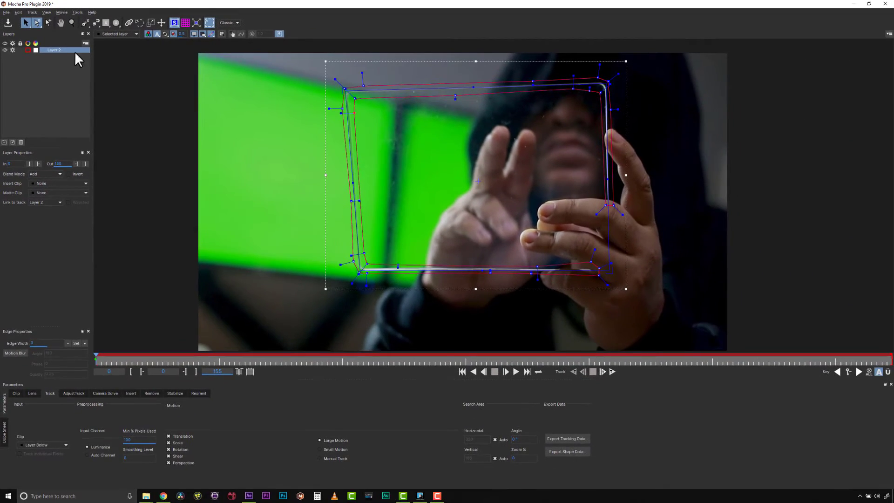
# Rename Layer 2 as "screen ytrack fg" and track it forward through the clip.
pyautogui.doubleClick(61, 49)
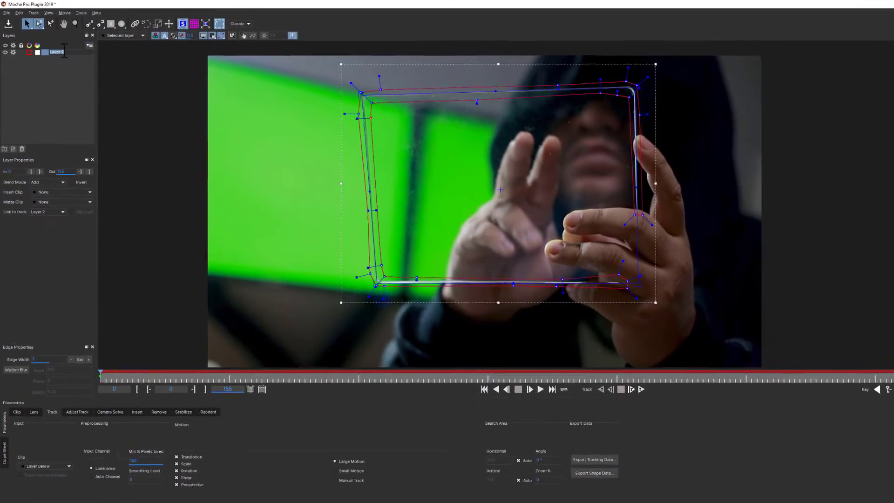
pyautogui.write('screen r')
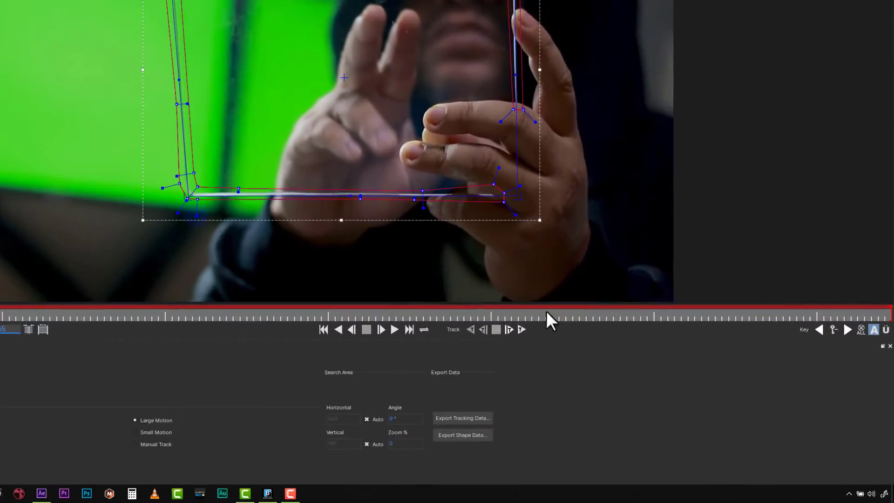
pyautogui.click(522, 329)
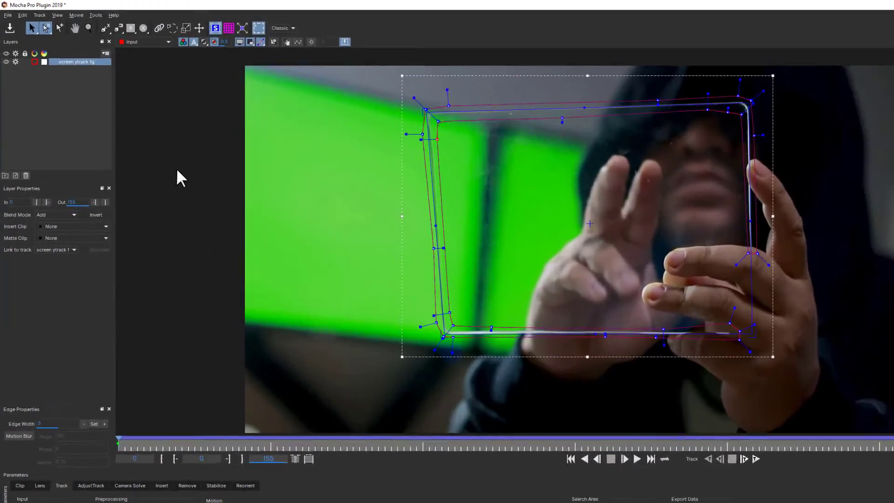
# Turn on the zoom window and refine the surface's upper-left corner on the glass corner.
pyautogui.click(274, 41)
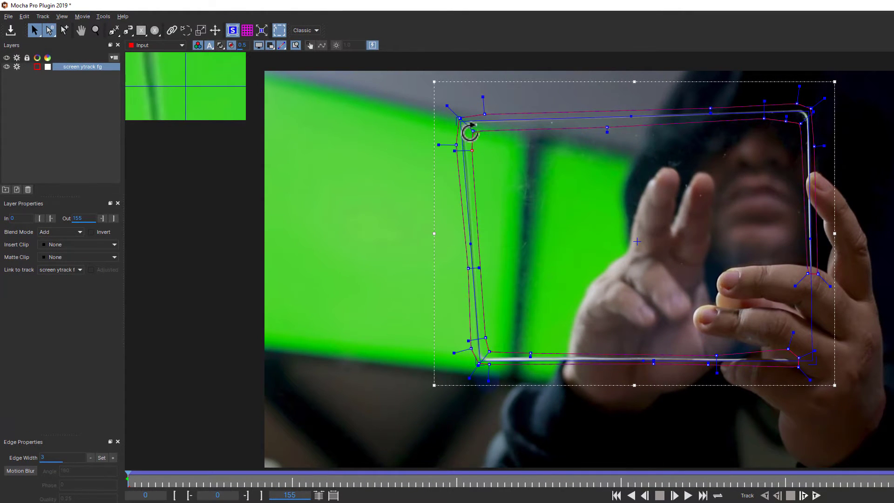
pyautogui.moveTo(461, 119); pyautogui.dragTo(460, 120)
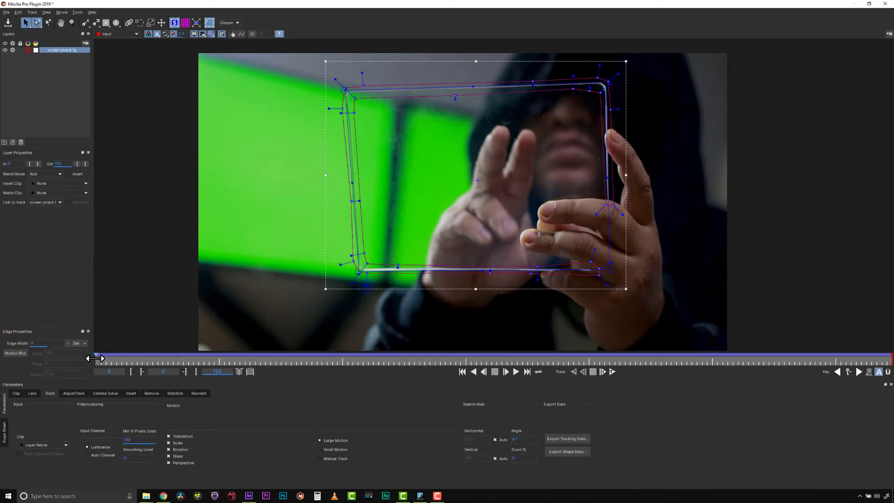
# Compare the tracked surface with the glass's upper-left corner close up at the first and last frames.
pyautogui.moveTo(95, 358); pyautogui.dragTo(889, 341)
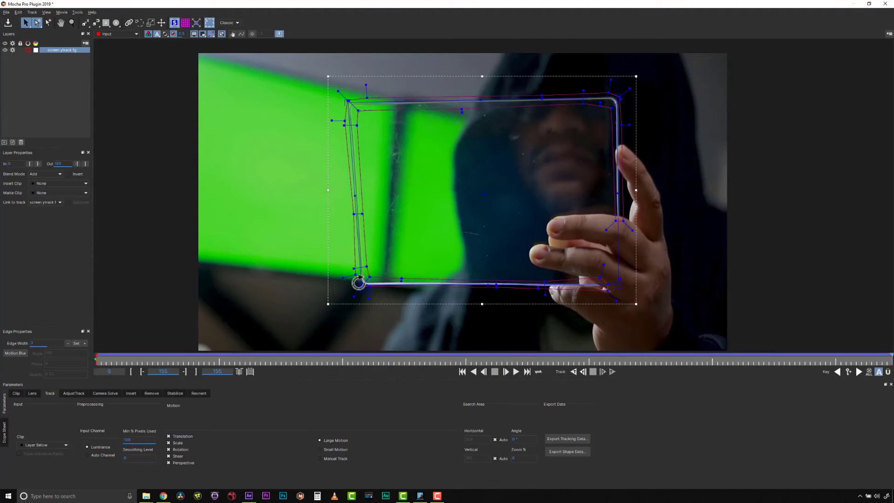
pyautogui.click(72, 22)
pyautogui.moveTo(338, 85); pyautogui.dragTo(399, 47)
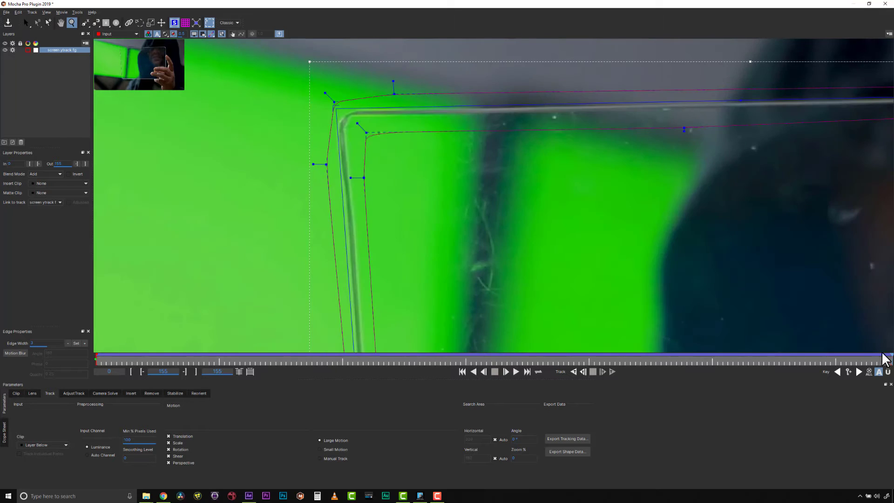
pyautogui.moveTo(888, 360); pyautogui.dragTo(5, 311)
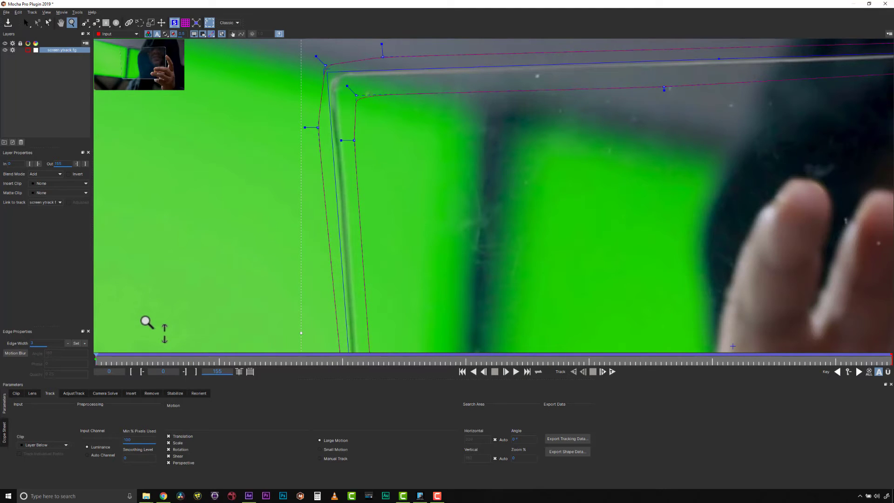
pyautogui.moveTo(107, 357); pyautogui.dragTo(888, 318)
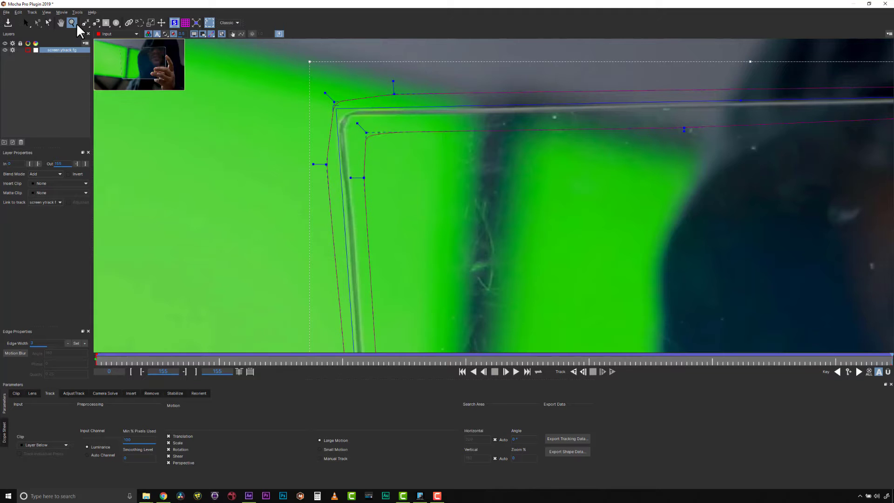
# Examine the track at the glass's lower-left corner between the first and last frames.
pyautogui.click(61, 23)
pyautogui.moveTo(335, 261); pyautogui.dragTo(320, 4)
pyautogui.moveTo(422, 349); pyautogui.dragTo(388, 198)
pyautogui.moveTo(887, 360); pyautogui.dragTo(6, 310)
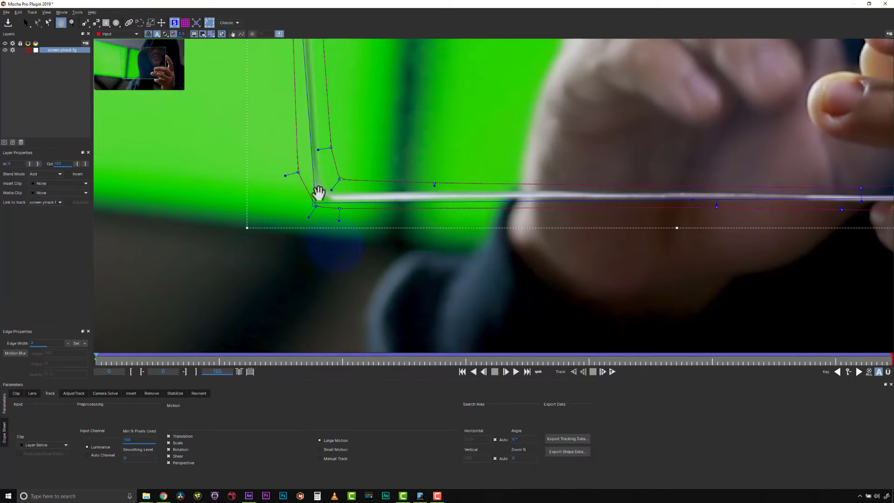
pyautogui.moveTo(89, 357); pyautogui.dragTo(888, 357)
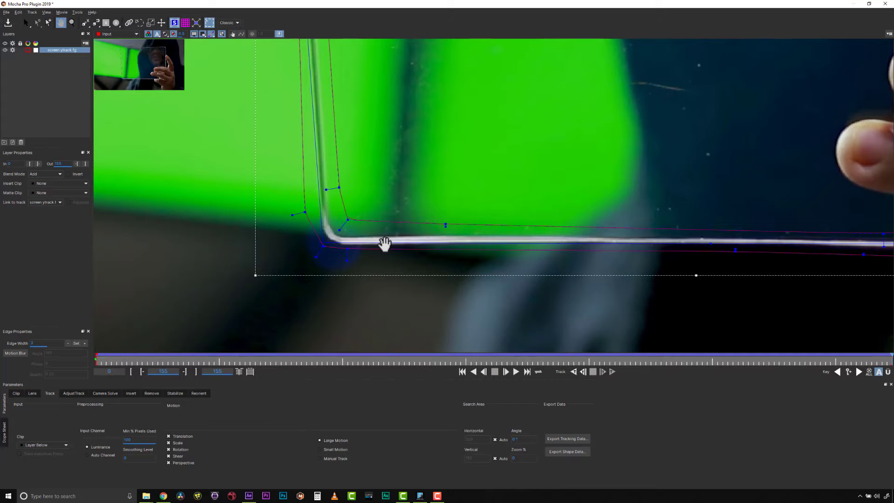
pyautogui.moveTo(883, 359); pyautogui.dragTo(96, 358)
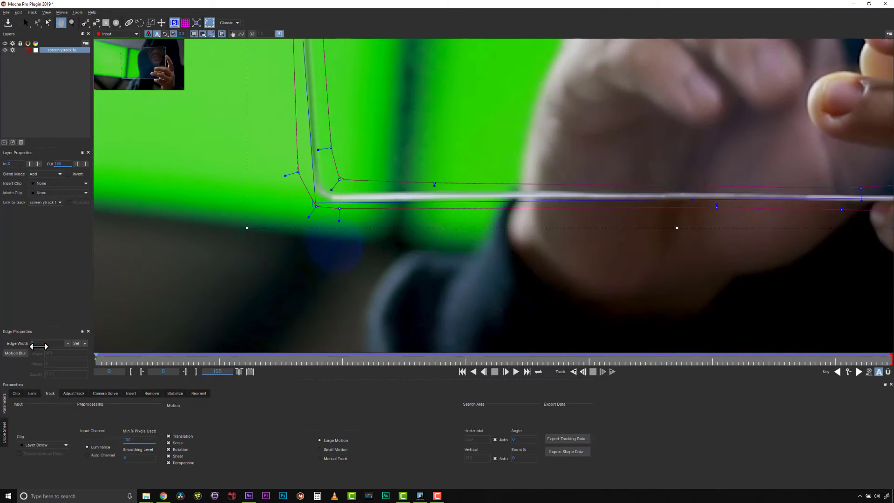
# Fine-tune the surface's lower-right and upper-right corners against the glass edges at frame 0.
pyautogui.click(71, 23)
pyautogui.moveTo(356, 88); pyautogui.dragTo(390, 110)
pyautogui.click(61, 22)
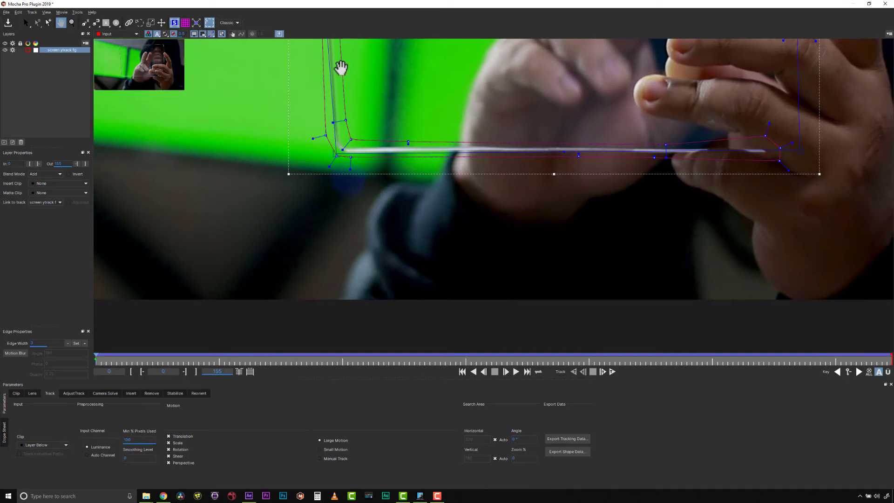
pyautogui.moveTo(339, 65); pyautogui.dragTo(395, 163)
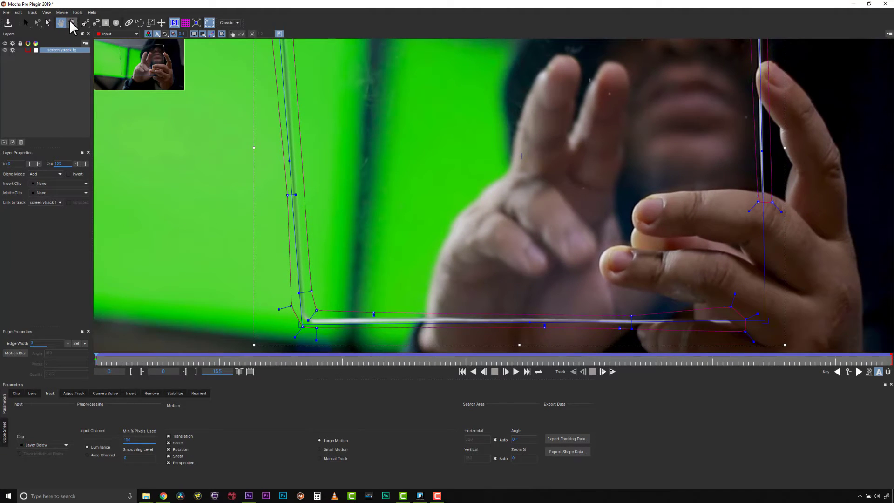
pyautogui.click(71, 22)
pyautogui.moveTo(410, 110); pyautogui.dragTo(409, 136)
pyautogui.click(60, 22)
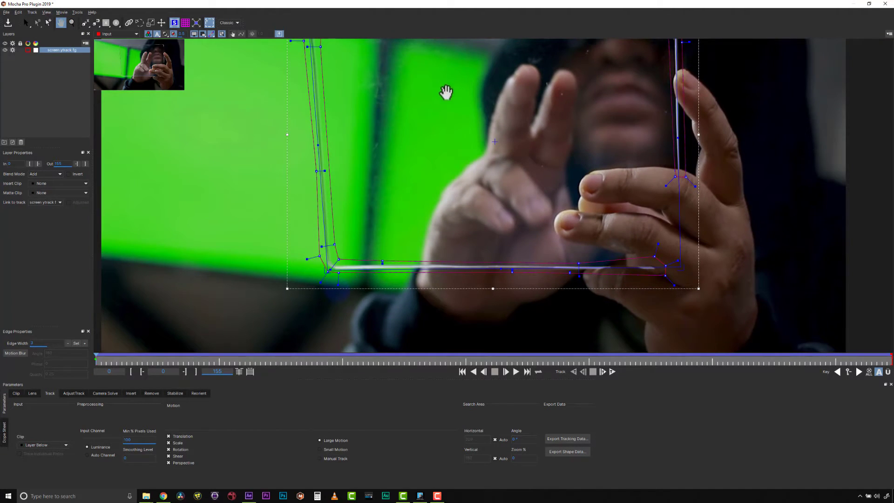
pyautogui.moveTo(445, 91); pyautogui.dragTo(449, 148)
pyautogui.click(25, 22)
pyautogui.moveTo(682, 324); pyautogui.dragTo(683, 324)
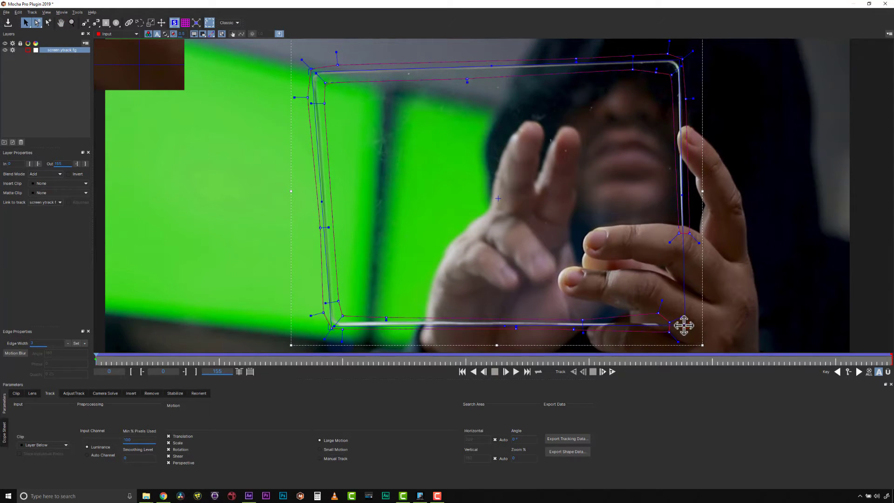
pyautogui.moveTo(678, 59); pyautogui.dragTo(680, 60)
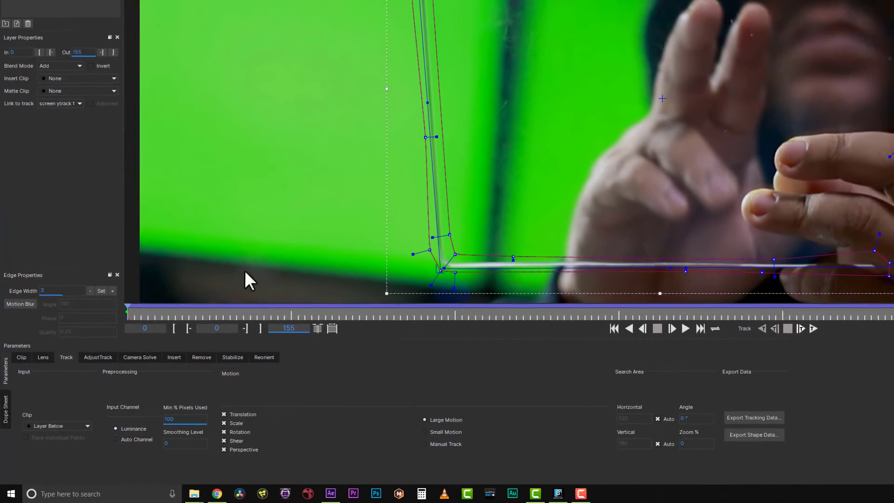
# Correct the drift with AdjustTrack at frame 155, aligning the upper-left and lower-left reference points to the glass, and check the motion across the clip.
pyautogui.click(72, 393)
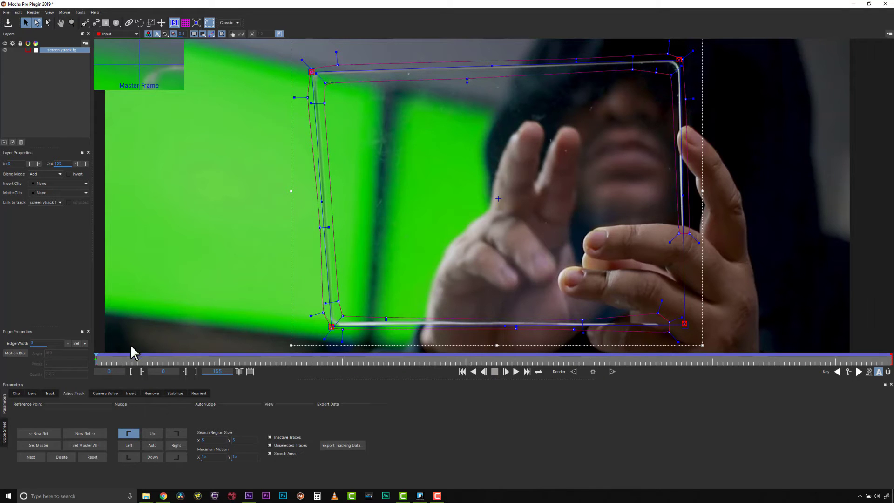
pyautogui.moveTo(96, 360); pyautogui.dragTo(888, 336)
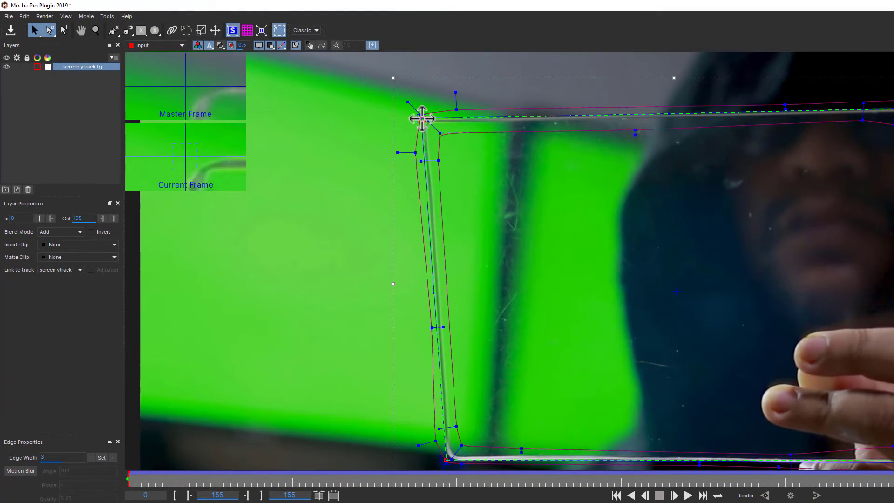
pyautogui.moveTo(422, 118); pyautogui.dragTo(423, 119)
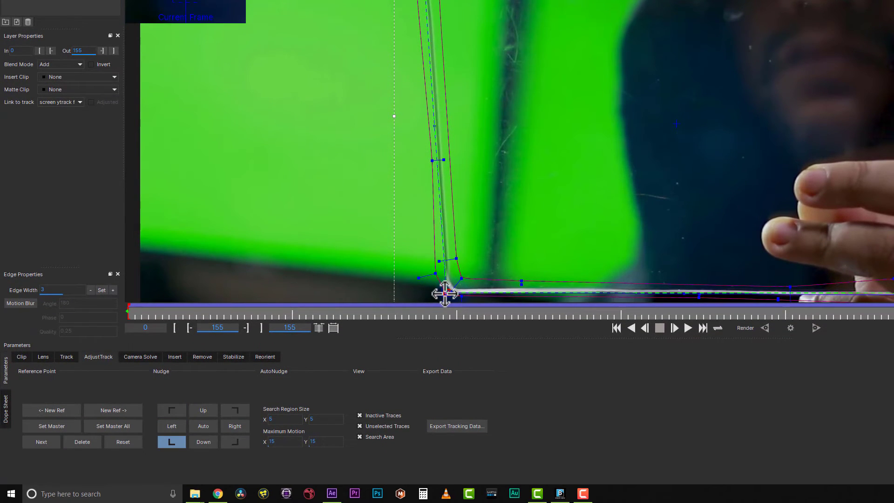
pyautogui.click(445, 293)
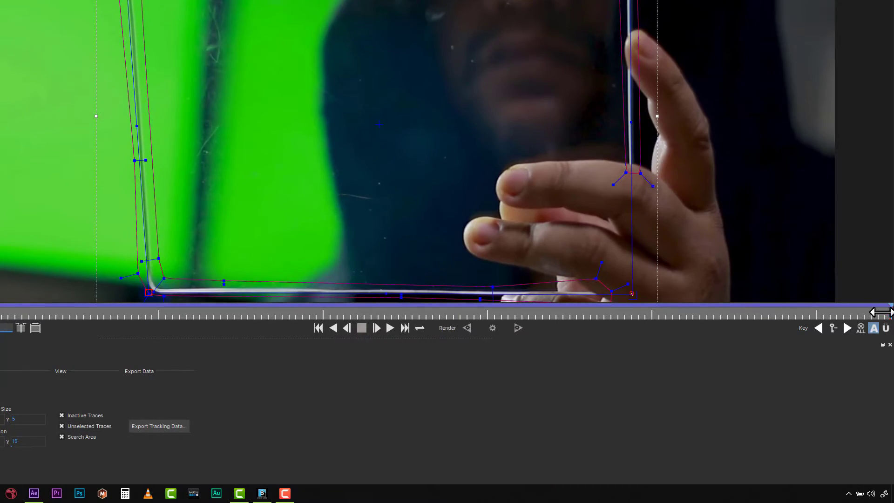
pyautogui.moveTo(881, 312); pyautogui.dragTo(0, 270)
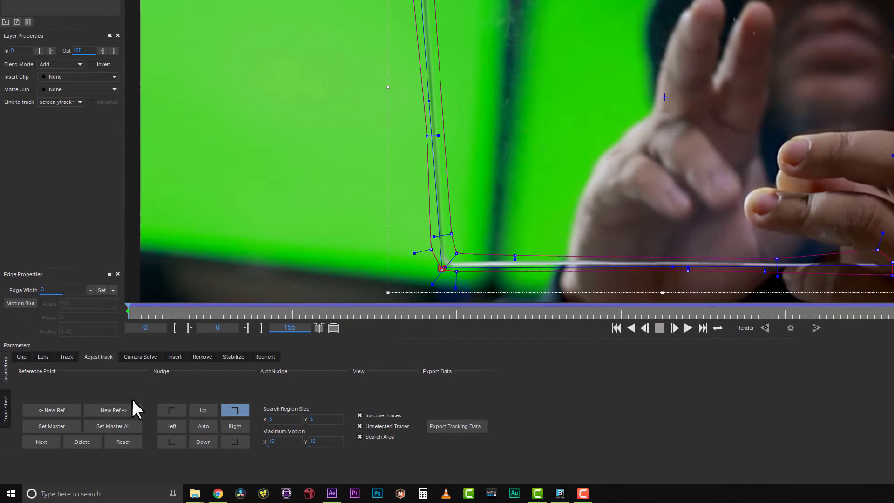
pyautogui.moveTo(129, 312); pyautogui.dragTo(893, 304)
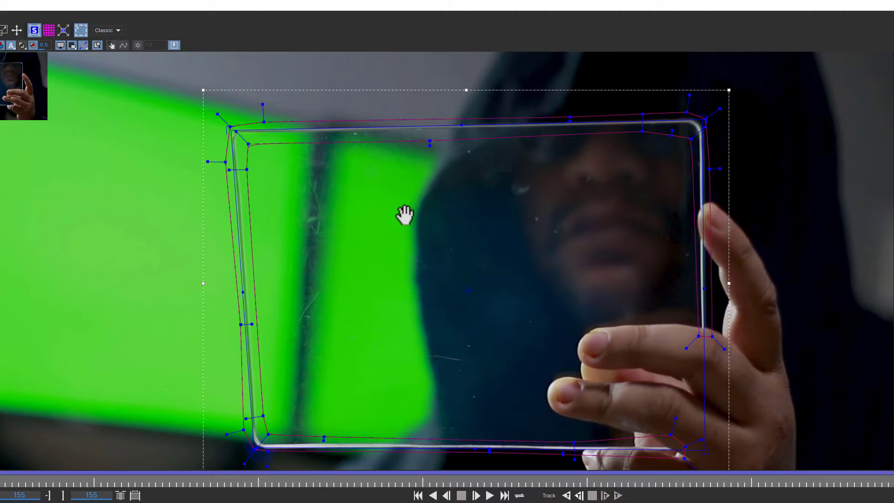
pyautogui.moveTo(404, 215); pyautogui.dragTo(391, 200)
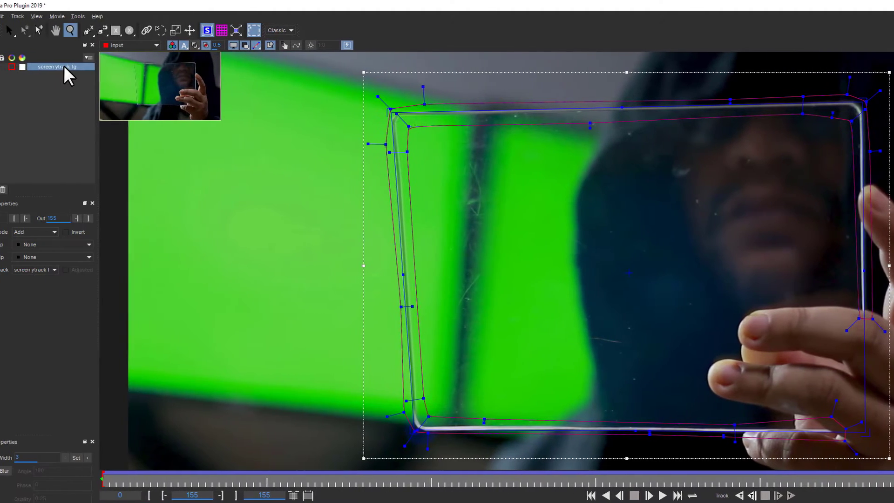
# Correct the layer's name to "screen track fg" and hide the layer in the viewer.
pyautogui.doubleClick(87, 66)
pyautogui.click(84, 66)
pyautogui.press('BackSpace')
pyautogui.press('Return')
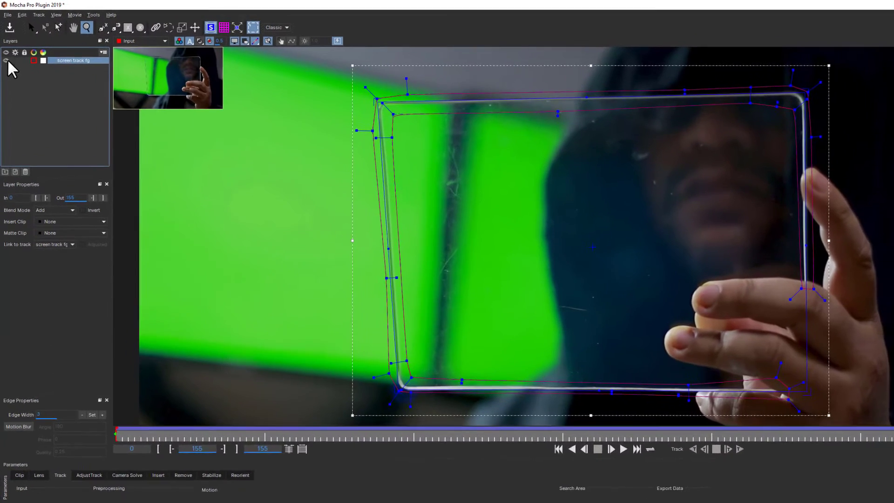
pyautogui.click(6, 51)
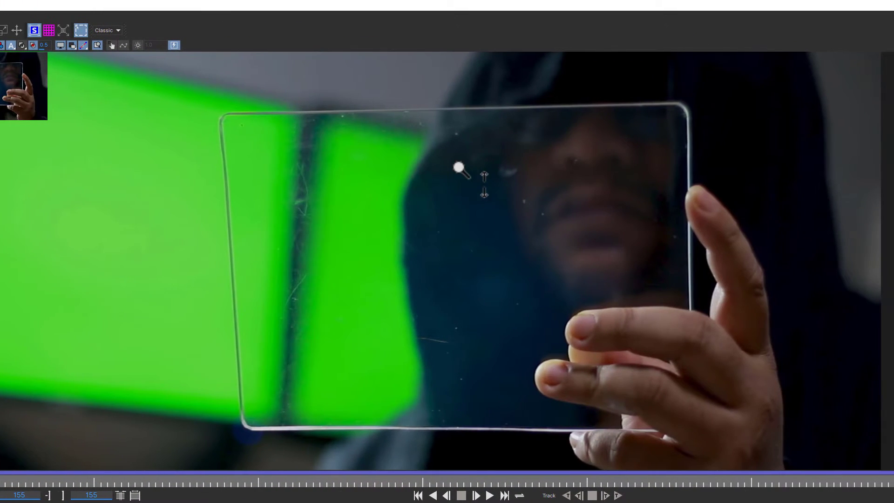
# Start a Magnetic Spline outline at frame 0, tracing the glass's bottom edge from the fingers to the lower-left corner.
pyautogui.moveTo(644, 166); pyautogui.dragTo(647, 228)
pyautogui.moveTo(465, 227); pyautogui.dragTo(455, 178)
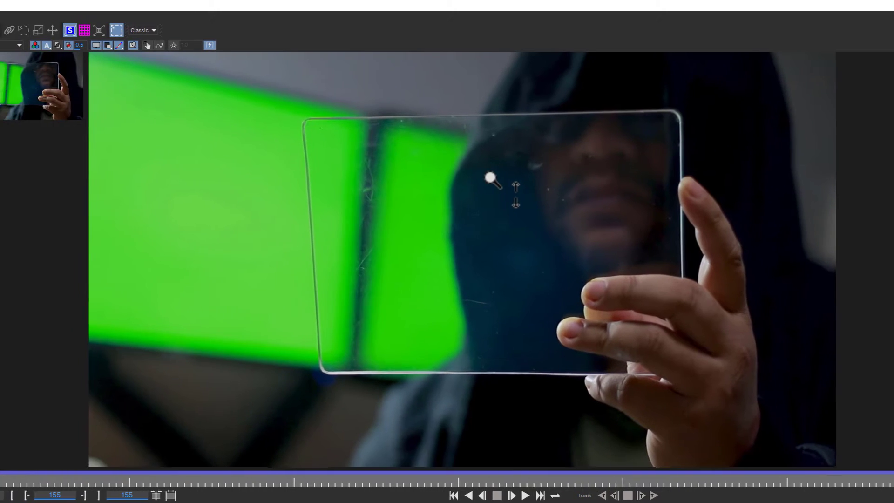
pyautogui.click(127, 32)
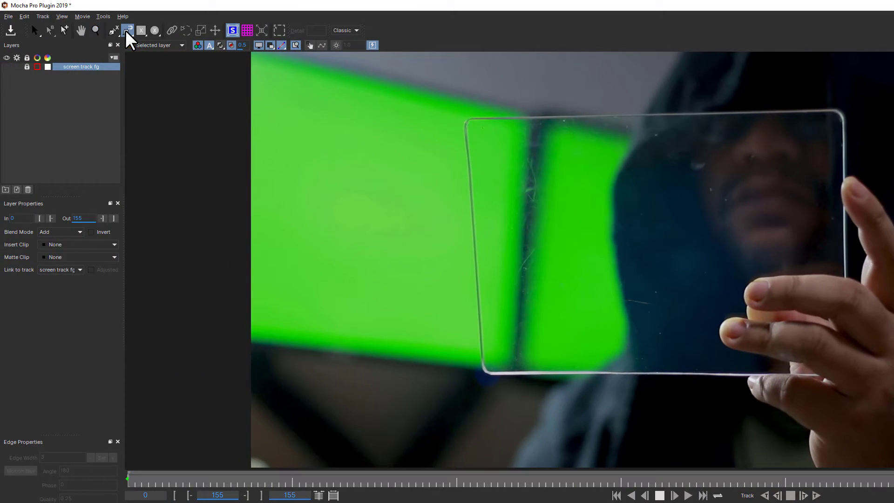
pyautogui.click(127, 32)
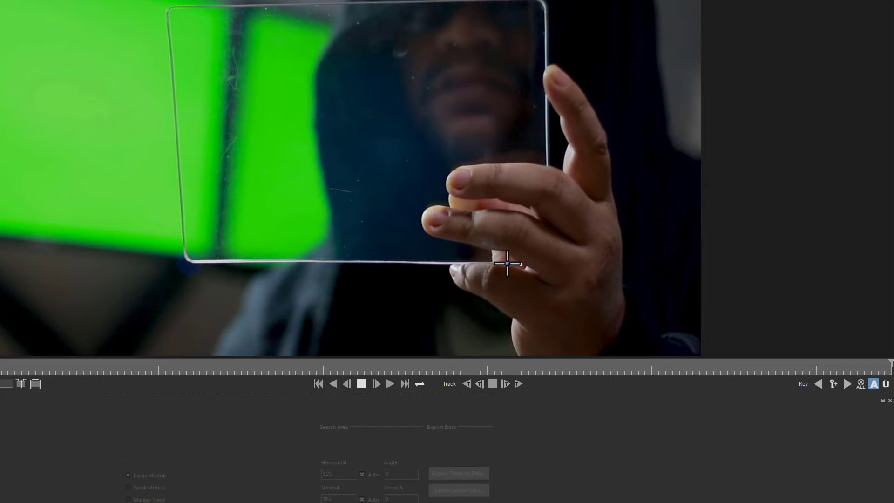
pyautogui.click(453, 265)
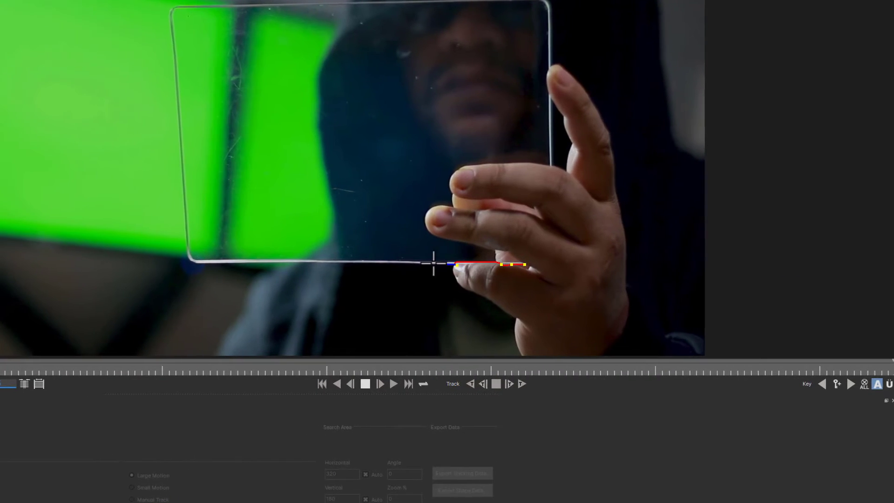
pyautogui.click(412, 264)
pyautogui.click(390, 262)
pyautogui.click(454, 263)
pyautogui.click(429, 265)
pyautogui.click(388, 264)
pyautogui.click(344, 262)
pyautogui.click(299, 264)
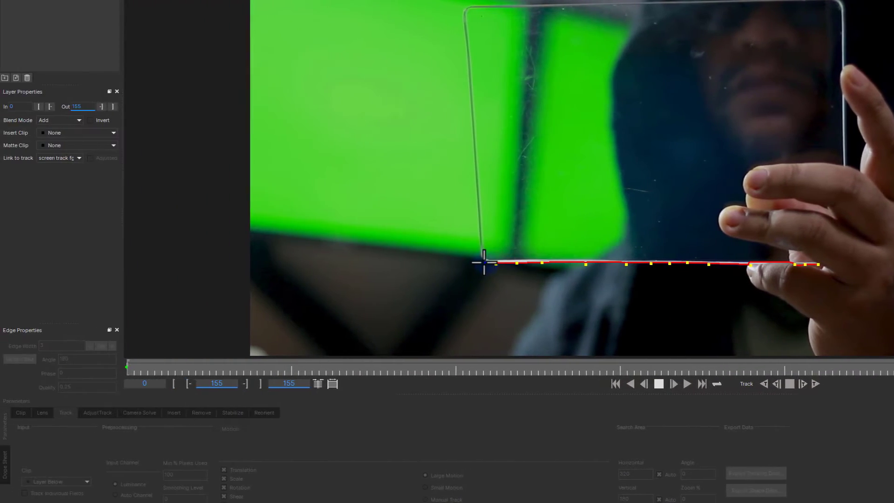
pyautogui.click(287, 261)
# Continue the magnetic outline up the glass's left edge and along its top edge, rounding the upper-right corner.
pyautogui.click(268, 10)
pyautogui.click(273, 6)
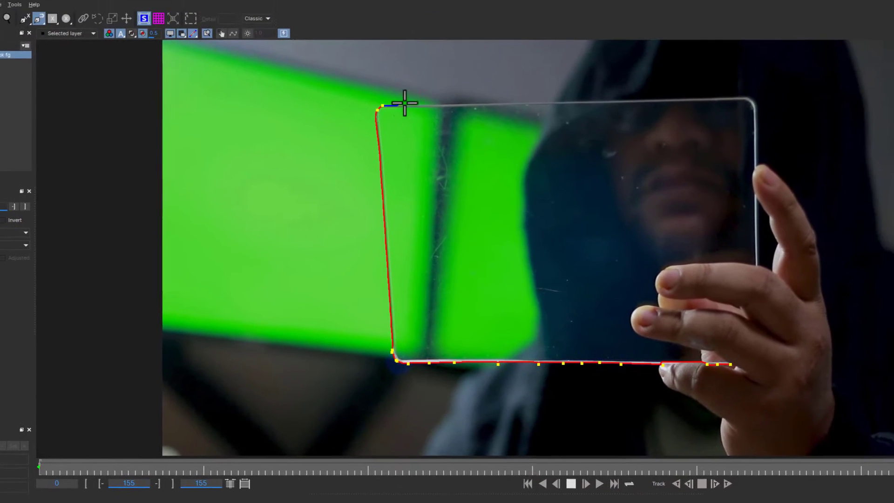
pyautogui.click(417, 103)
pyautogui.click(445, 102)
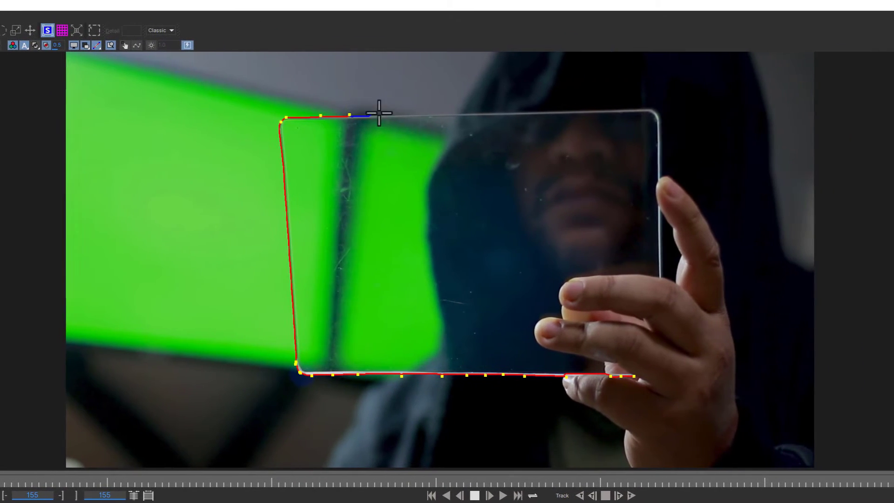
pyautogui.click(515, 102)
pyautogui.click(528, 102)
pyautogui.click(547, 101)
pyautogui.click(563, 101)
pyautogui.click(535, 109)
pyautogui.click(562, 110)
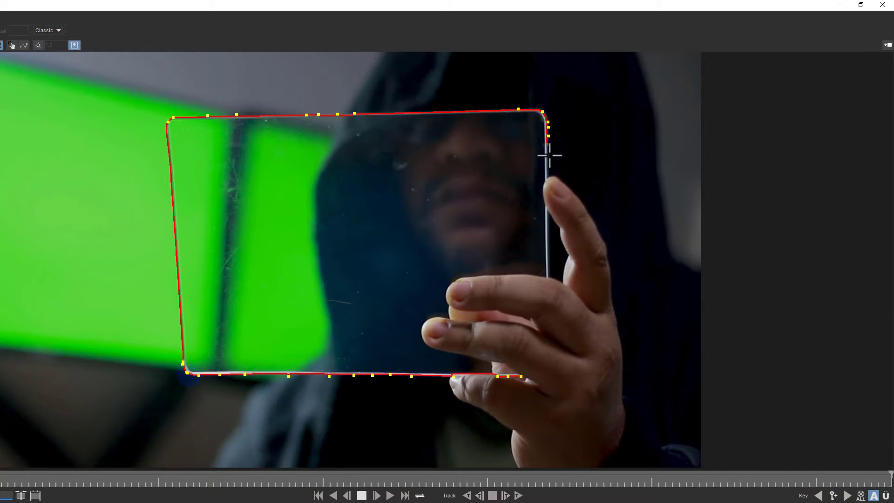
# Trace the glass's right edge behind the fingers and close the outline at the lower-right corner.
pyautogui.click(544, 187)
pyautogui.click(543, 197)
pyautogui.click(546, 209)
pyautogui.click(545, 278)
pyautogui.click(551, 311)
pyautogui.click(553, 329)
pyautogui.click(553, 352)
pyautogui.click(547, 366)
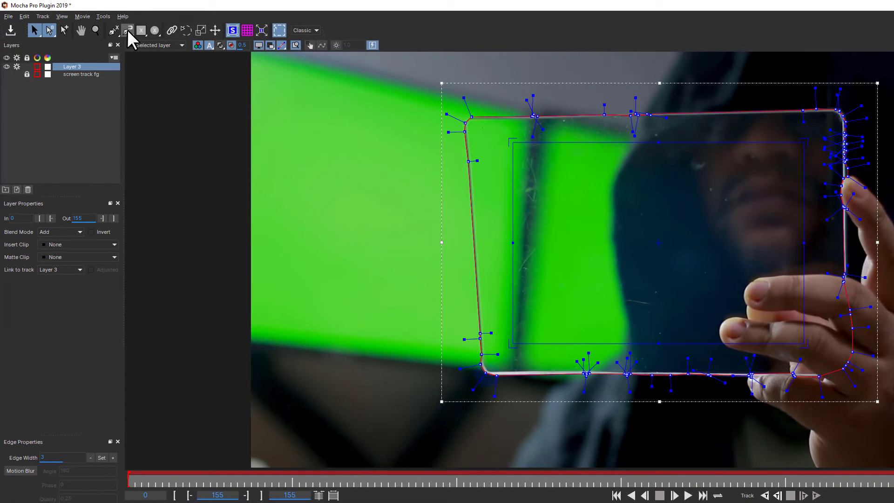
# Reduce the magnetic spline's detail to 75.
pyautogui.click(95, 23)
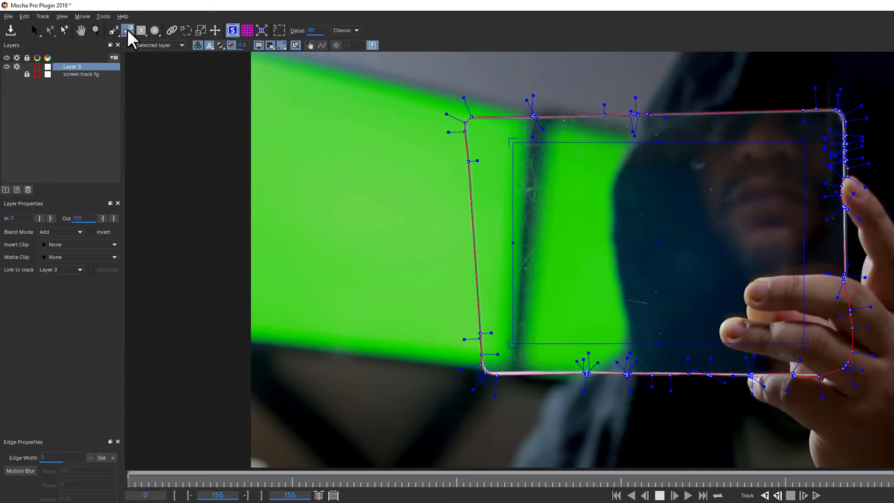
pyautogui.moveTo(315, 30); pyautogui.dragTo(262, 60)
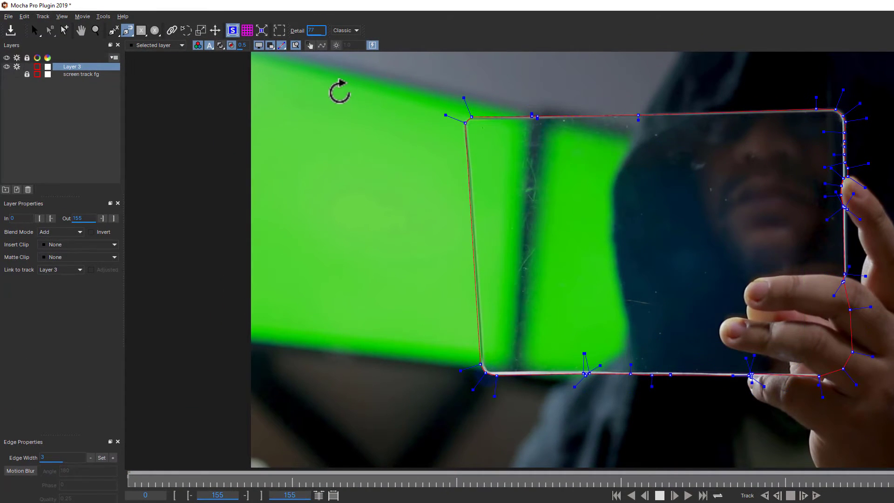
pyautogui.moveTo(386, 84); pyautogui.dragTo(386, 83)
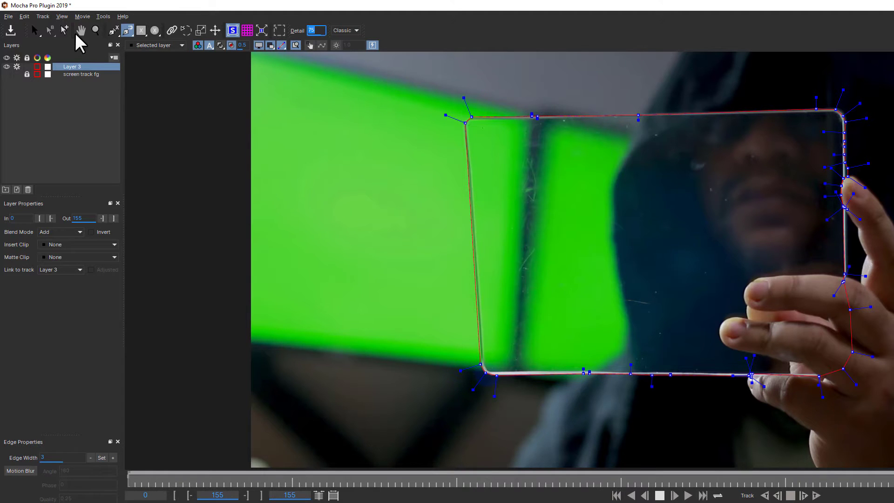
# Delete the surplus control points along the outline's top edge, beside the dark frame bar and near the upper-right corner.
pyautogui.click(36, 31)
pyautogui.moveTo(508, 101); pyautogui.dragTo(603, 136)
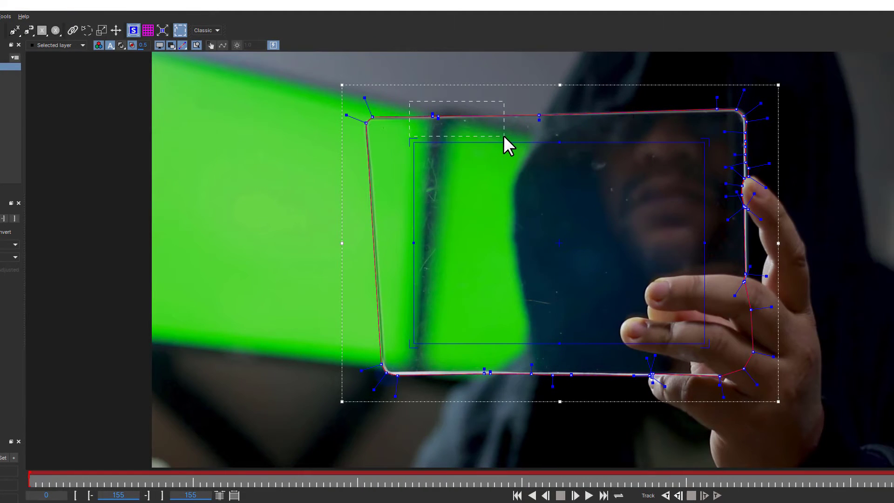
pyautogui.moveTo(504, 136); pyautogui.dragTo(506, 137)
pyautogui.press('Delete')
pyautogui.click(716, 109)
pyautogui.press('Delete')
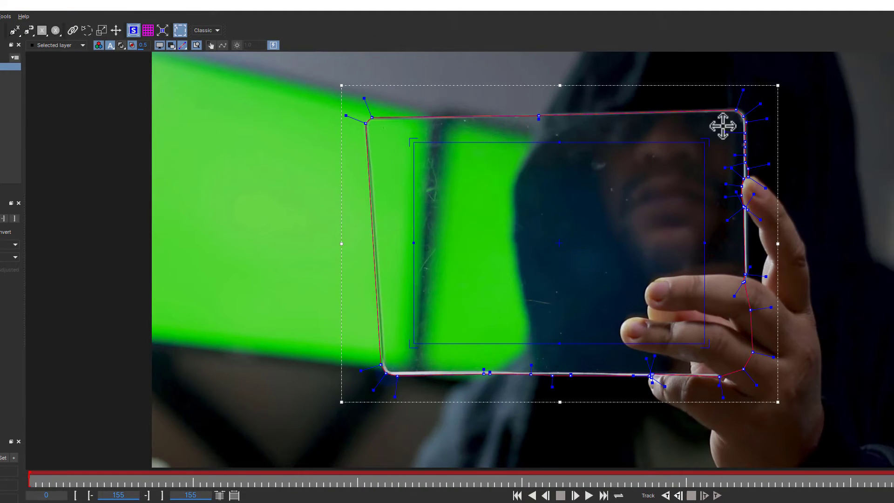
# Thin out the control points along the outline's right edge and align the remaining ones with the glass edge.
pyautogui.moveTo(723, 120); pyautogui.dragTo(758, 172)
pyautogui.press('Delete')
pyautogui.moveTo(729, 257)
pyautogui.mouseDown()
pyautogui.moveTo(743, 270)
pyautogui.moveTo(724, 272)
pyautogui.mouseUp()
pyautogui.press('Delete')
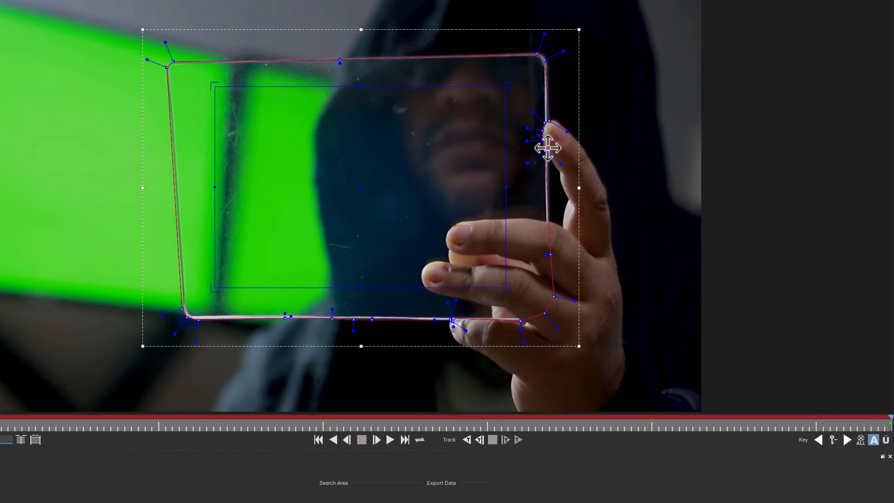
pyautogui.click(547, 148)
pyautogui.press('Delete')
pyautogui.moveTo(551, 118); pyautogui.dragTo(549, 117)
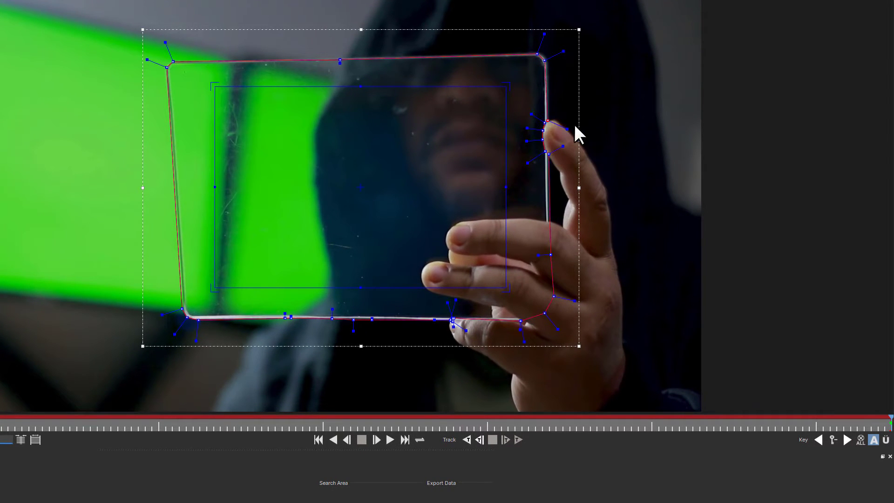
pyautogui.moveTo(550, 154); pyautogui.dragTo(553, 148)
pyautogui.moveTo(550, 254); pyautogui.dragTo(549, 255)
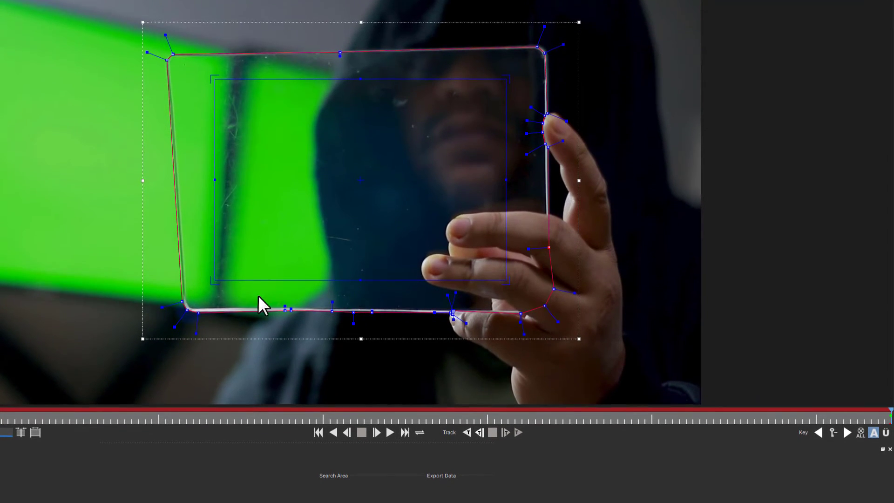
# Delete the surplus control points along the outline's bottom edge and add a single point on that edge near the lower-left corner.
pyautogui.moveTo(261, 304); pyautogui.dragTo(394, 336)
pyautogui.press('Delete')
pyautogui.moveTo(442, 310); pyautogui.dragTo(463, 325)
pyautogui.hotkey('ctrl', 'a')
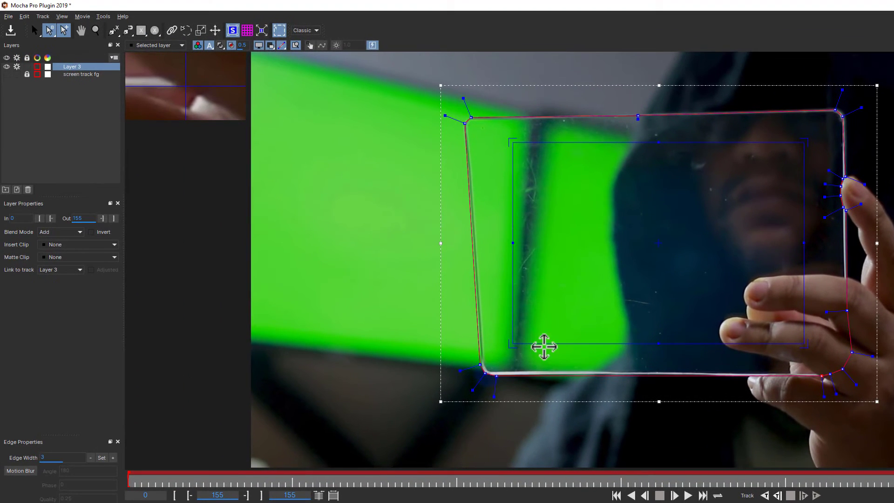
pyautogui.moveTo(574, 375); pyautogui.dragTo(574, 374)
pyautogui.click(35, 30)
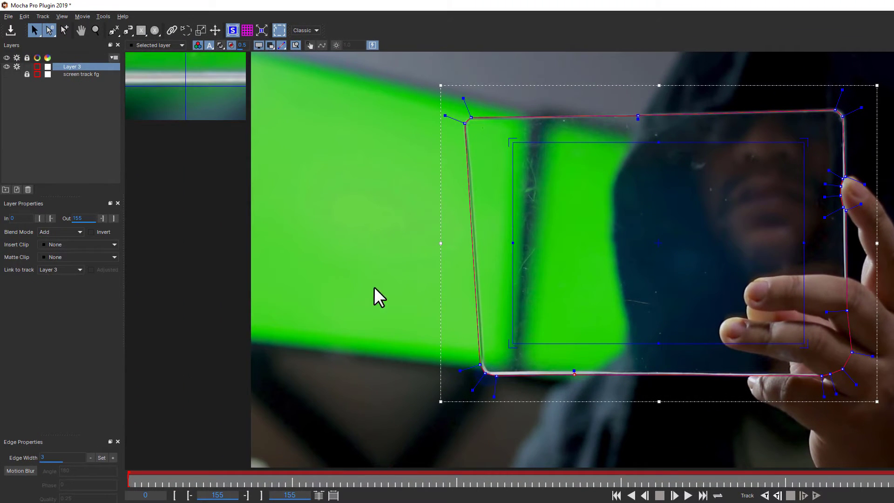
# Fine-tune the outline's lower-left corner points and the lower points of its right edge to follow the glass.
pyautogui.moveTo(480, 365); pyautogui.dragTo(482, 361)
pyautogui.moveTo(480, 133); pyautogui.dragTo(461, 101)
pyautogui.hotkey('ctrl', 'a')
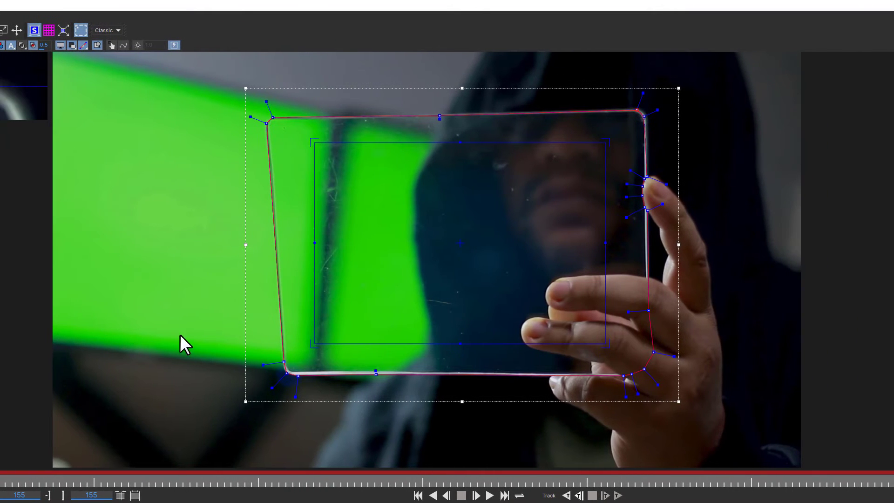
pyautogui.moveTo(306, 352); pyautogui.dragTo(275, 383)
pyautogui.moveTo(287, 373); pyautogui.dragTo(277, 363)
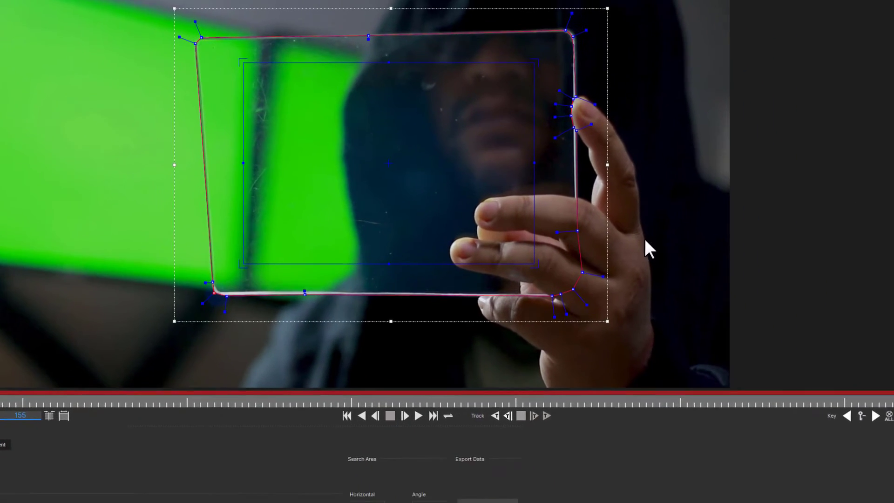
pyautogui.moveTo(557, 231); pyautogui.dragTo(576, 231)
pyautogui.moveTo(583, 272); pyautogui.dragTo(578, 273)
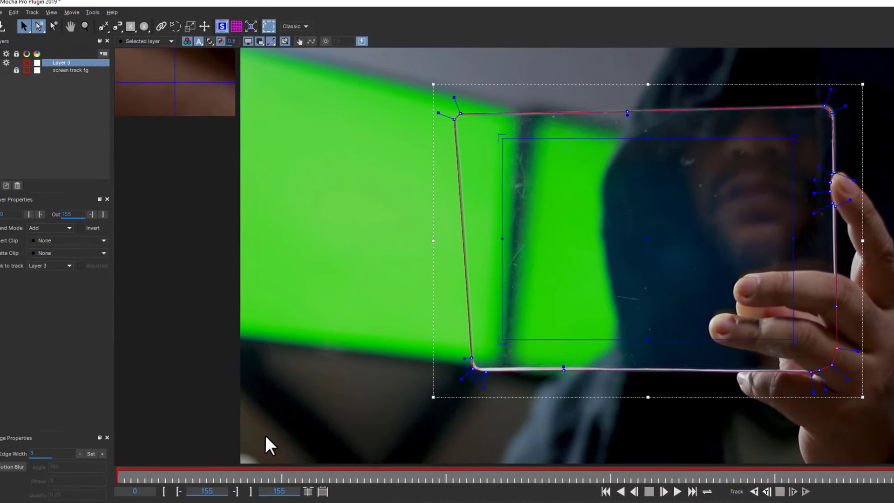
# Rename the glass outline layer "screen insert" and link it to the adjusted track of "screen track fg", checking the motion across the clip.
pyautogui.doubleClick(79, 67)
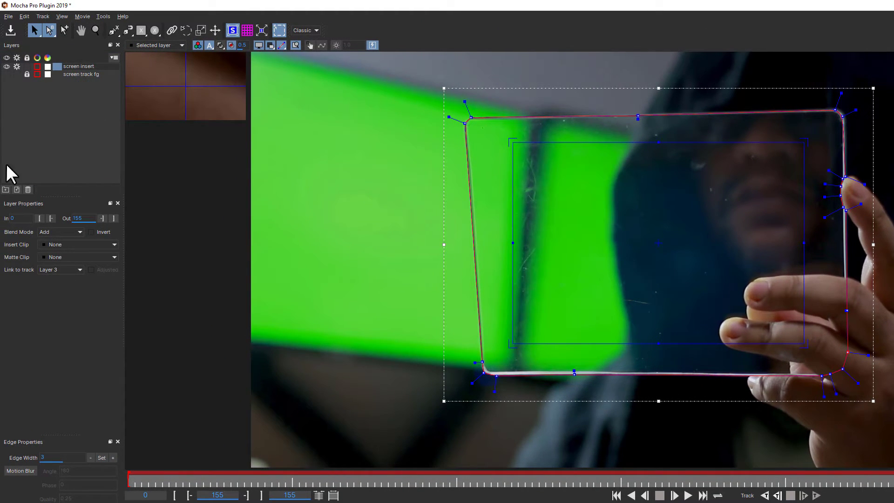
pyautogui.click(44, 269)
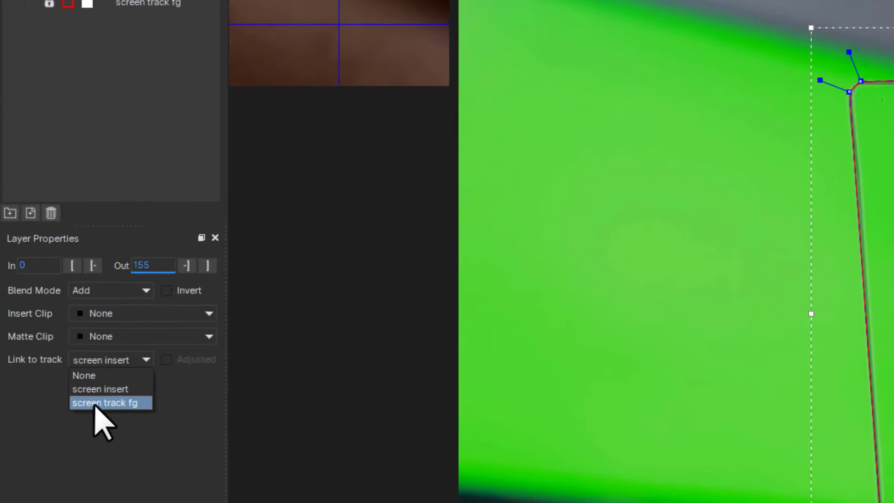
pyautogui.click(98, 405)
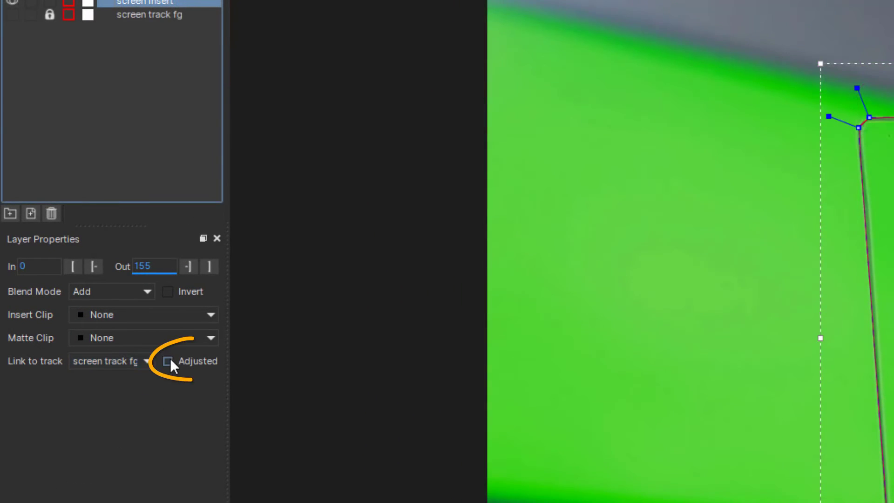
pyautogui.click(168, 361)
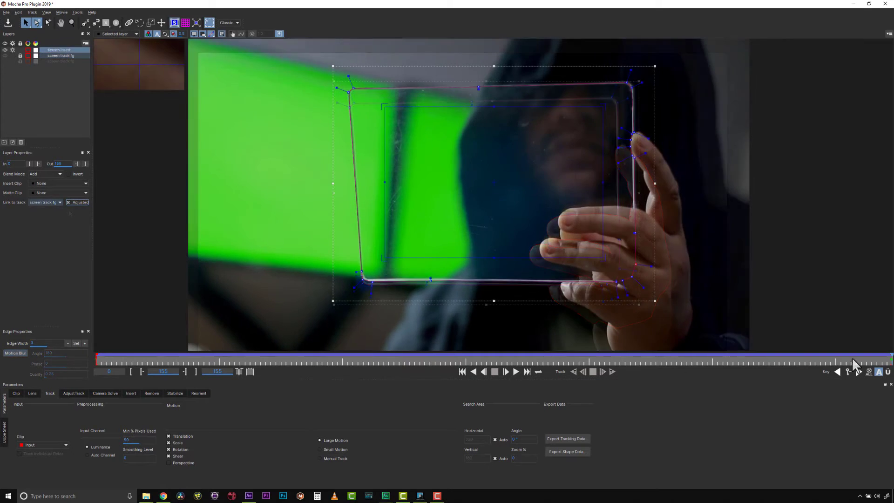
pyautogui.moveTo(856, 363); pyautogui.dragTo(815, 363)
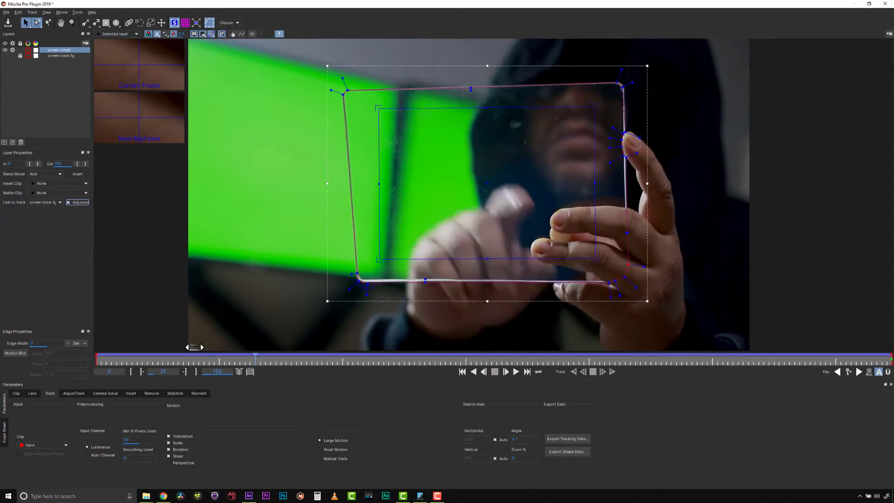
# Outline the fingers holding the glass on a new layer named "fingers" and hide that layer.
pyautogui.click(632, 83)
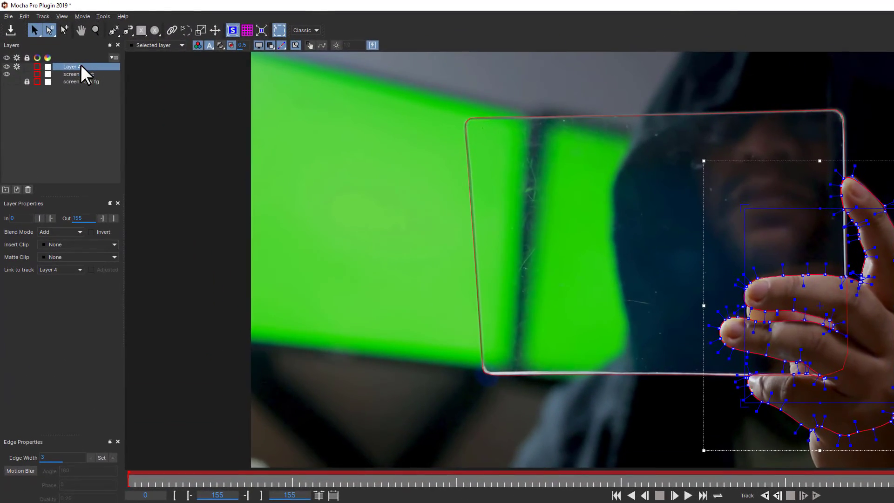
pyautogui.doubleClick(39, 43)
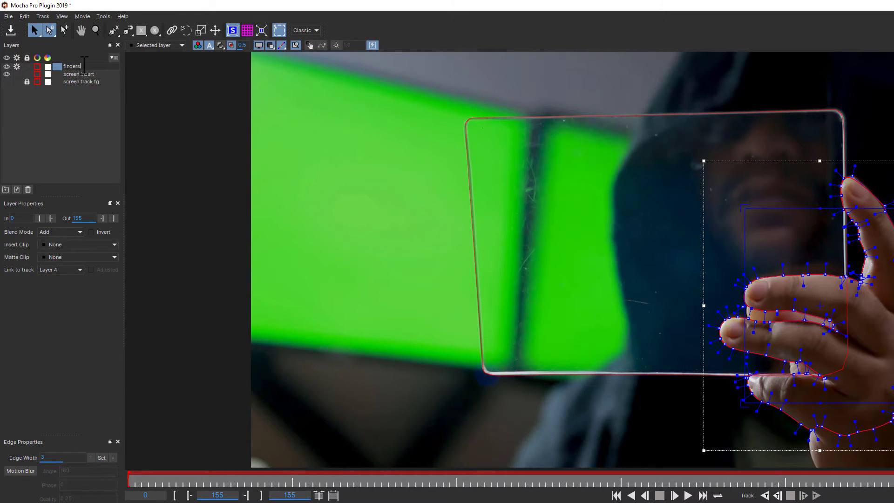
pyautogui.click(80, 74)
pyautogui.click(7, 67)
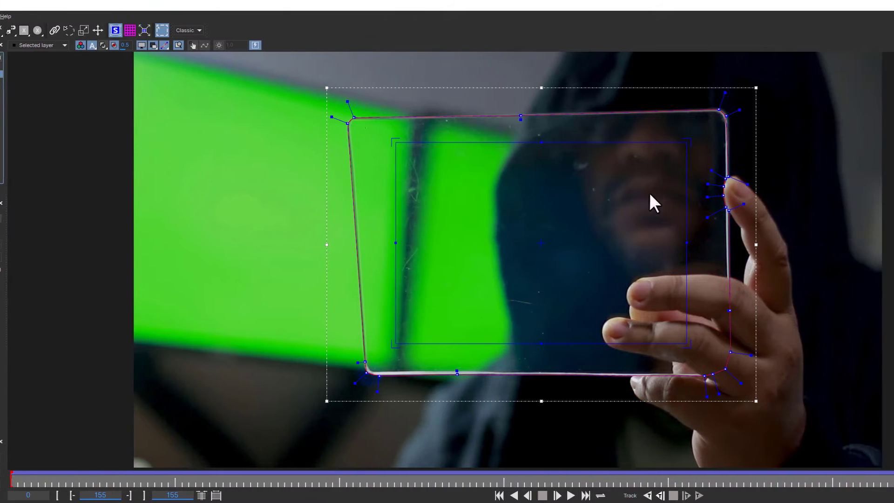
# Delete the extra "screen insert" points beside the index fingertip and check the upper-right corner point.
pyautogui.moveTo(826, 158); pyautogui.dragTo(848, 207)
pyautogui.press('Delete')
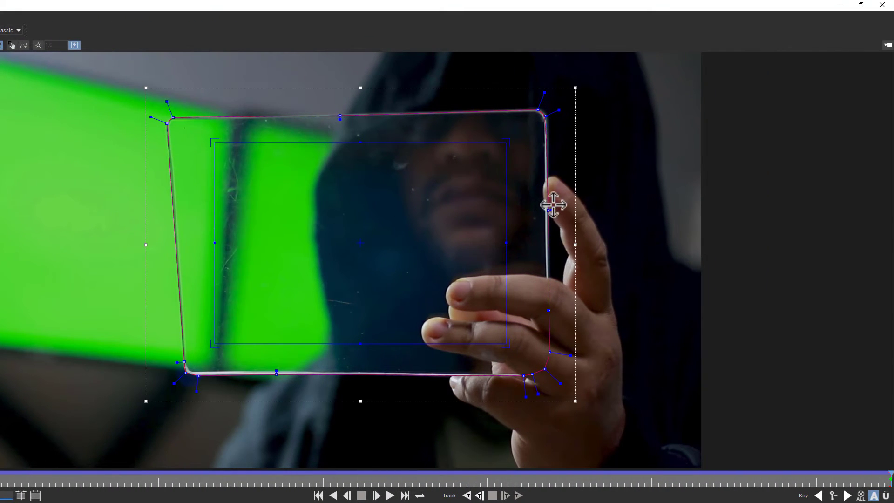
pyautogui.click(545, 116)
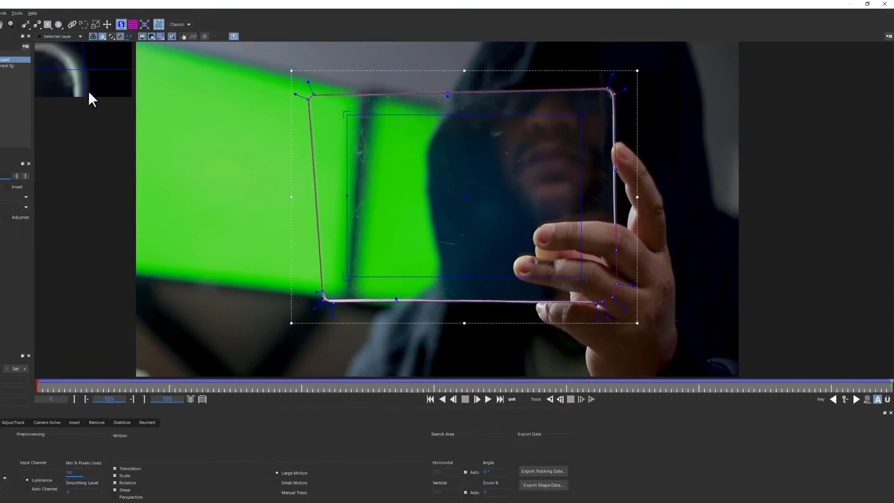
# Show the "fingers" layer again and link it to the "screen track fg" track.
pyautogui.click(54, 49)
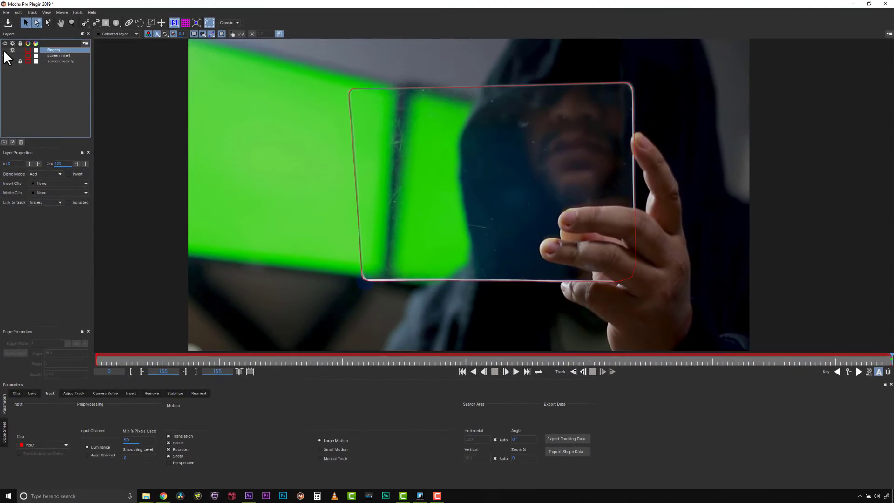
pyautogui.click(4, 49)
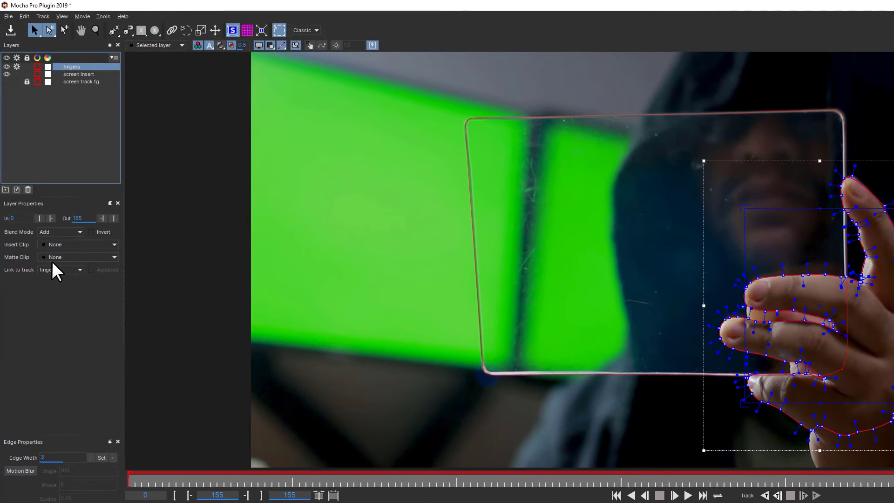
pyautogui.click(52, 260)
pyautogui.click(50, 292)
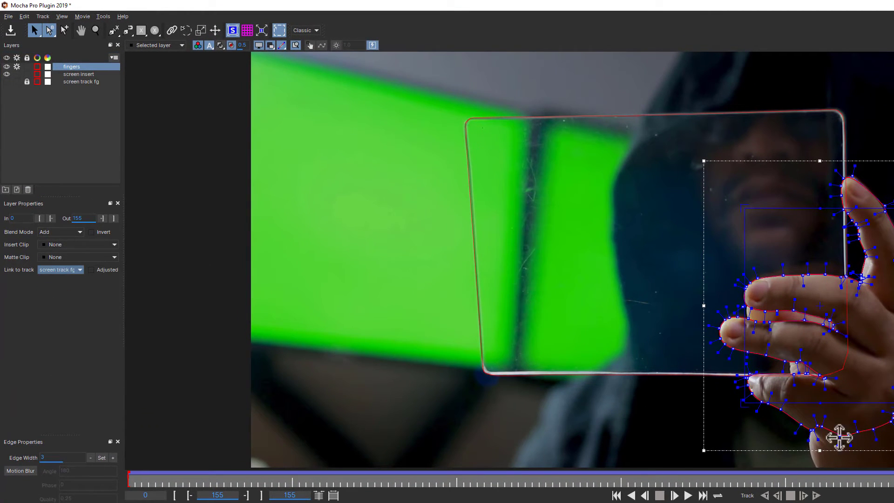
# At the first frame, nudge the "fingers" mask points around the two middle fingertips and the index finger's inner edge onto the hand's outline.
pyautogui.moveTo(893, 475); pyautogui.dragTo(128, 475)
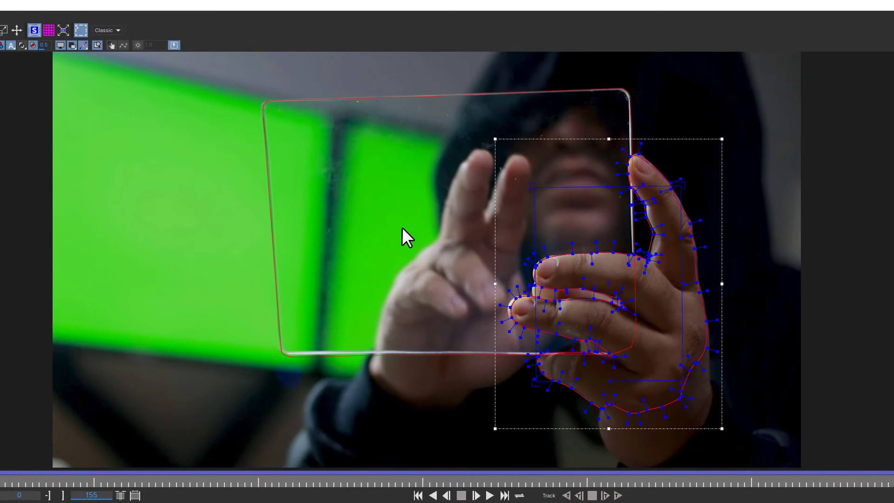
pyautogui.moveTo(597, 330); pyautogui.dragTo(493, 238)
pyautogui.moveTo(555, 287); pyautogui.dragTo(553, 287)
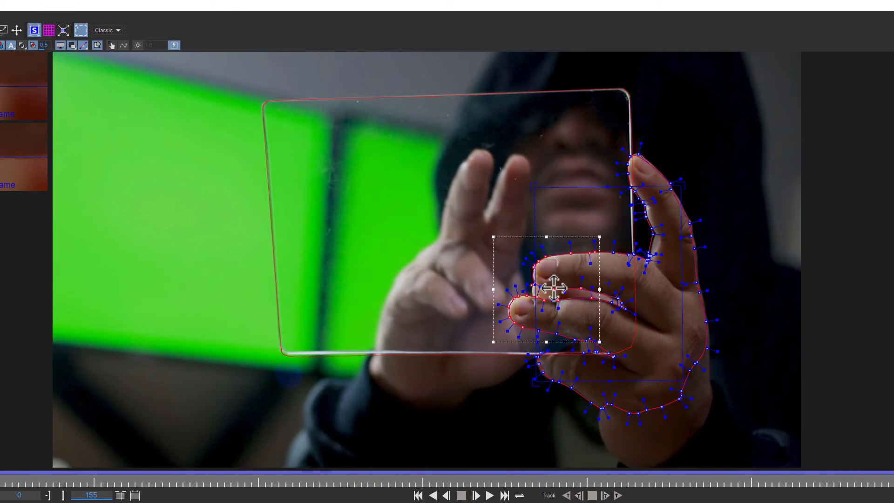
pyautogui.moveTo(524, 335); pyautogui.dragTo(494, 288)
pyautogui.moveTo(520, 326); pyautogui.dragTo(519, 327)
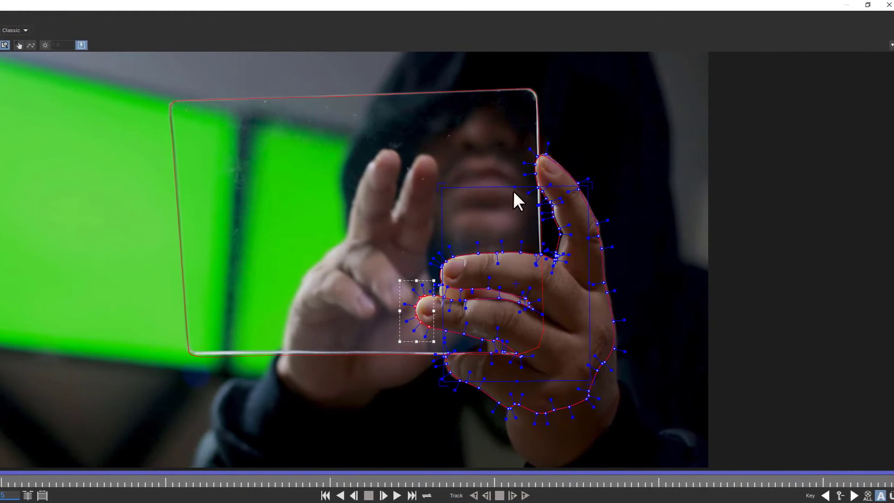
pyautogui.moveTo(639, 151); pyautogui.dragTo(640, 149)
pyautogui.moveTo(603, 192); pyautogui.dragTo(654, 242)
pyautogui.moveTo(558, 243); pyautogui.dragTo(557, 243)
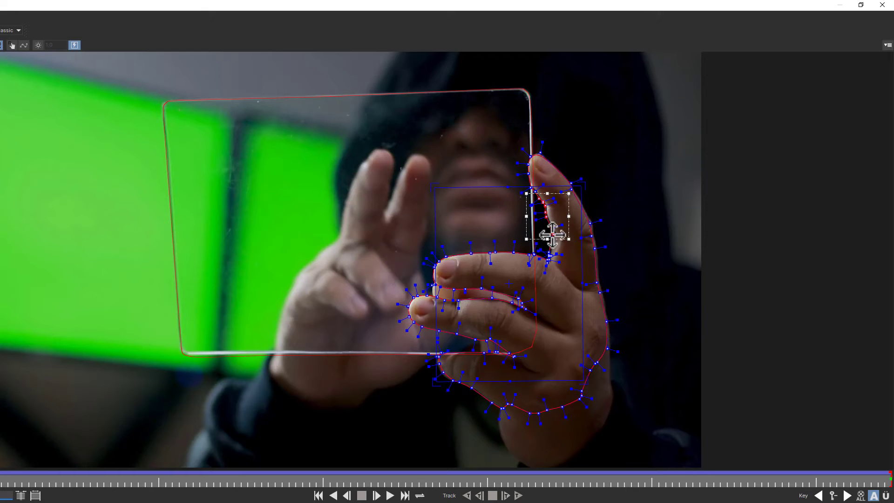
pyautogui.hotkey('alt', 's')
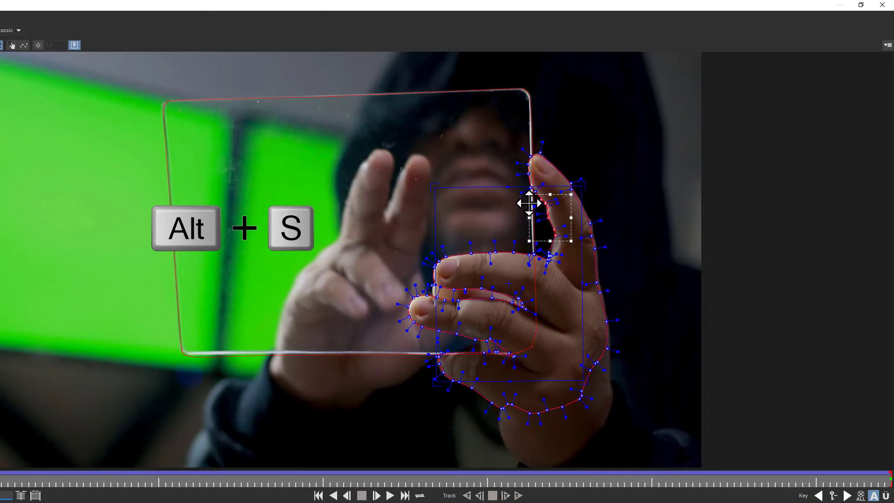
pyautogui.click(661, 205)
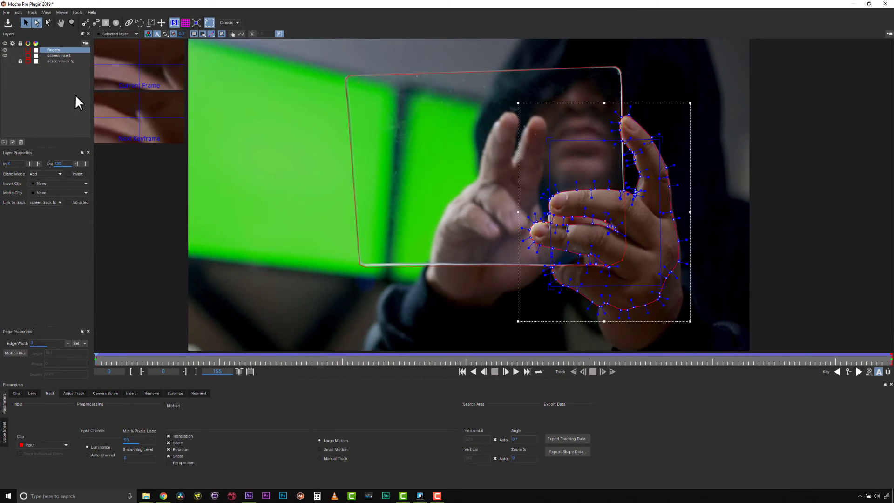
# Fit the "screen insert" layer's surface corners to the four glass corners and set its insert clip to Insert Layer.
pyautogui.click(41, 56)
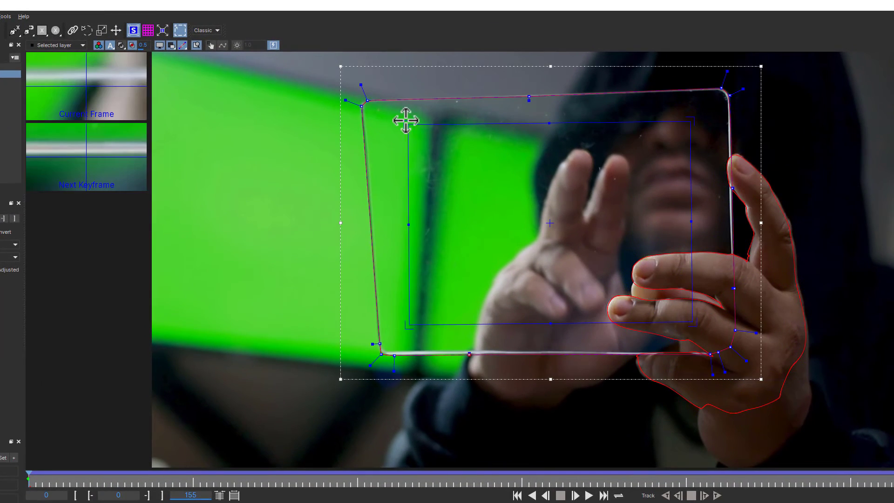
pyautogui.moveTo(406, 121); pyautogui.dragTo(362, 103)
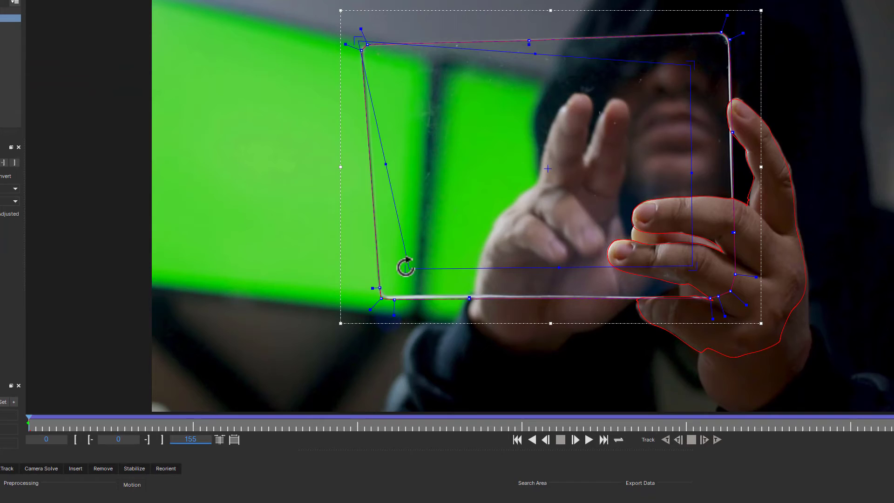
pyautogui.moveTo(409, 324); pyautogui.dragTo(376, 361)
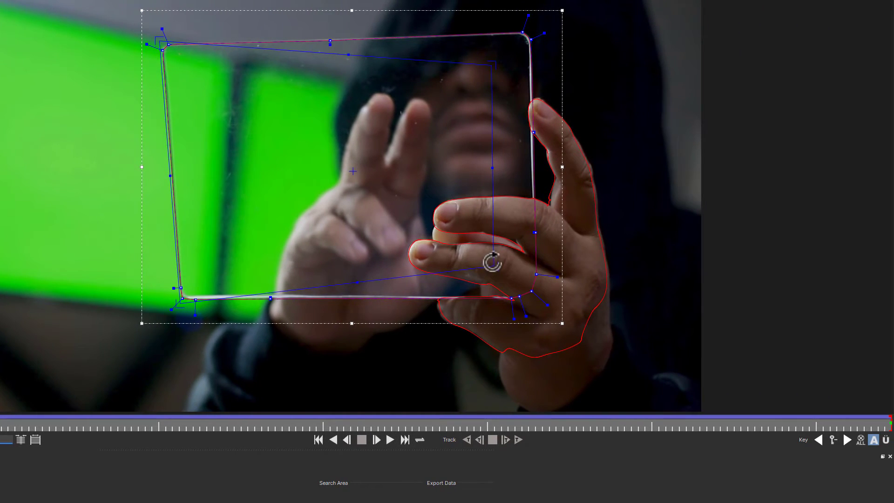
pyautogui.moveTo(680, 260); pyautogui.dragTo(726, 294)
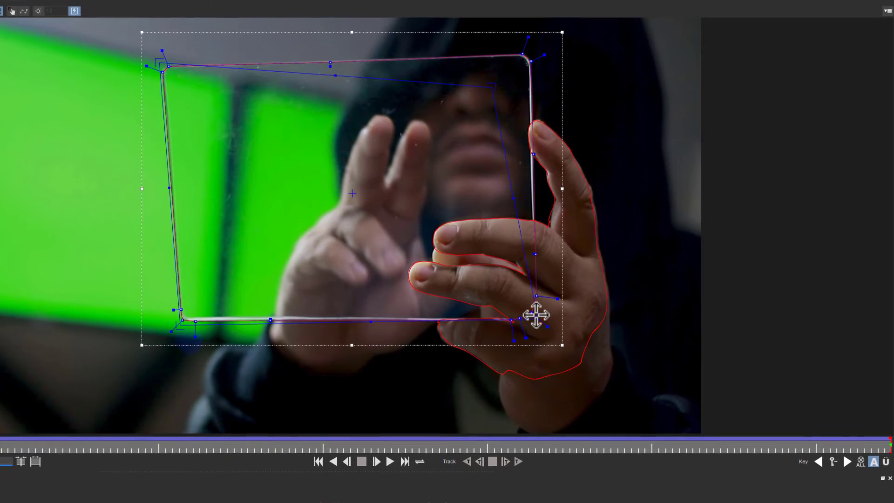
pyautogui.moveTo(495, 85); pyautogui.dragTo(531, 53)
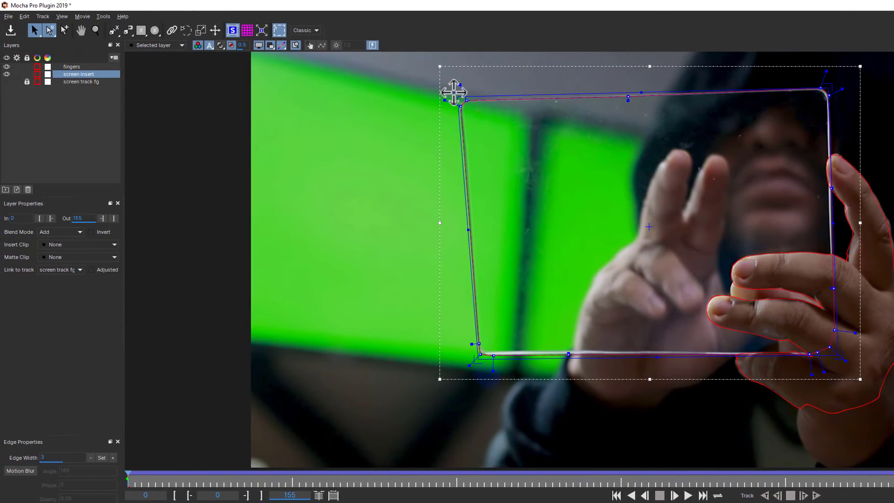
pyautogui.moveTo(369, 92); pyautogui.dragTo(371, 95)
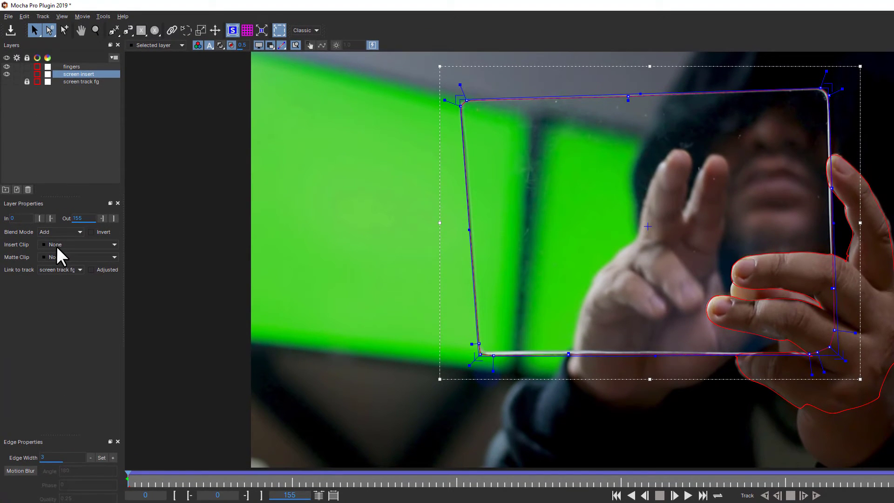
pyautogui.click(58, 133)
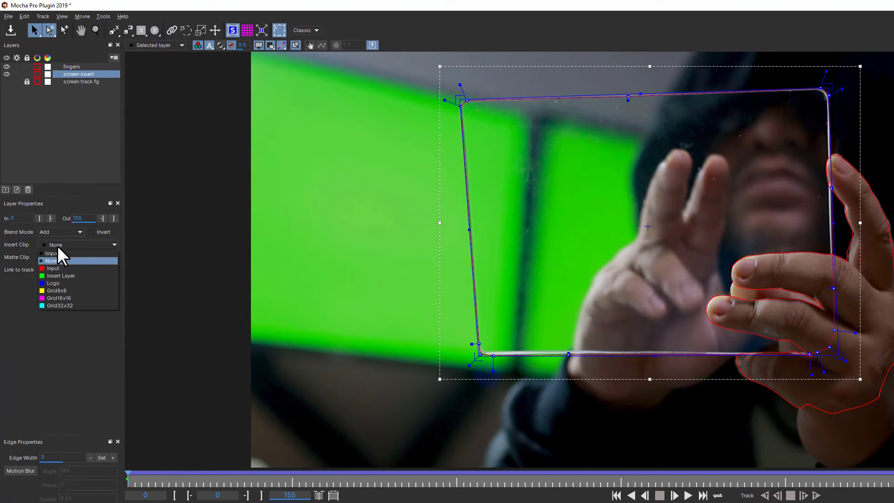
pyautogui.click(64, 275)
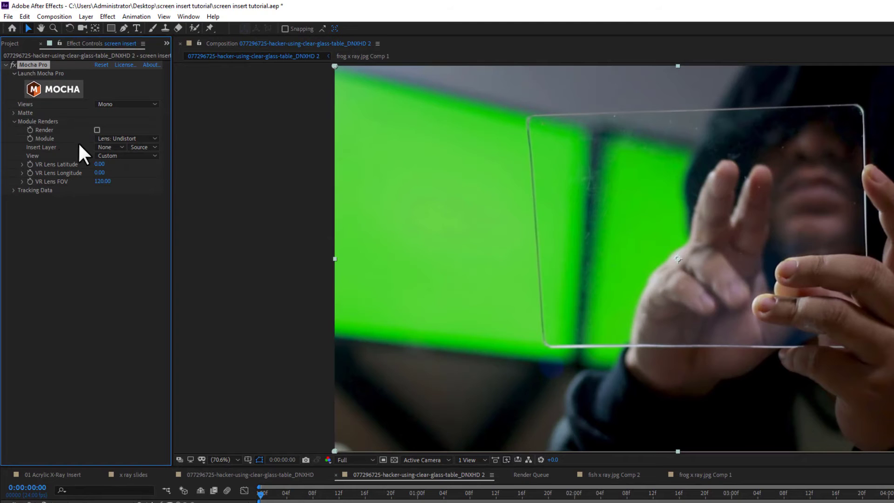
# In After Effects, set the Mocha Pro effect's insert layer to "x ray slides" and its module to Insert: Cutout, and enable rendering.
pyautogui.click(110, 148)
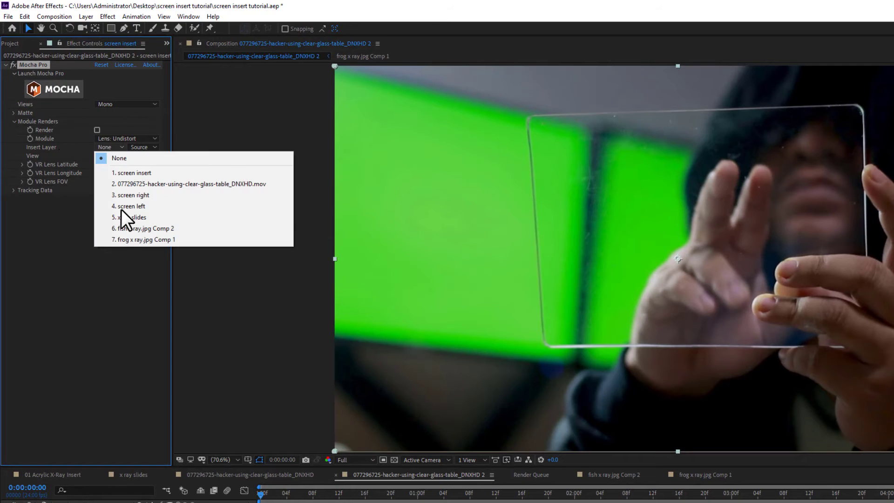
pyautogui.click(127, 219)
pyautogui.click(107, 138)
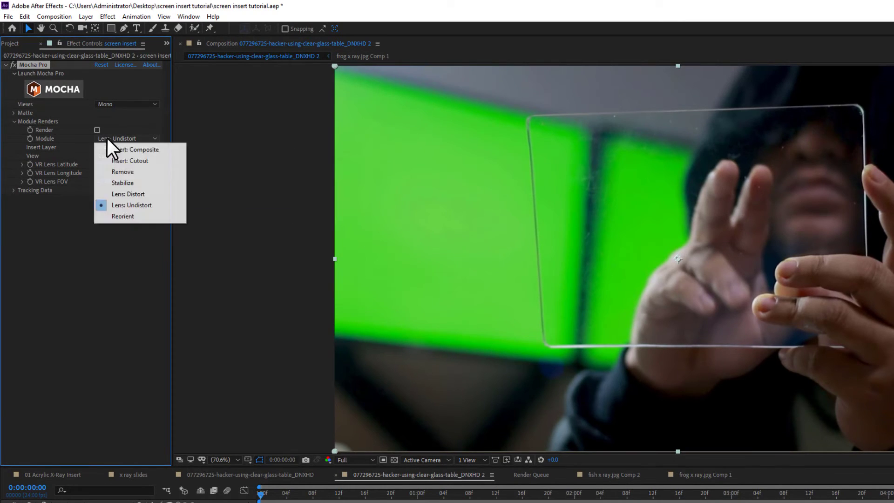
pyautogui.click(117, 159)
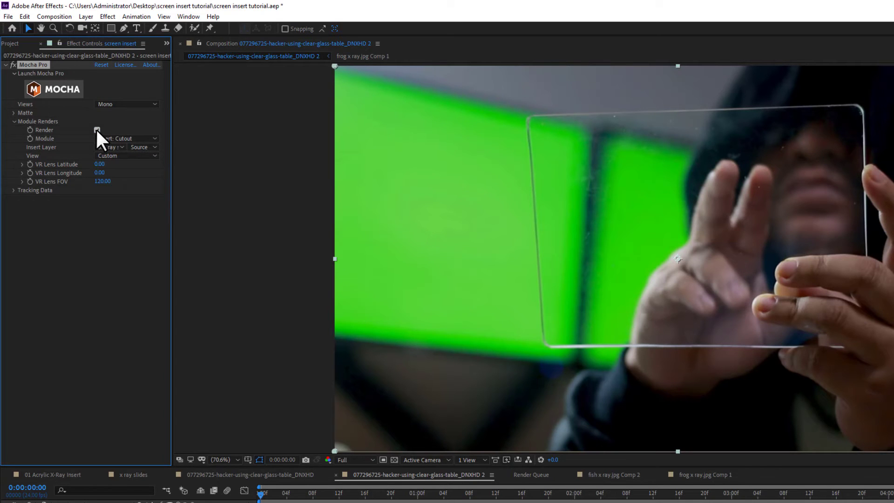
pyautogui.click(96, 130)
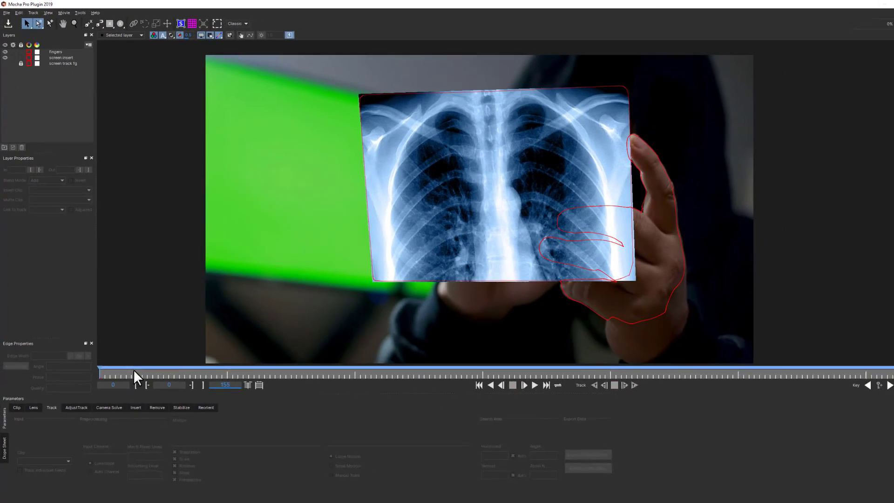
# Back in Mocha Pro, mask the insert with "Matte for screen insert" and enable motion blur for both the layer and the insert render.
pyautogui.click(131, 393)
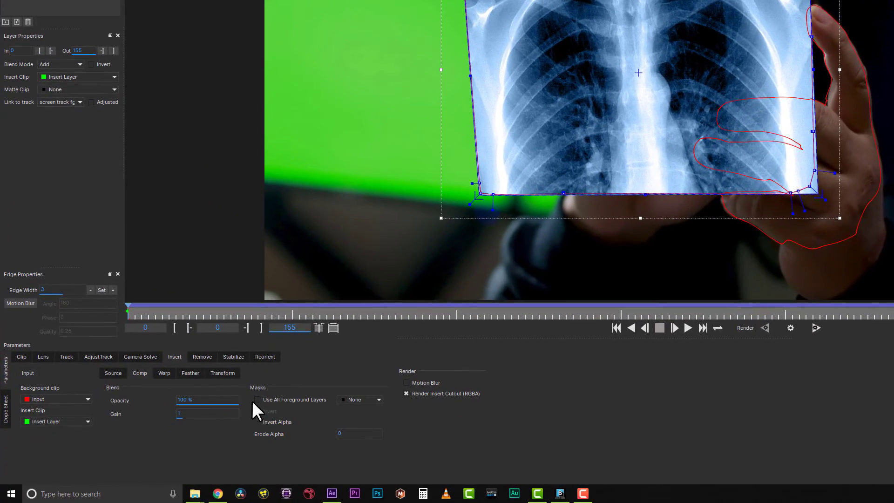
pyautogui.click(376, 400)
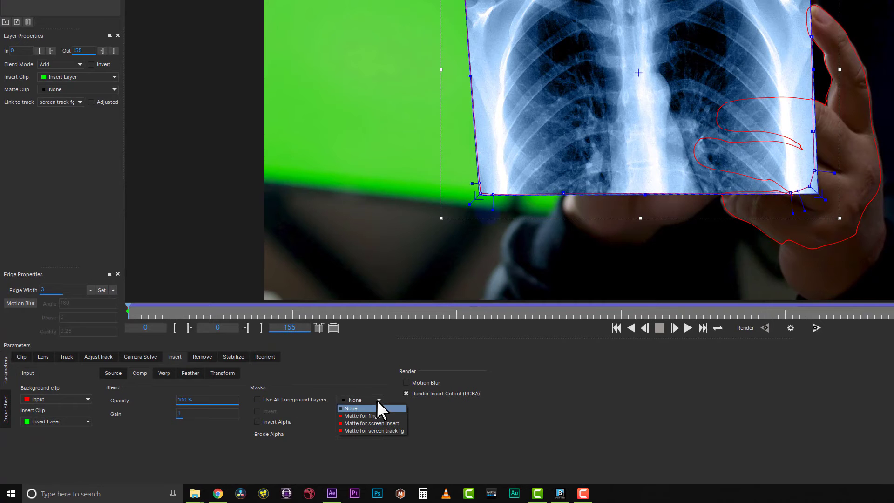
pyautogui.click(367, 425)
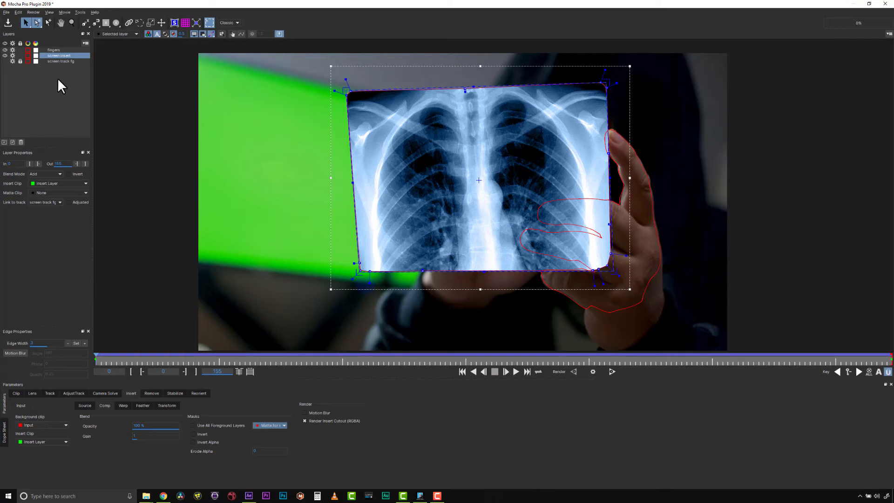
pyautogui.click(15, 351)
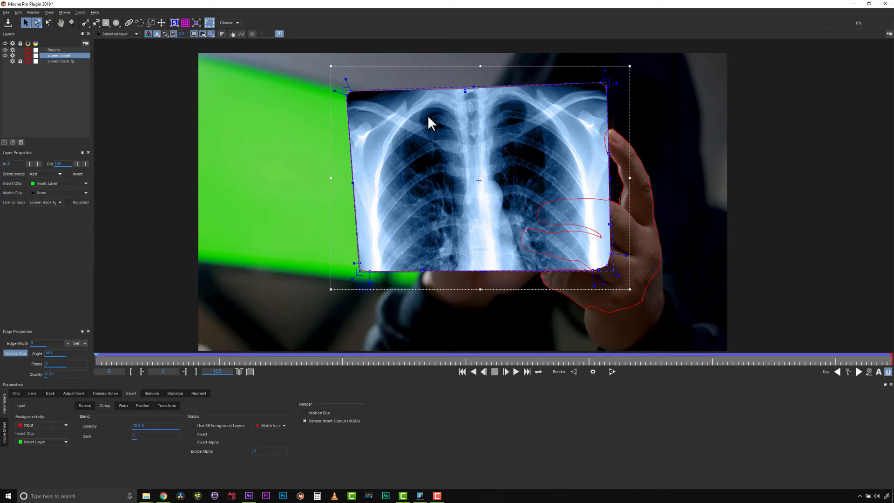
pyautogui.click(305, 413)
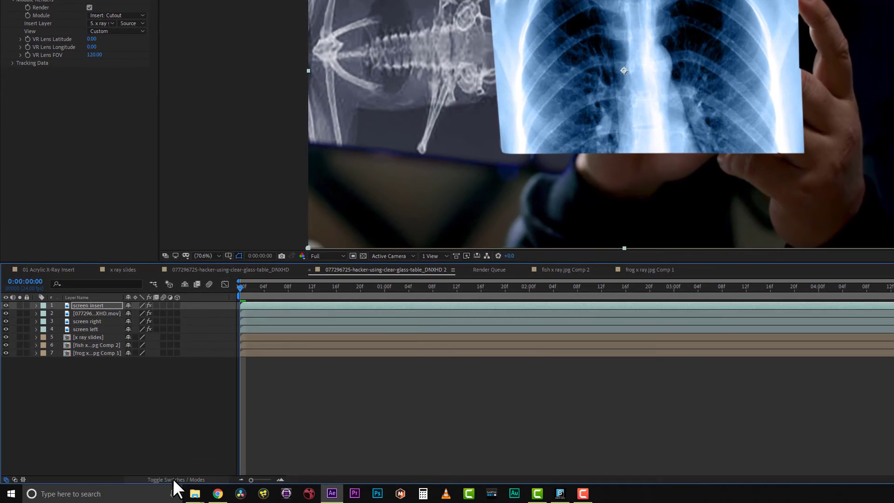
# In After Effects, set the "screen insert" layer's blending mode to Overlay.
pyautogui.click(173, 479)
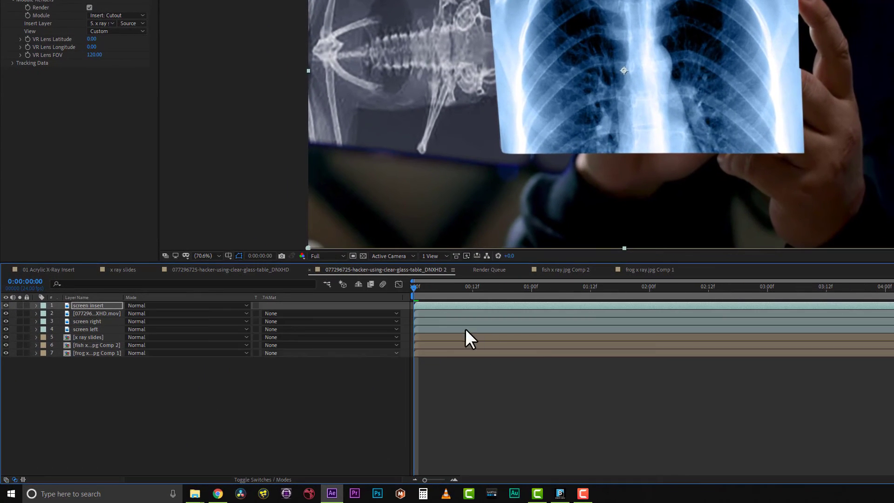
pyautogui.click(144, 305)
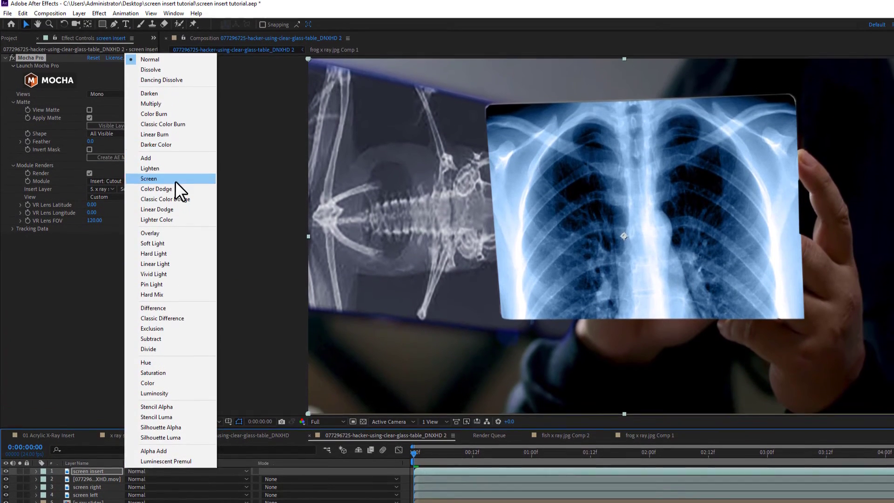
pyautogui.click(150, 127)
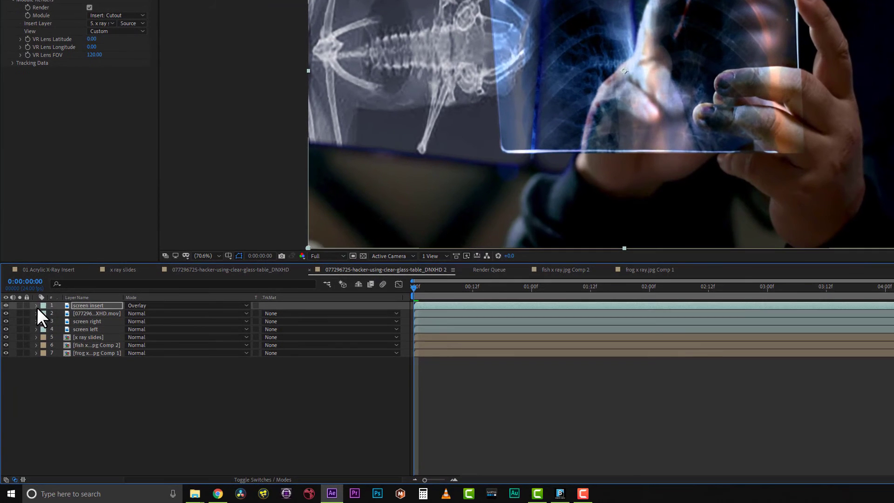
# Try 40% opacity on the "screen insert" layer and settle on 50%.
pyautogui.click(27, 355)
pyautogui.click(44, 321)
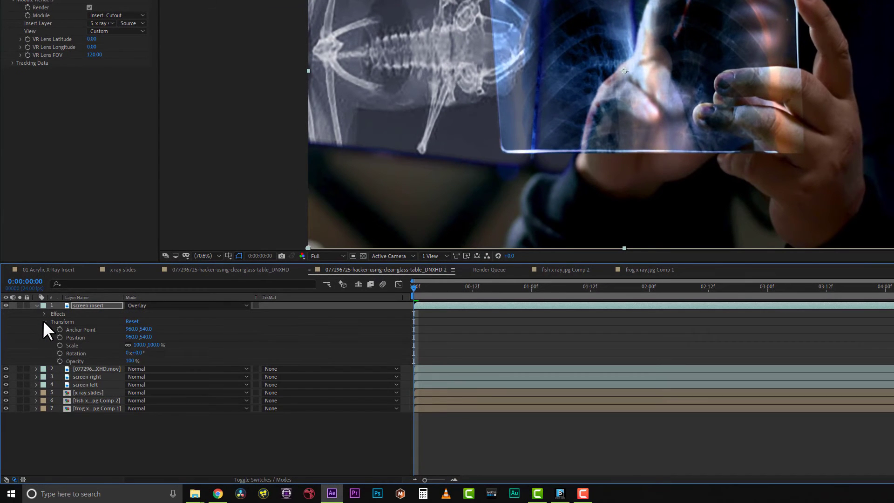
pyautogui.click(131, 361)
pyautogui.write('40')
pyautogui.press('Return')
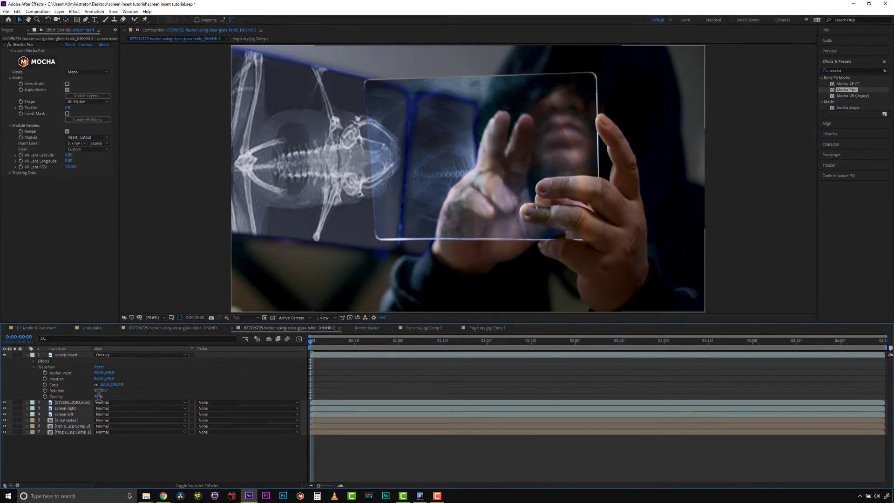
pyautogui.click(98, 396)
pyautogui.write('50')
pyautogui.press('Return')
# Duplicate the "screen insert" layer and set the copy's blending mode to Normal.
pyautogui.click(66, 354)
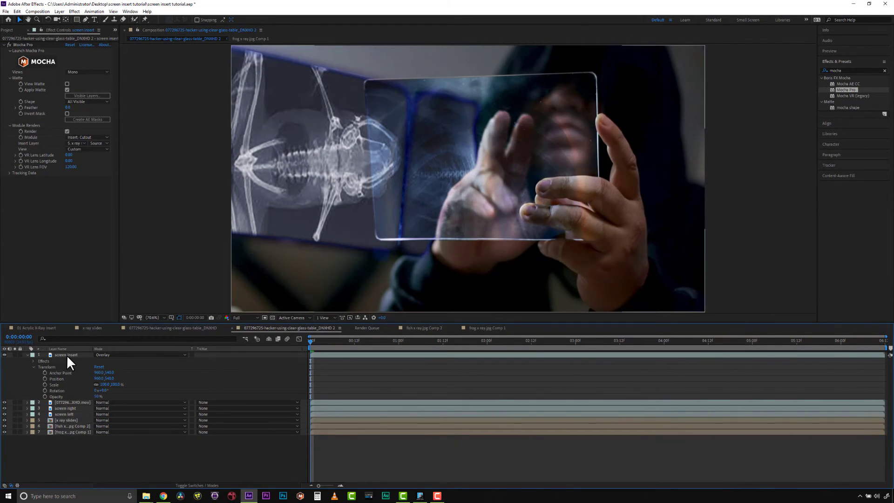
pyautogui.hotkey('ctrl', 'd')
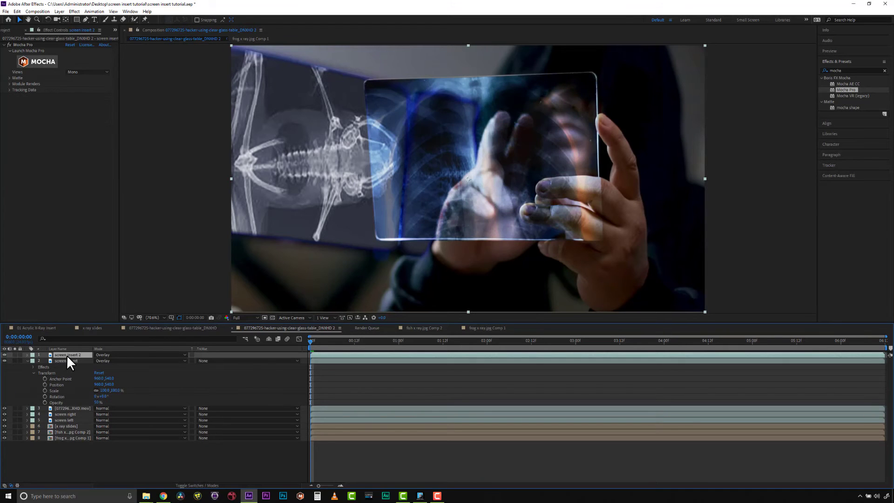
pyautogui.click(103, 355)
pyautogui.click(112, 45)
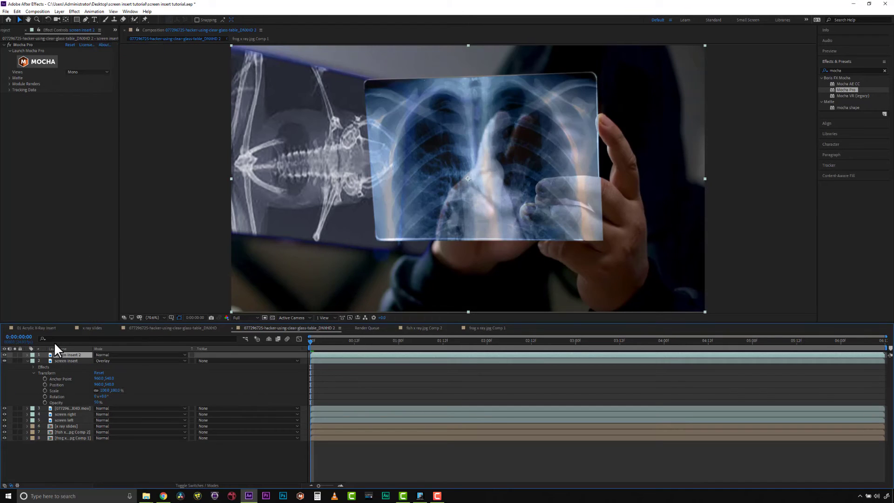
# Set the opacity of the duplicated "screen insert 2" layer to 20%.
pyautogui.click(27, 355)
pyautogui.click(33, 366)
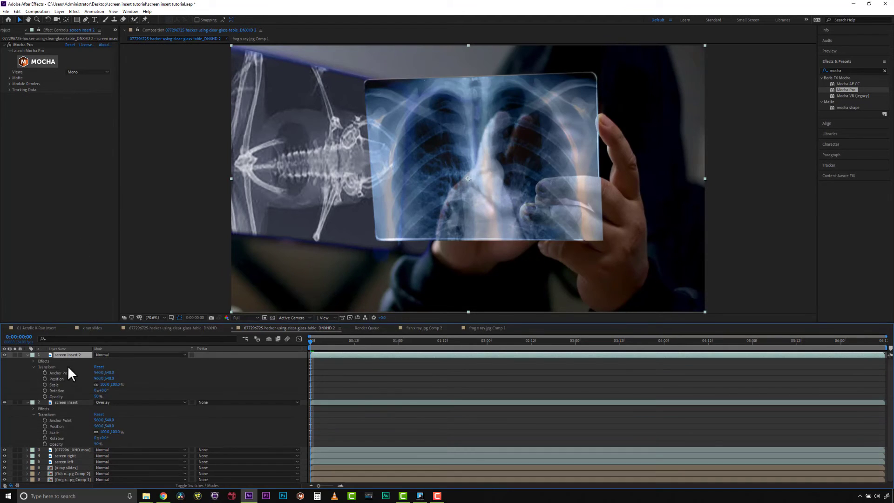
pyautogui.click(97, 397)
pyautogui.write('20')
pyautogui.click(154, 389)
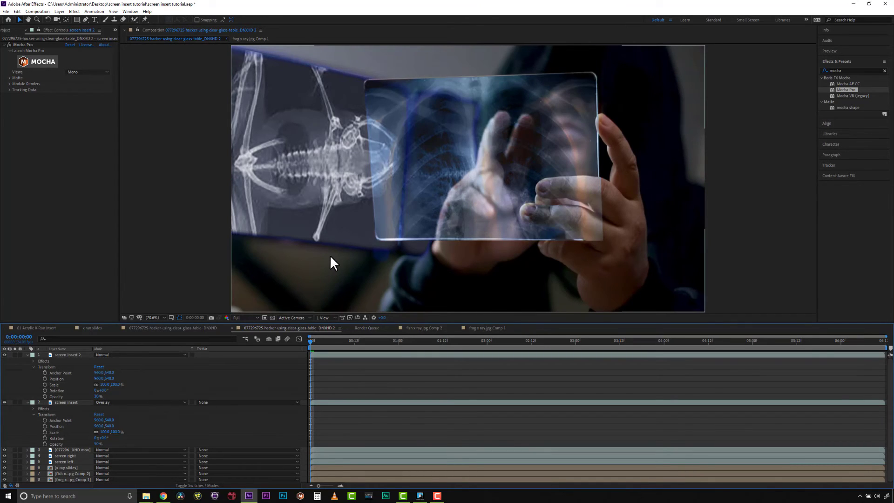
# Collapse the properties of both insert layers and toggle "screen insert 2" off and on to compare the glass effect.
pyautogui.click(28, 354)
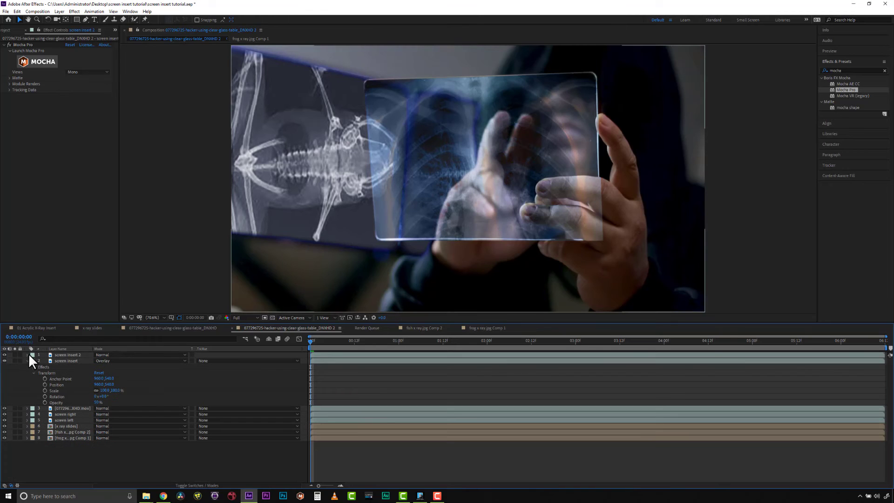
pyautogui.click(27, 361)
pyautogui.click(4, 355)
pyautogui.click(4, 355)
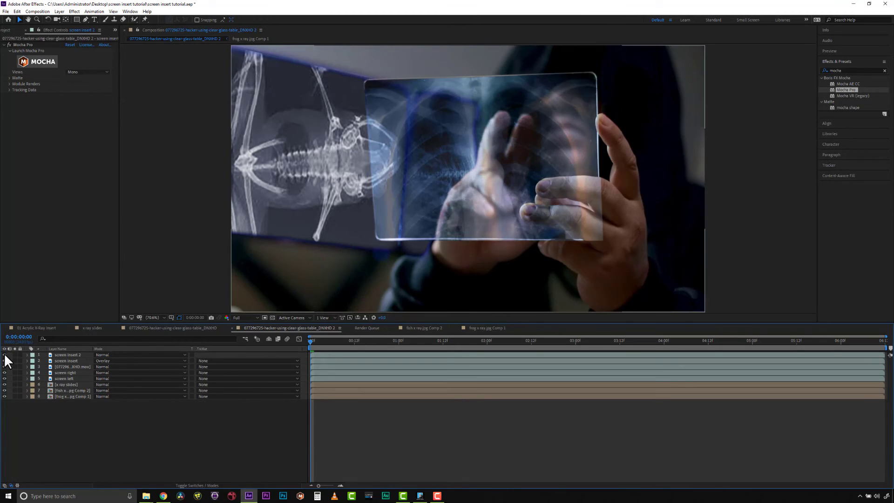
# Add a new adjustment layer at the top of the layer stack and rename it "glow".
pyautogui.click(4, 355)
pyautogui.click(4, 355)
pyautogui.click(59, 12)
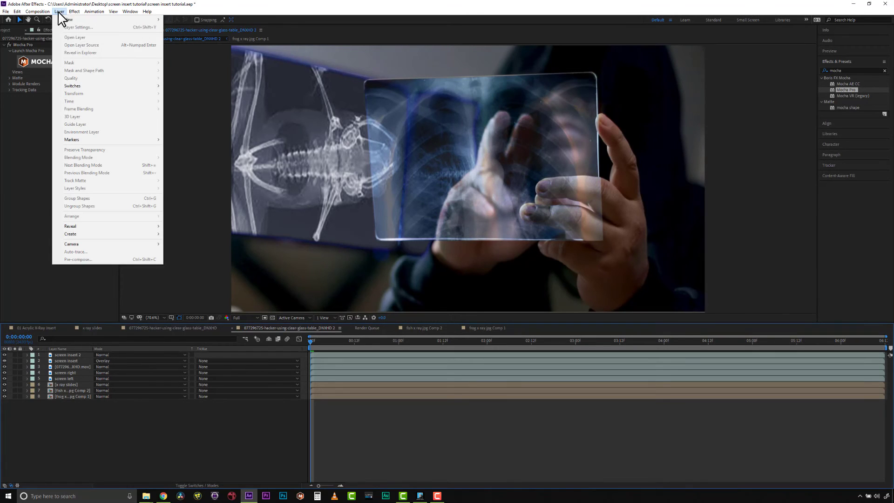
pyautogui.moveTo(70, 19)
pyautogui.click(205, 66)
pyautogui.rightClick(80, 351)
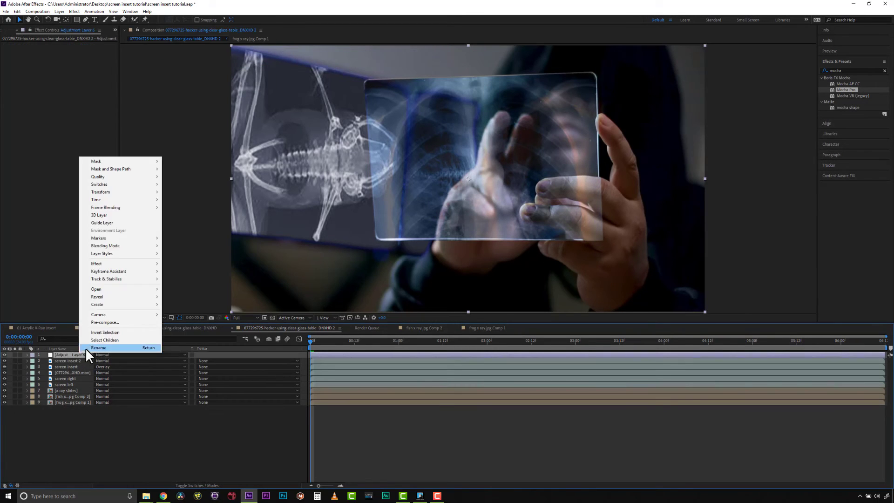
pyautogui.click(94, 343)
pyautogui.write('glow')
pyautogui.press('Return')
# Find the Sapphire S_Glow effect and apply it to the "glow" adjustment layer.
pyautogui.click(852, 70)
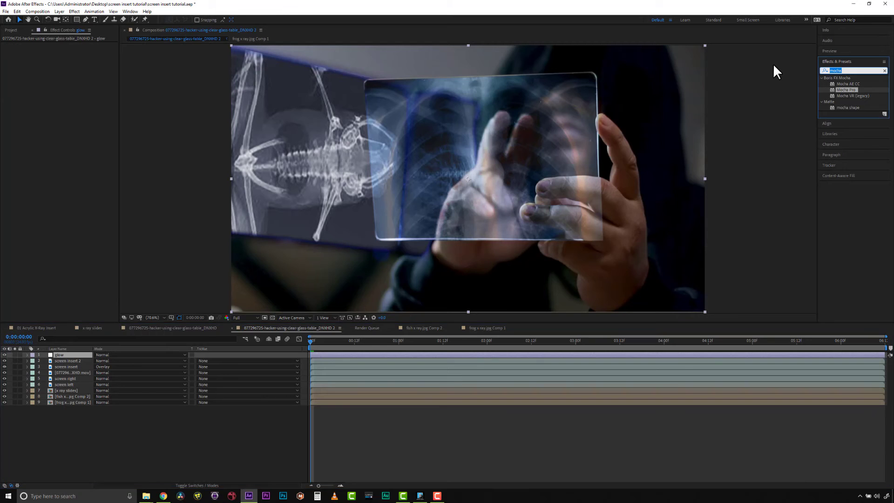
pyautogui.write('S_glow')
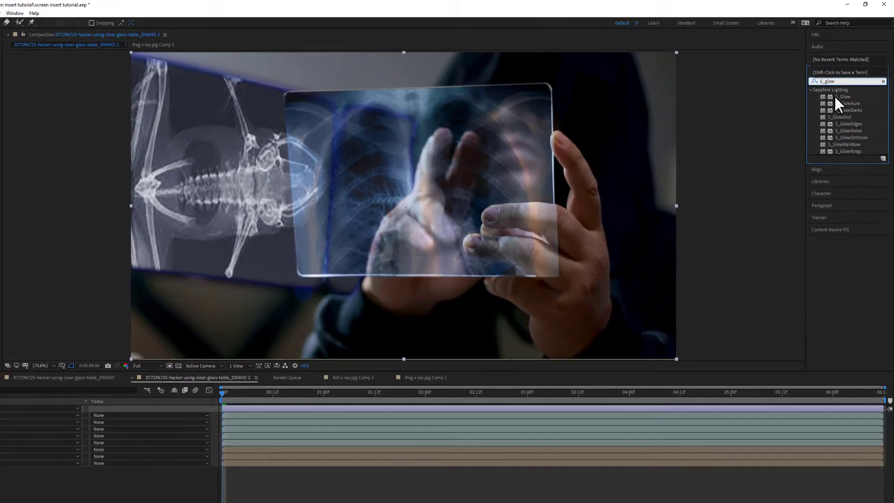
pyautogui.click(845, 83)
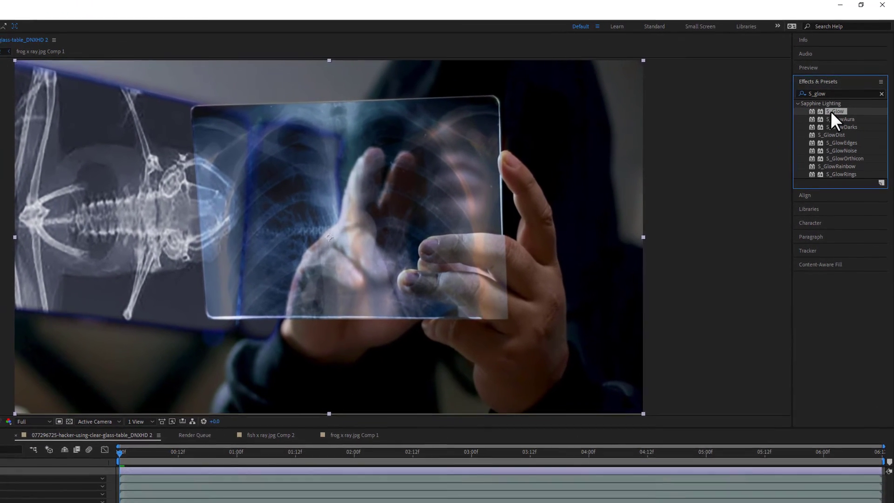
pyautogui.moveTo(830, 111); pyautogui.dragTo(70, 353)
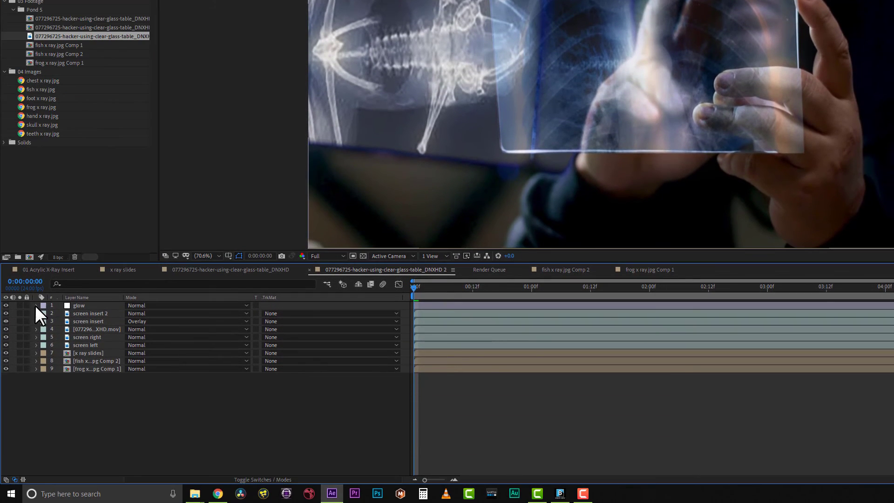
# Set the "glow" layer's opacity to 40% and collapse its properties.
pyautogui.click(36, 473)
pyautogui.click(129, 360)
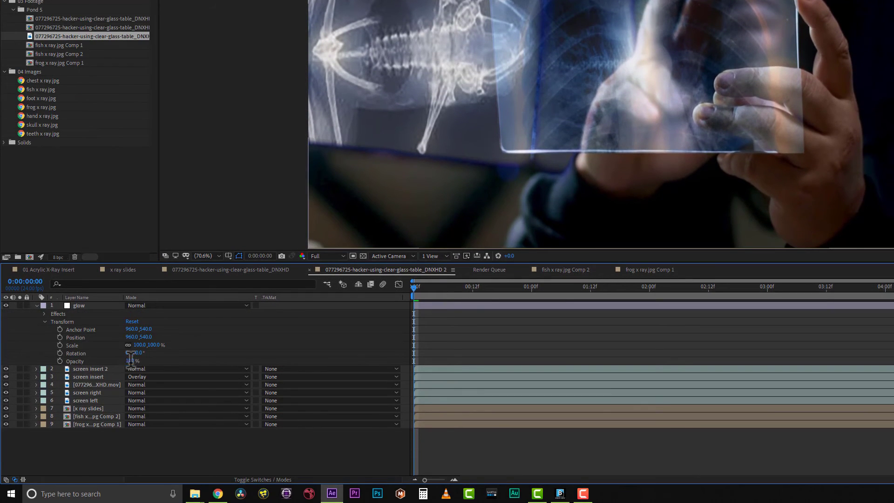
pyautogui.write('40')
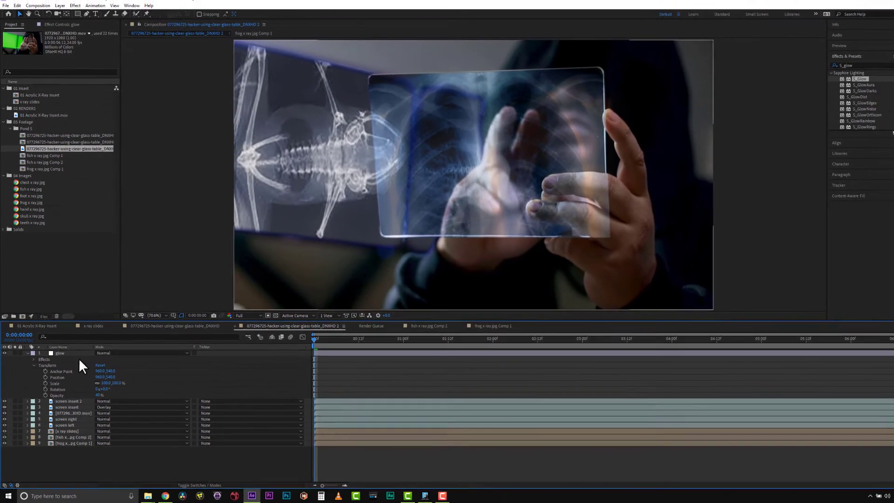
pyautogui.click(34, 319)
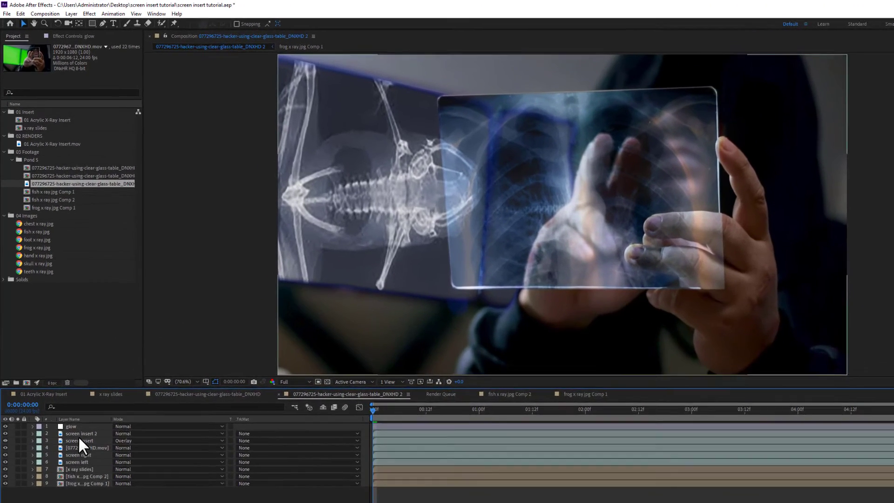
# Copy the Mocha Pro effect from the "screen insert 2" layer.
pyautogui.click(67, 361)
pyautogui.click(86, 40)
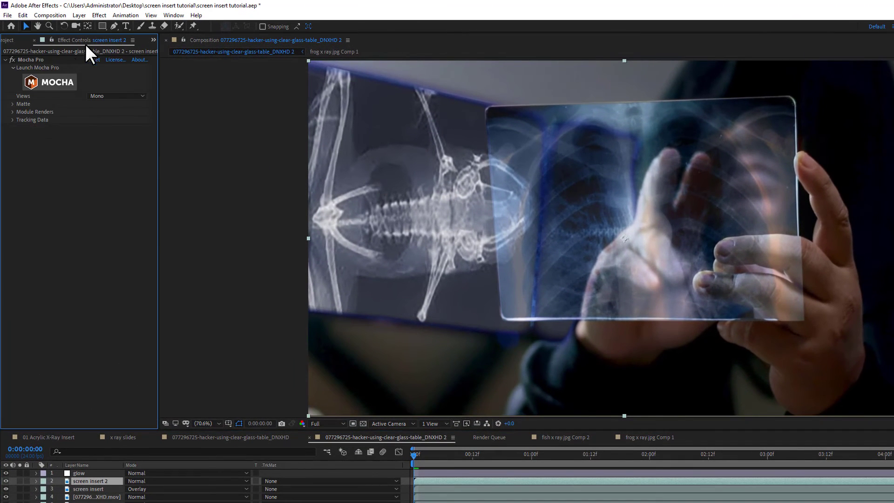
pyautogui.rightClick(33, 60)
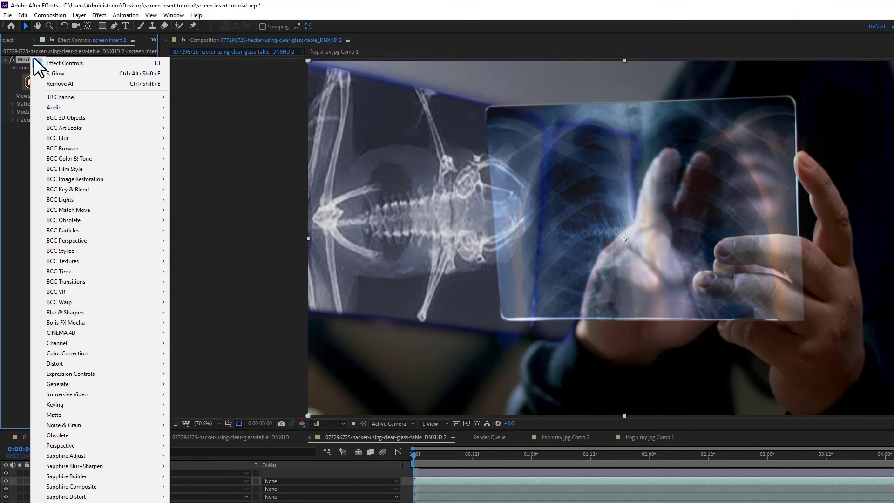
pyautogui.click(26, 68)
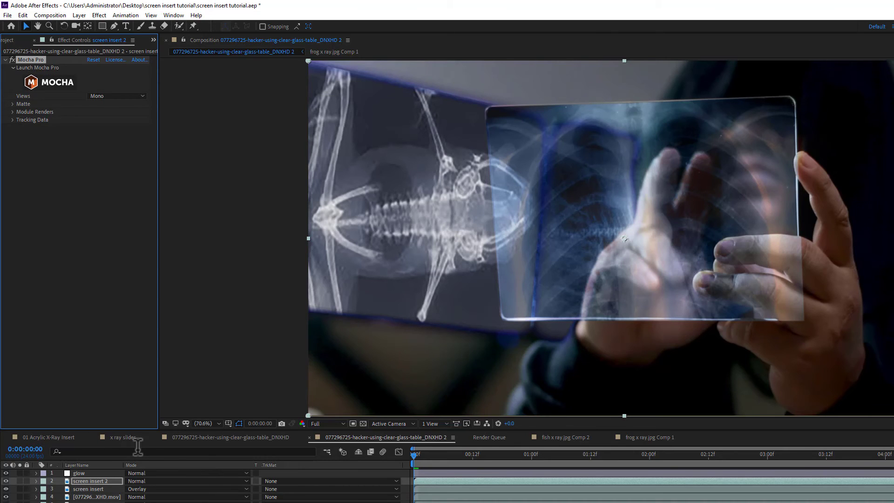
# Place the hacker-using-clear-glass-table_DNXHD comp directly beneath the "glow" layer and paste the copied Mocha Pro effect onto it.
pyautogui.click(16, 40)
pyautogui.moveTo(86, 187); pyautogui.dragTo(110, 470)
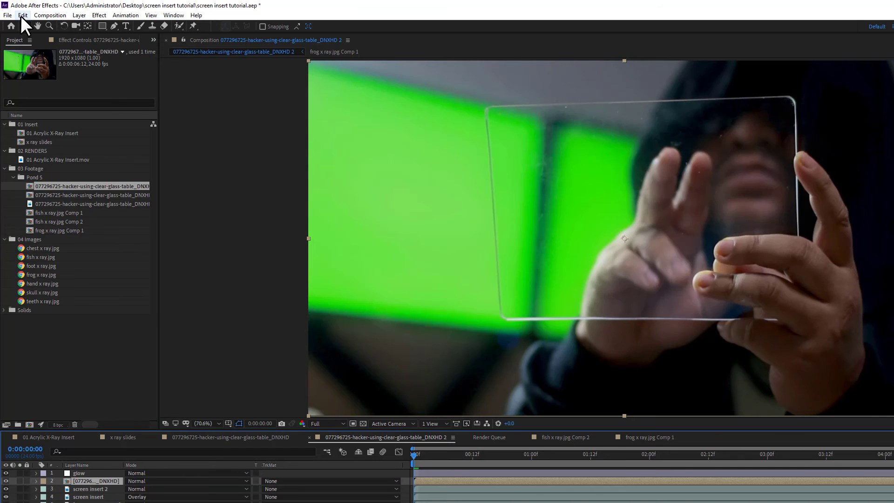
pyautogui.click(20, 15)
pyautogui.click(44, 110)
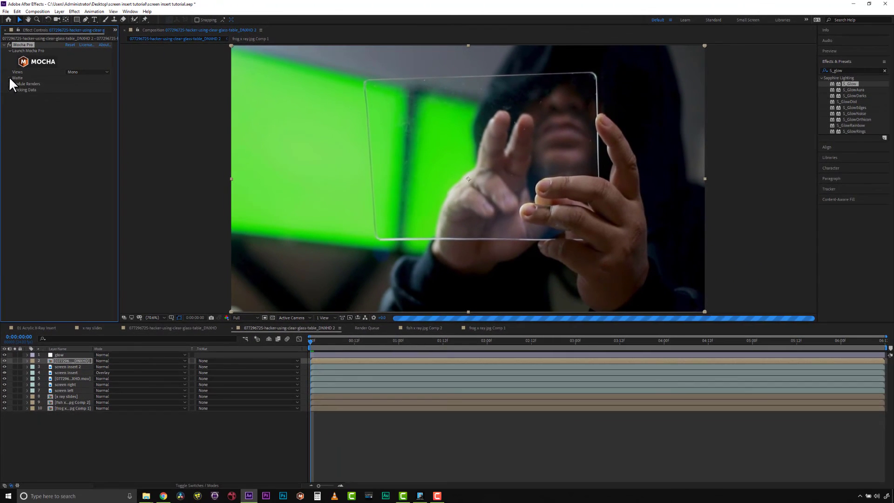
# Turn off Apply Matte and the module Render in the pasted Mocha Pro effect.
pyautogui.click(10, 82)
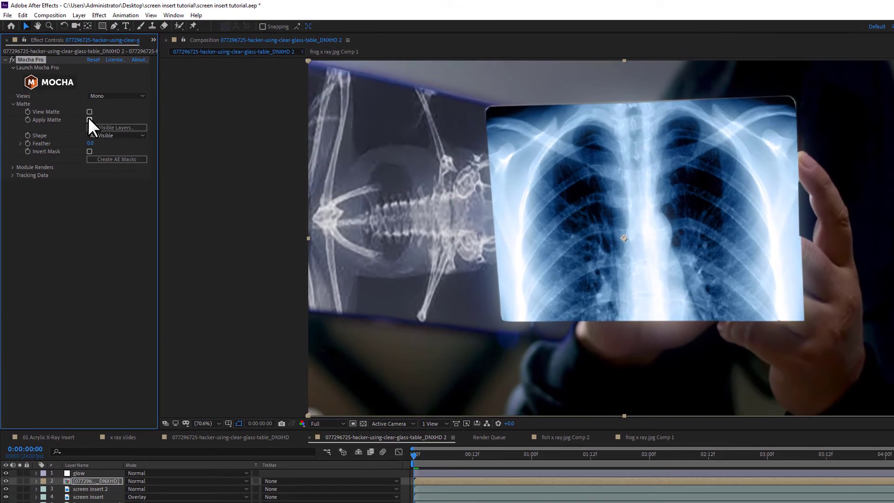
pyautogui.click(67, 89)
pyautogui.click(13, 167)
pyautogui.click(89, 174)
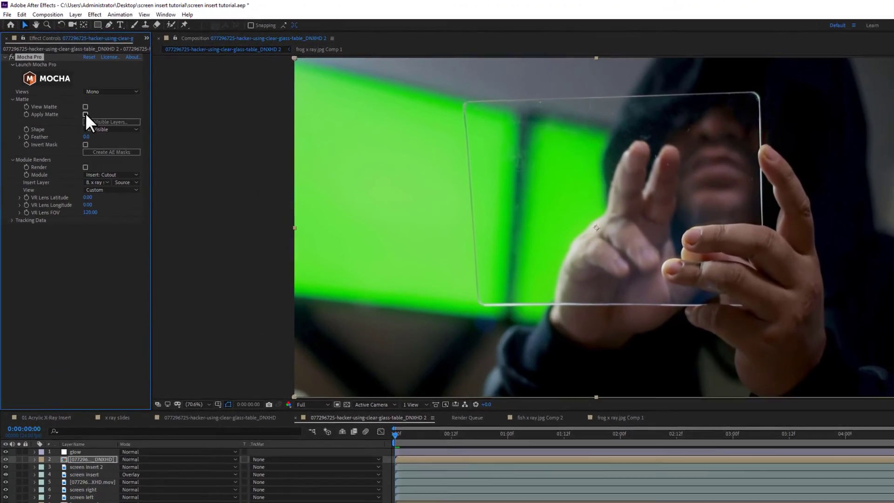
# Check that "fingers" is Mocha's only visible layer and create AE masks from it on the footage layer.
pyautogui.click(88, 96)
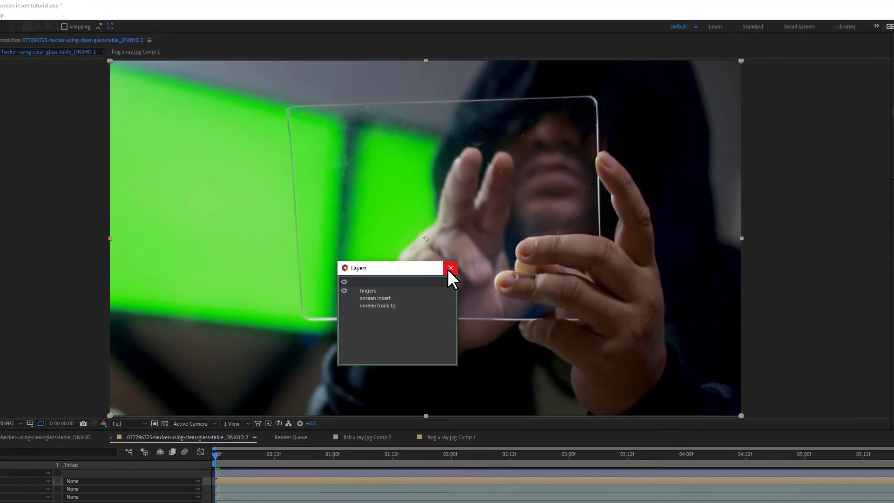
pyautogui.click(450, 268)
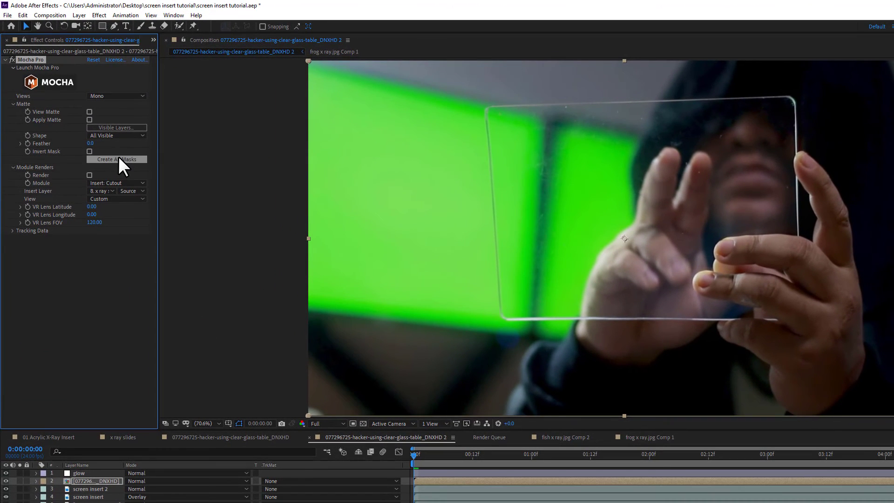
pyautogui.click(118, 160)
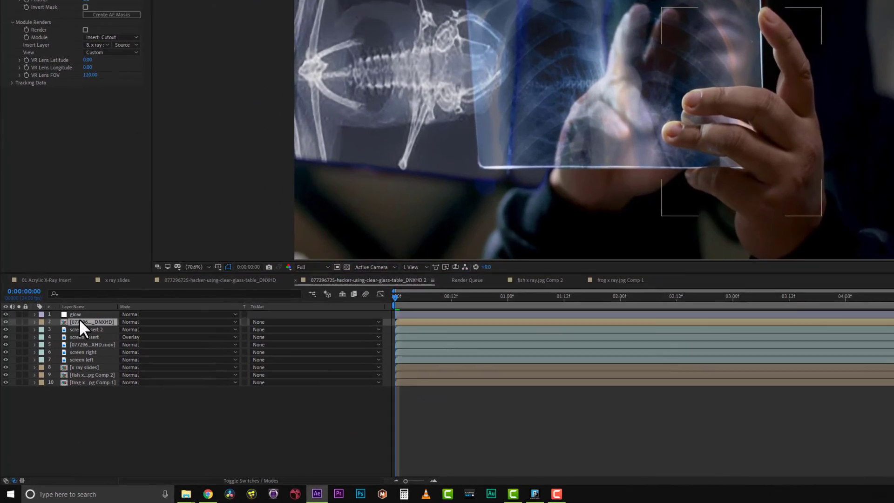
# Set the "fingers" mask feather to 2 pixels on the footage layer and collapse its properties.
pyautogui.click(79, 322)
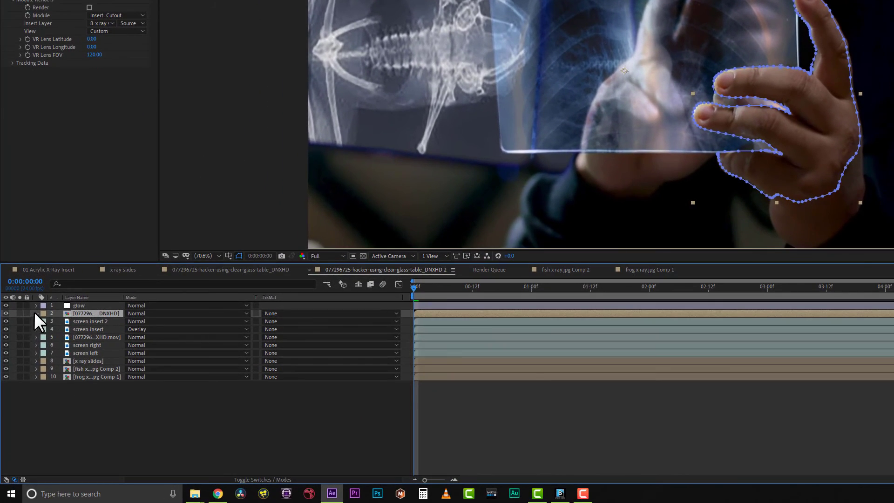
pyautogui.click(34, 321)
pyautogui.click(43, 328)
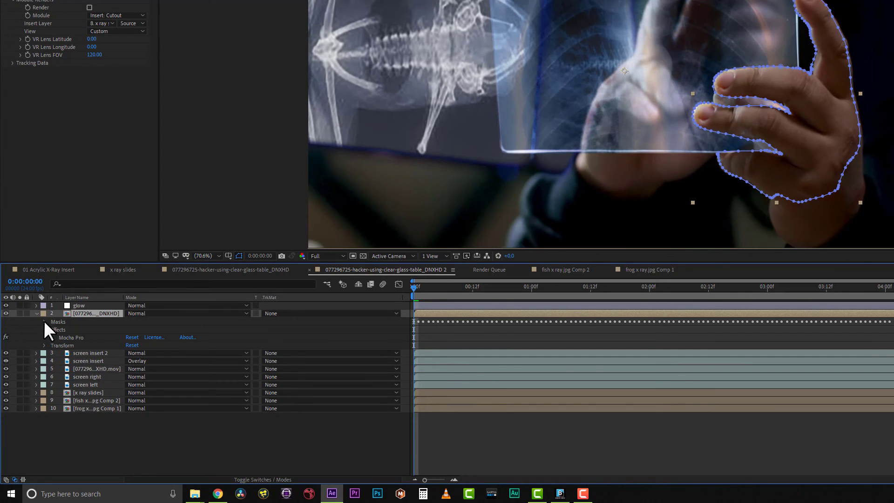
pyautogui.click(44, 322)
pyautogui.click(53, 329)
pyautogui.click(136, 345)
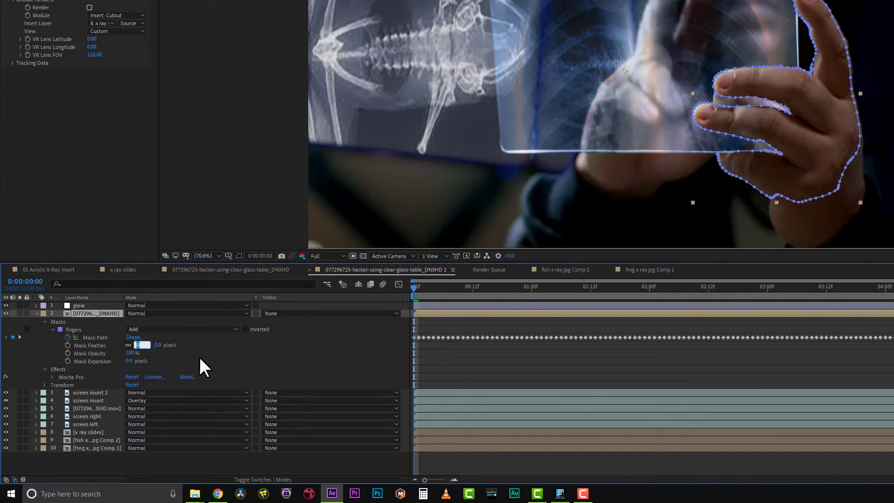
pyautogui.write('2')
pyautogui.click(199, 349)
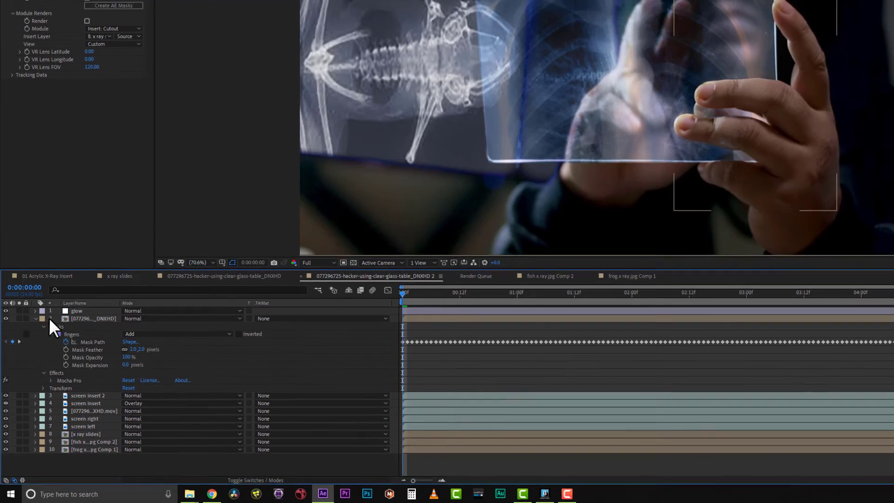
pyautogui.click(37, 314)
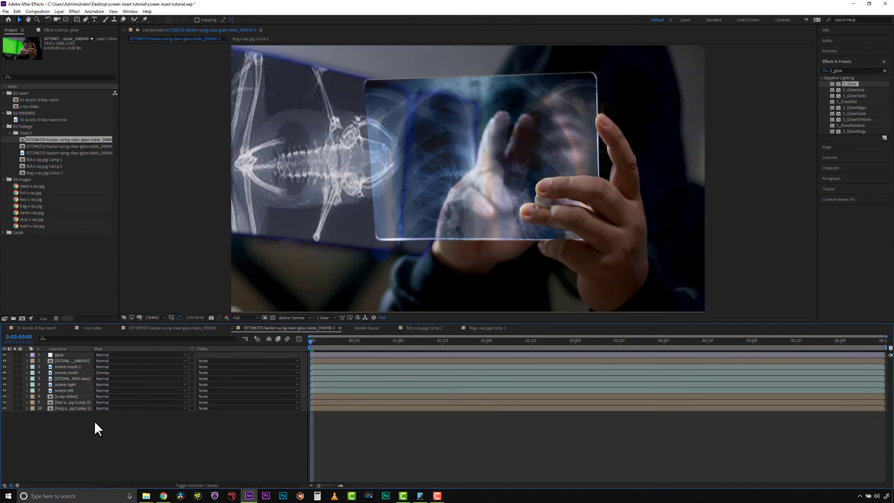
# Open the "fish x ray.jpg Comp 2" composition and add an adjustment layer above its solids.
pyautogui.doubleClick(76, 401)
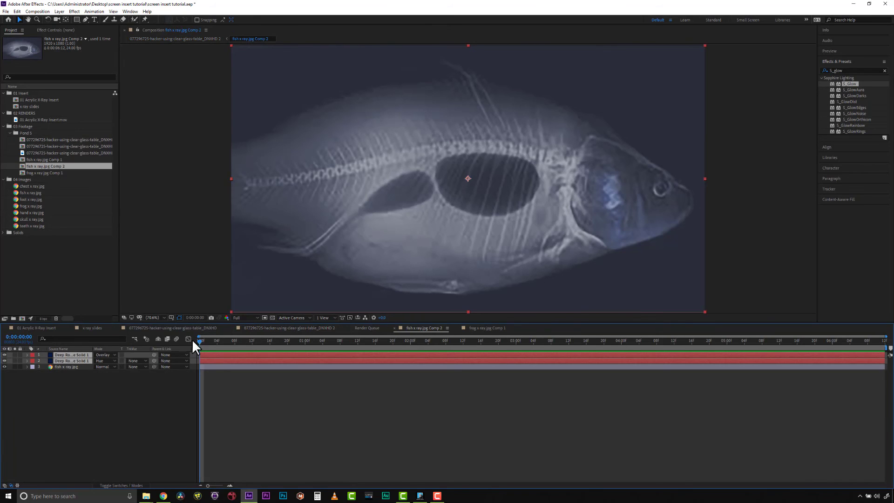
pyautogui.click(104, 415)
pyautogui.click(74, 354)
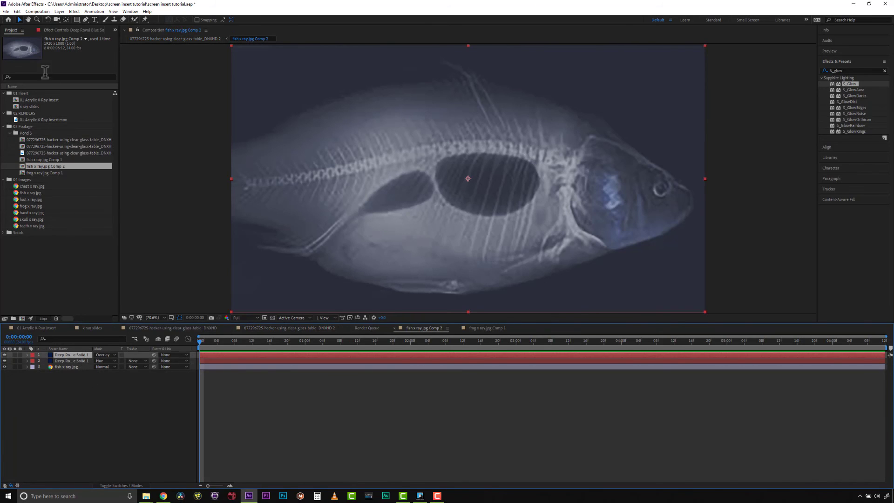
pyautogui.click(60, 11)
pyautogui.moveTo(147, 13)
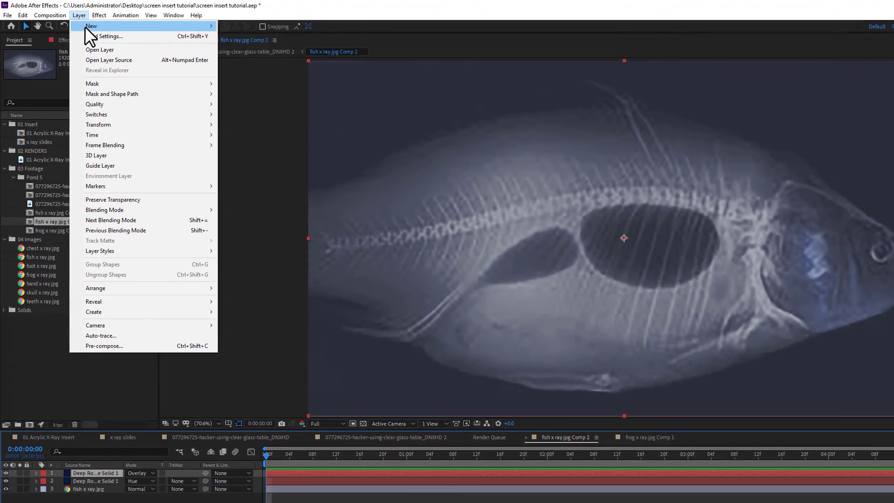
pyautogui.moveTo(74, 20)
pyautogui.click(223, 72)
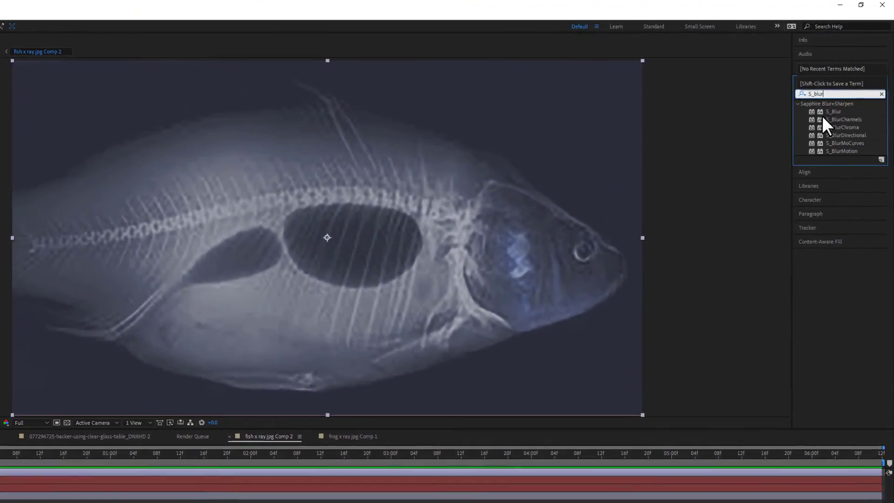
# Apply the S_Blur effect to the fish comp's adjustment layer with a Blur Amount of 30.
pyautogui.moveTo(830, 112); pyautogui.dragTo(102, 470)
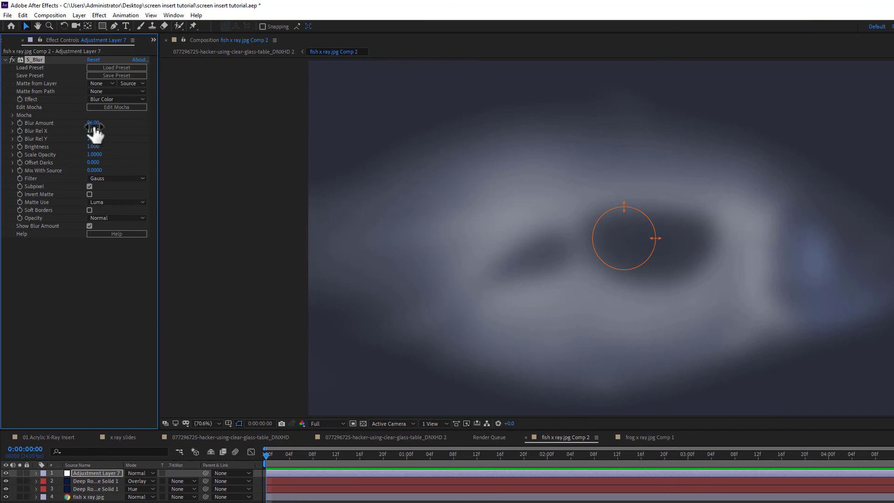
pyautogui.write('30')
pyautogui.press('Return')
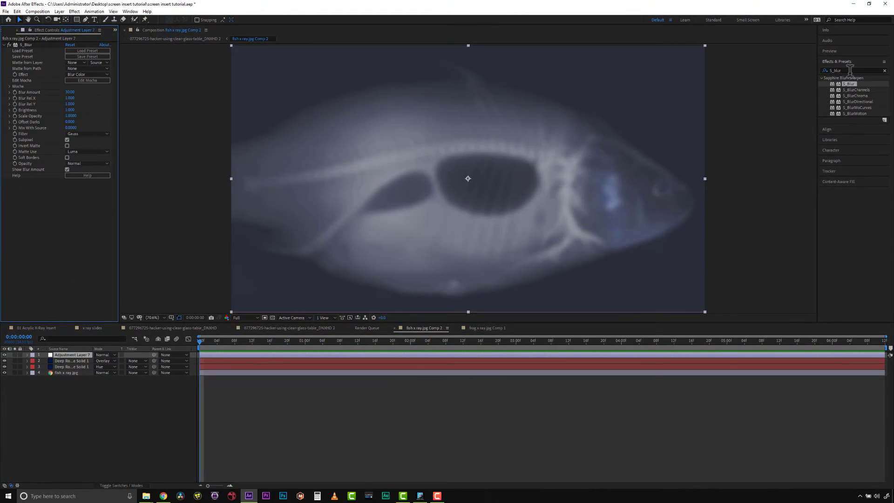
# Search the effects for "bcc match" and add BCC Match Grain to the fish comp's adjustment layer.
pyautogui.click(849, 70)
pyautogui.press('BackSpace')
pyautogui.press('BackSpace')
pyautogui.press('BackSpace')
pyautogui.press('BackSpace')
pyautogui.press('BackSpace')
pyautogui.press('BackSpace')
pyautogui.write('bcc match')
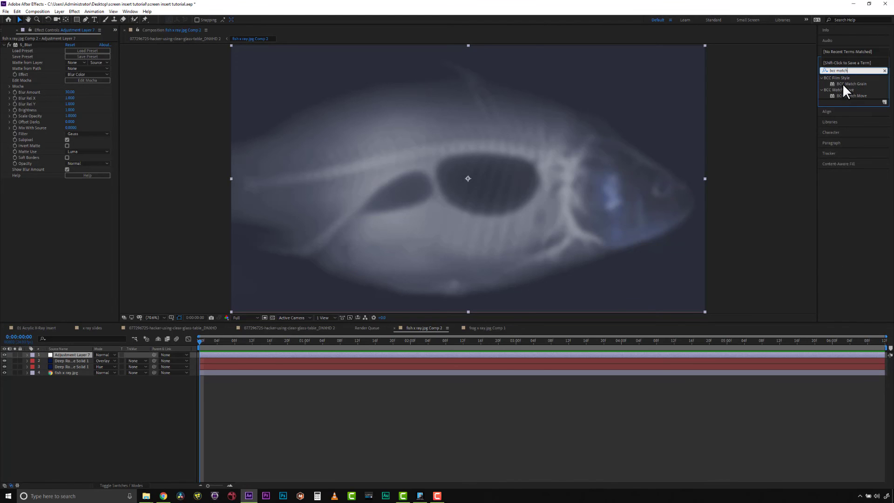
pyautogui.moveTo(842, 84); pyautogui.dragTo(72, 210)
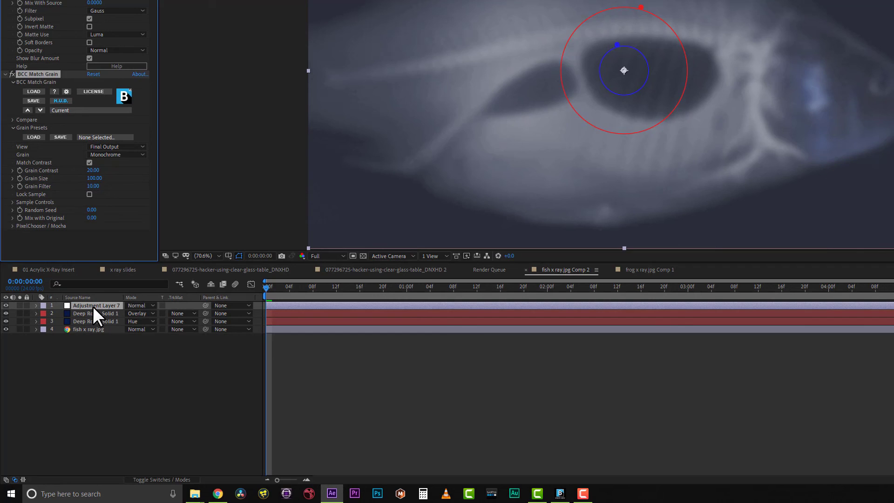
# Copy the blur and grain adjustment layer into "frog x ray.jpg Comp 1", and return to the main glass-table composition.
pyautogui.click(93, 306)
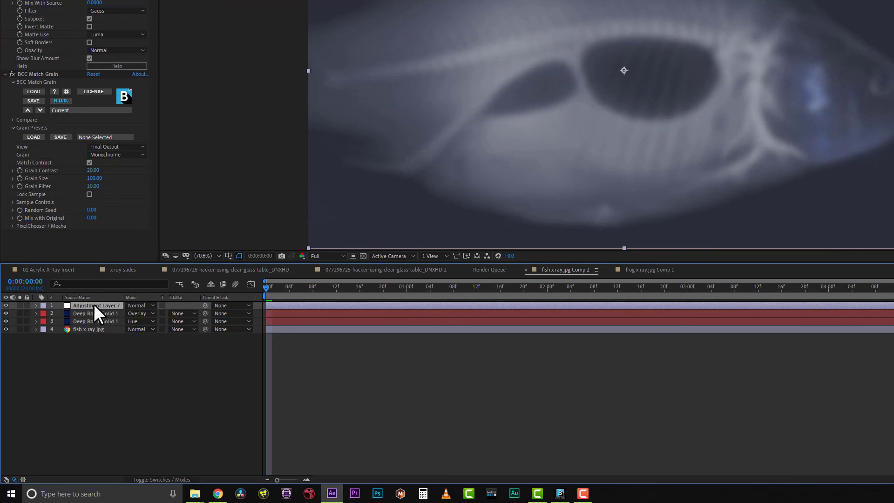
pyautogui.hotkey('ctrl', 'c')
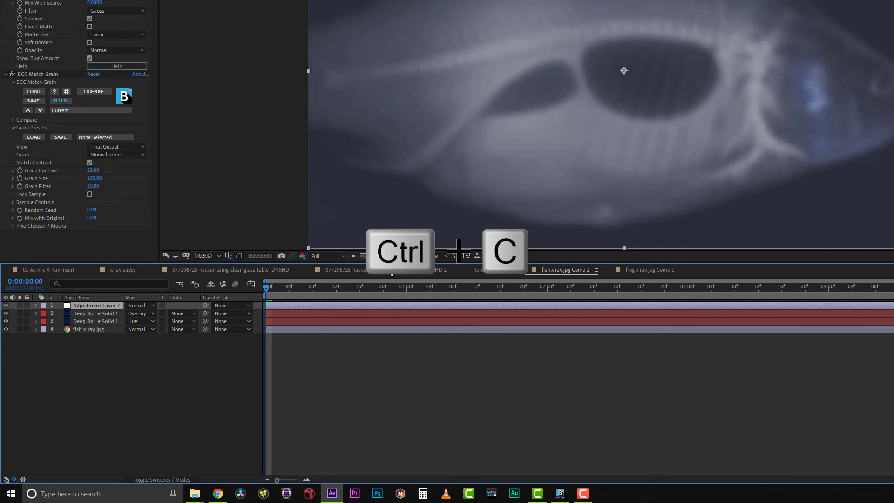
pyautogui.hotkey('ctrl', 'v')
pyautogui.click(641, 269)
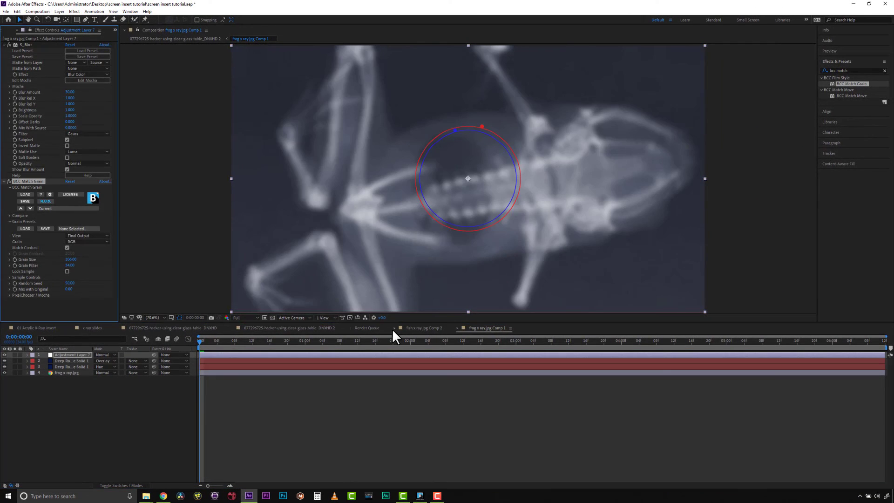
pyautogui.click(566, 269)
pyautogui.click(309, 327)
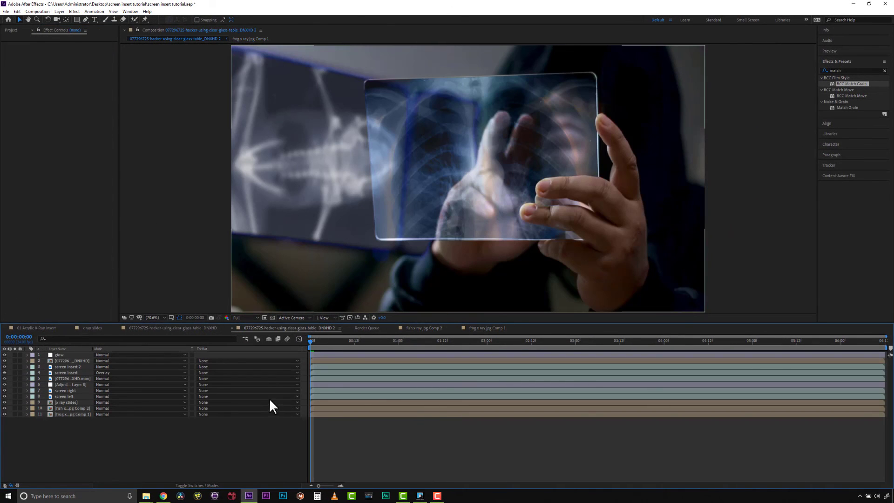